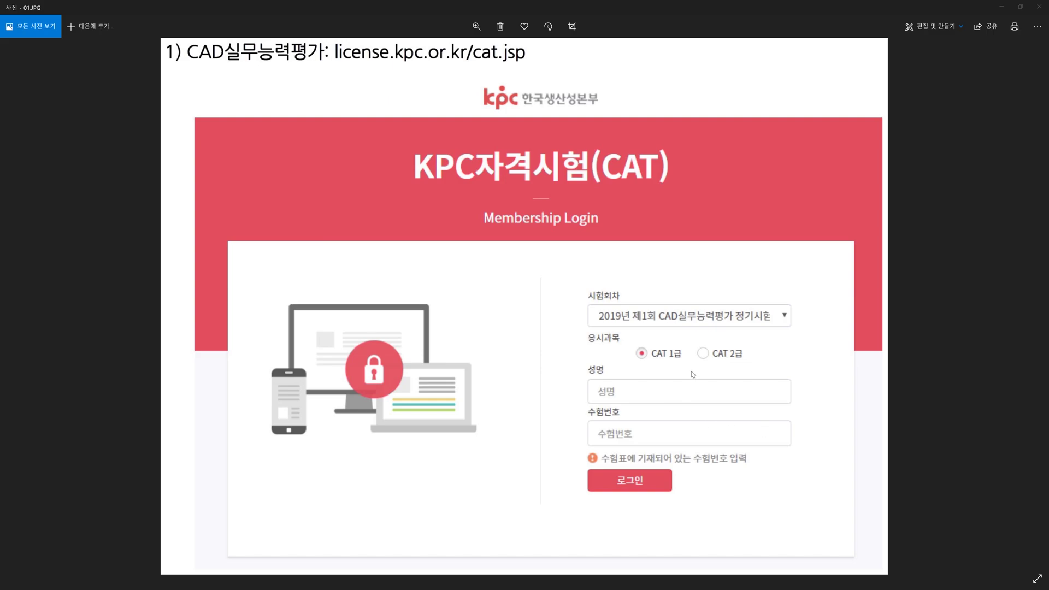
# Go through the exam login and exam notice images up to the exam main page image 03.JPG.
pyautogui.press('Right')
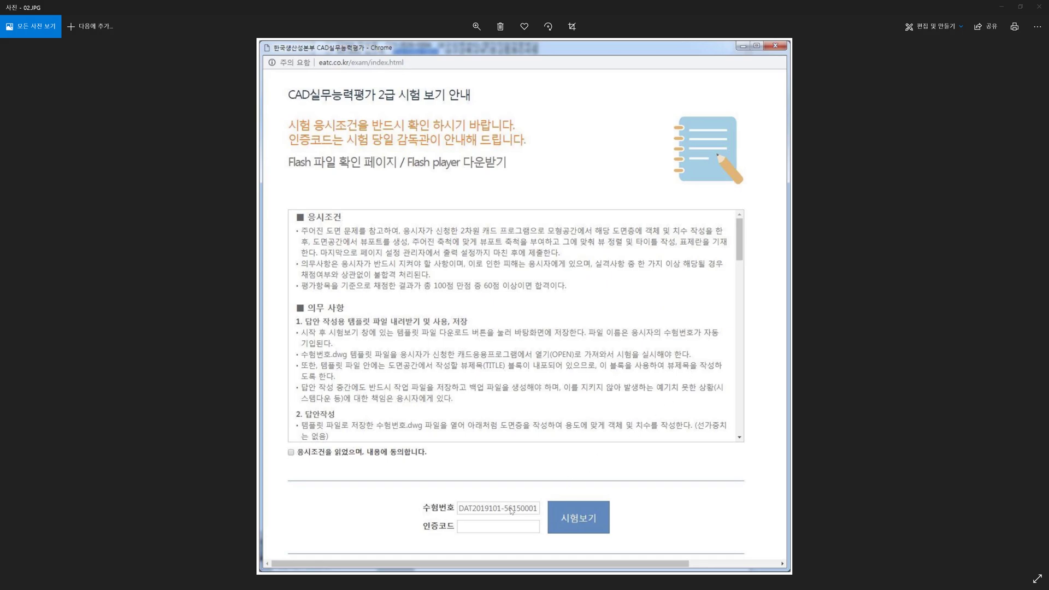
pyautogui.press('Right')
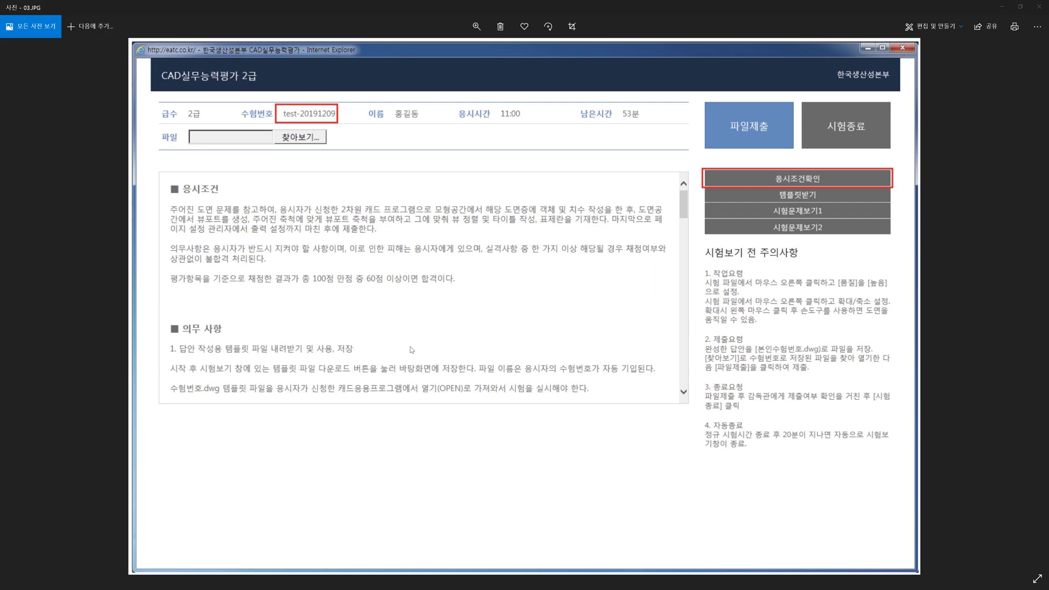
# Switch to the exam guide PDF in Acrobat and examine the required layer table on page 2 at 100% zoom.
pyautogui.hotkey('alt', 'Tab')
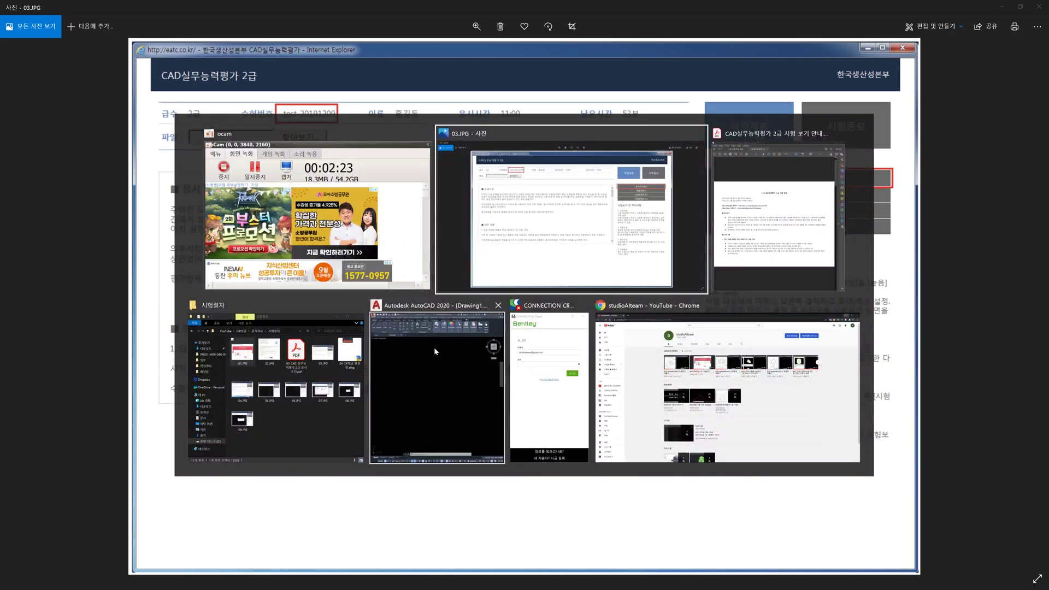
pyautogui.hotkey('alt', 'Tab')
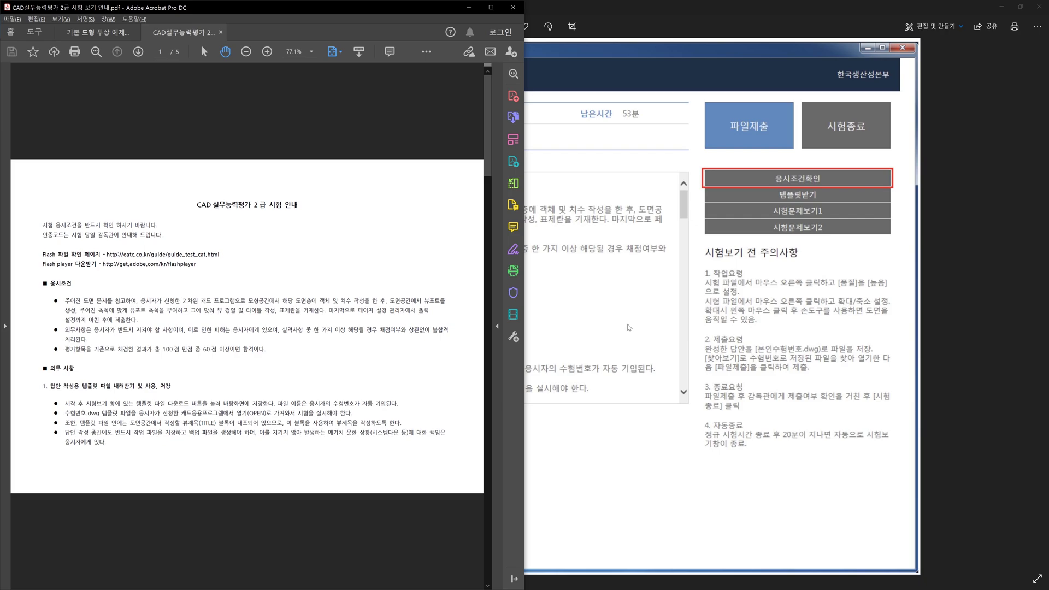
pyautogui.click(595, 322)
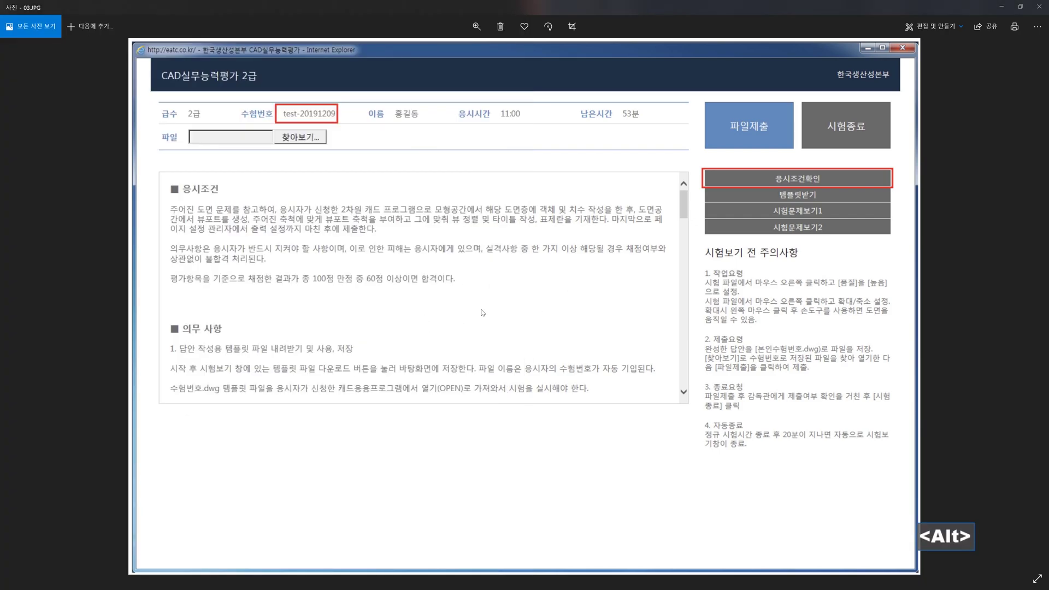
pyautogui.hotkey('alt', 'Tab')
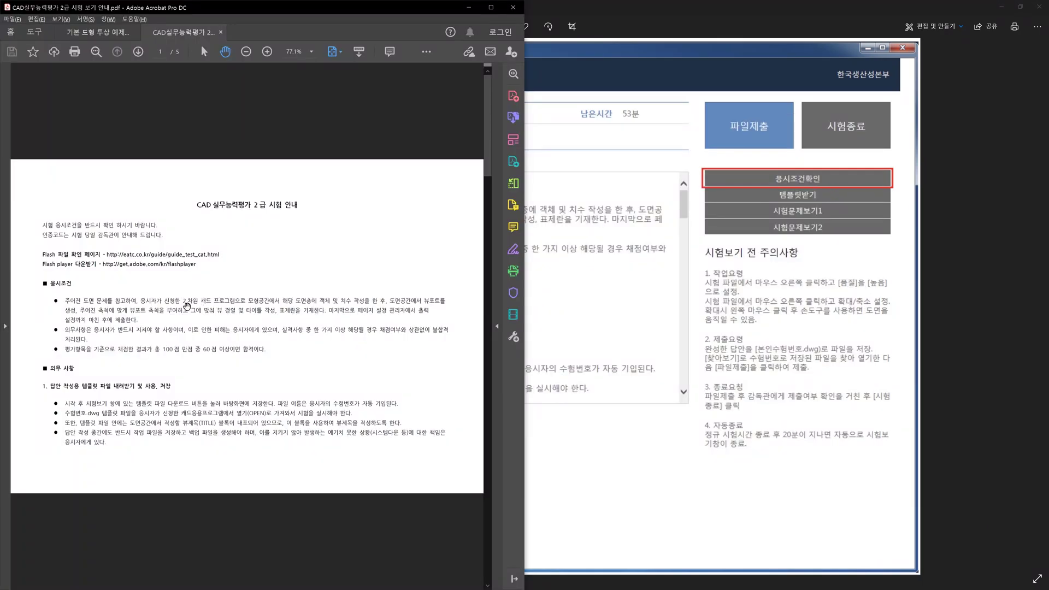
pyautogui.scroll(-1, 190, 300)
pyautogui.scroll(1, 190, 299)
pyautogui.scroll(-1, 233, 372)
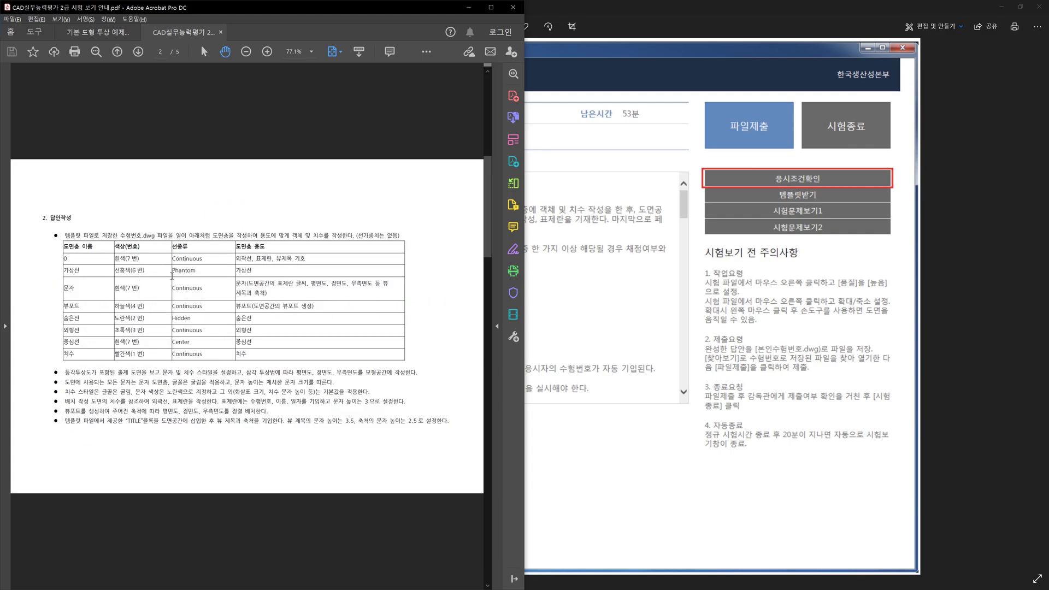
pyautogui.keyDown('ctrl'); pyautogui.scroll(1, 172, 275); pyautogui.keyUp('ctrl')
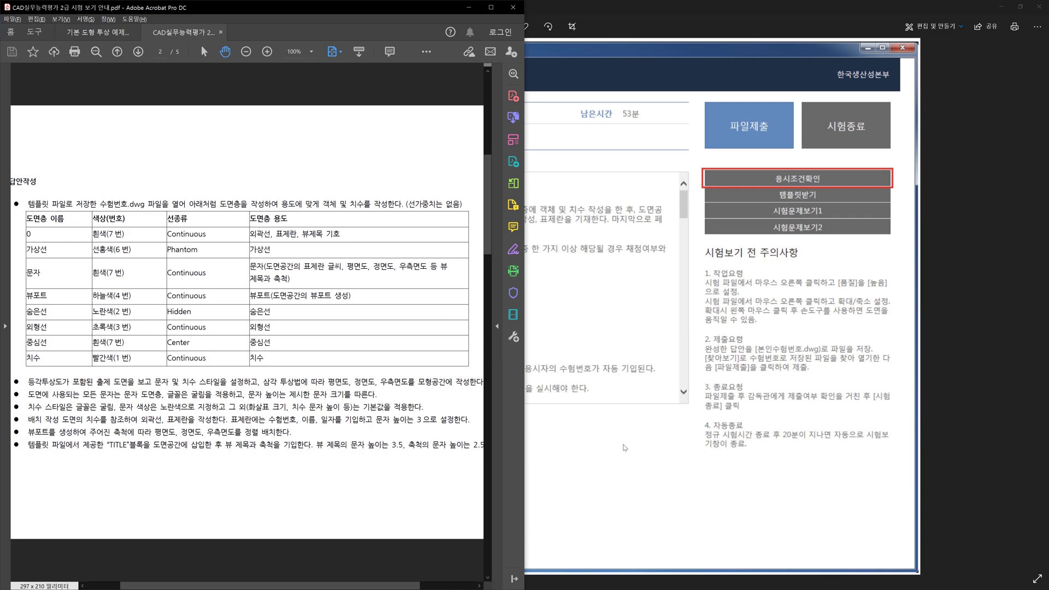
# Put the exam guide PDF away and return to the exam images to view the template download image 04.JPG.
pyautogui.click(470, 10)
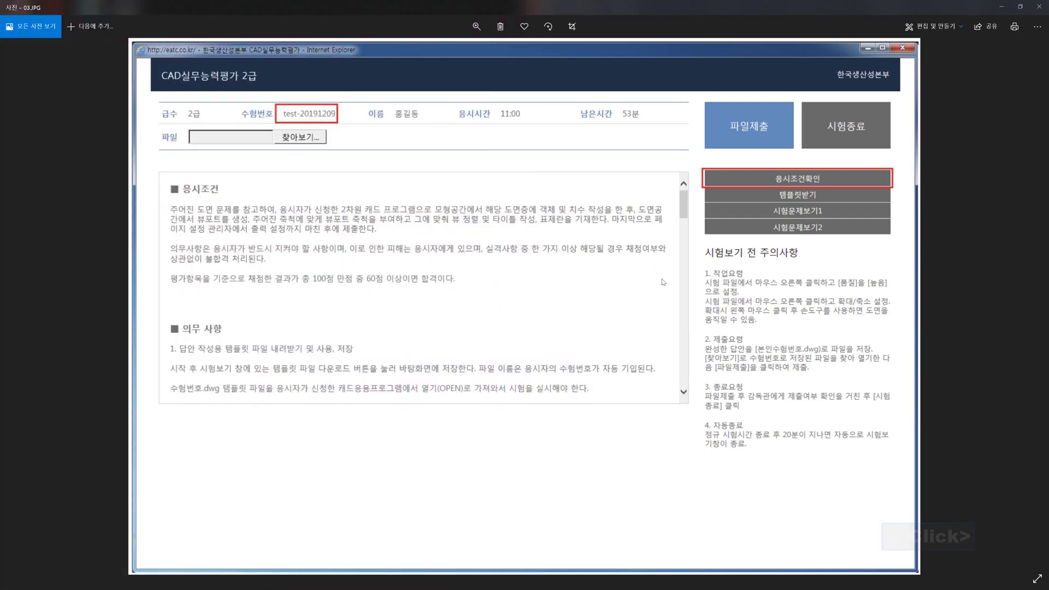
pyautogui.click(995, 13)
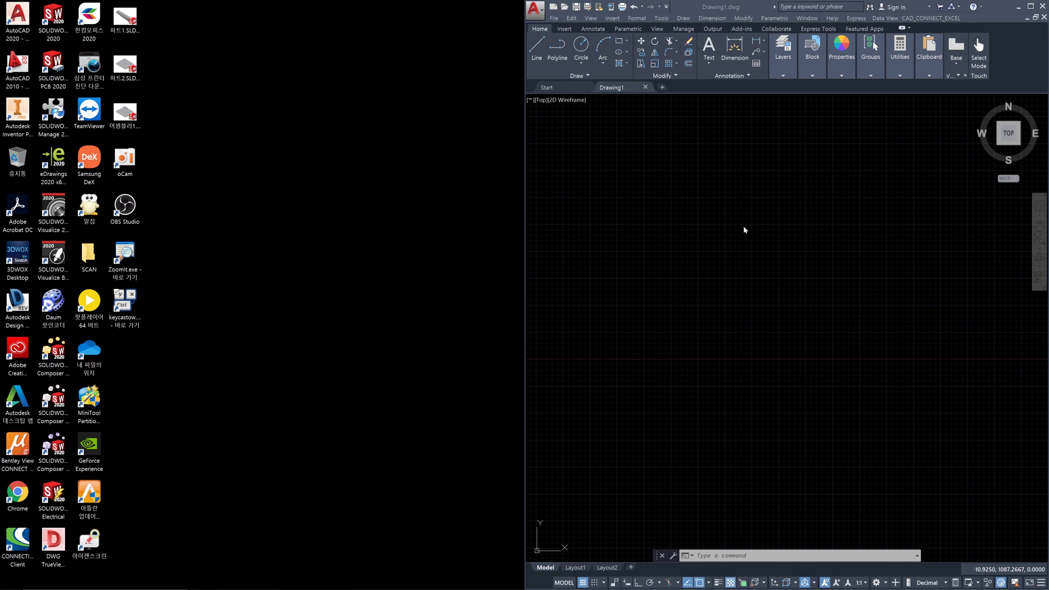
pyautogui.hotkey('alt', 'Tab')
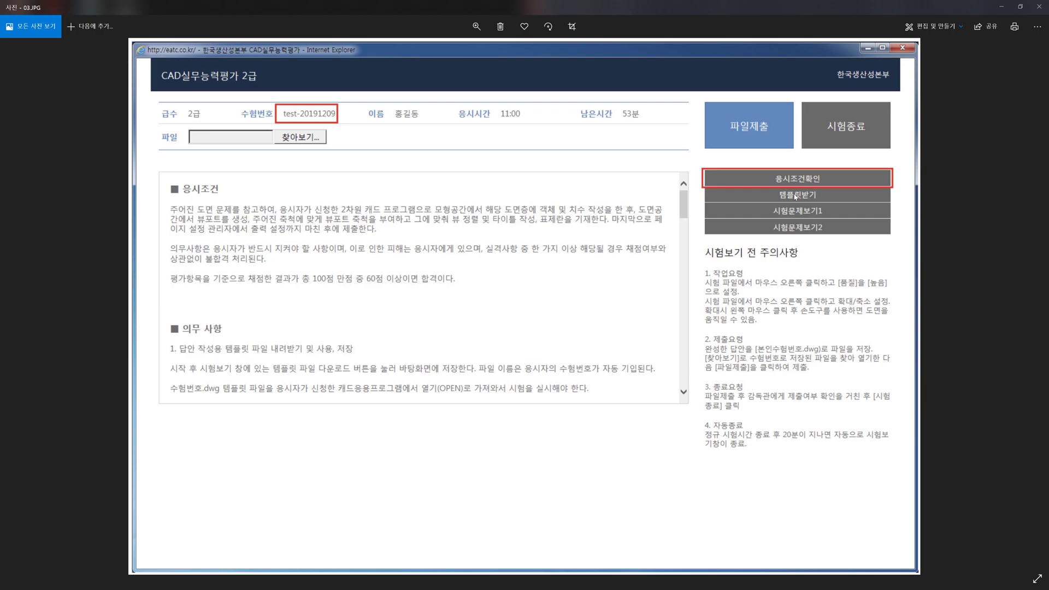
pyautogui.scroll(-1, 795, 196)
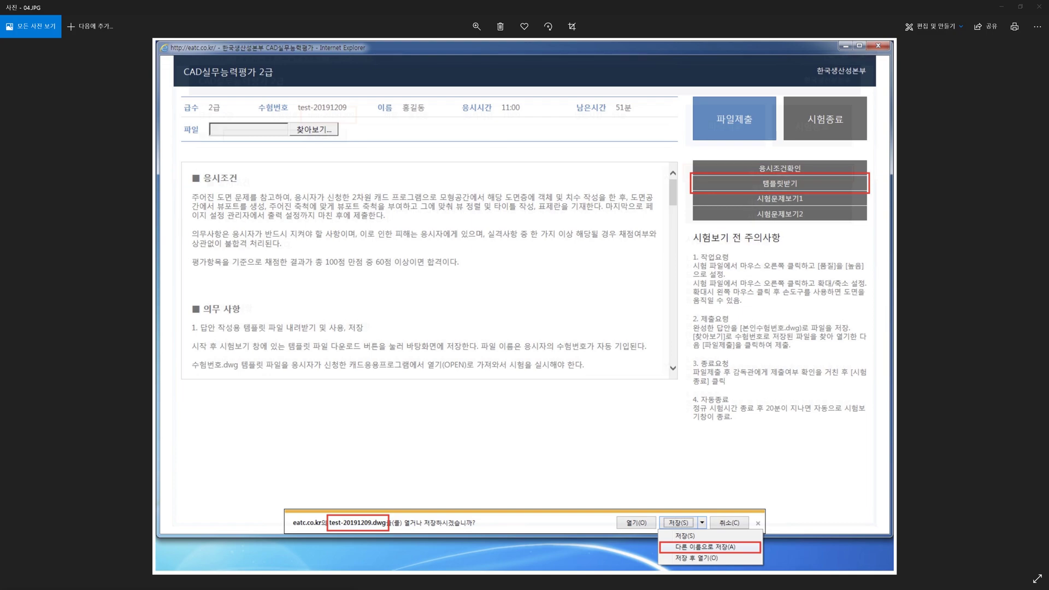
# Copy the template file 04 CAT2급 템플릿.dwg onto the desktop.
pyautogui.hotkey('ctrl', 'c')
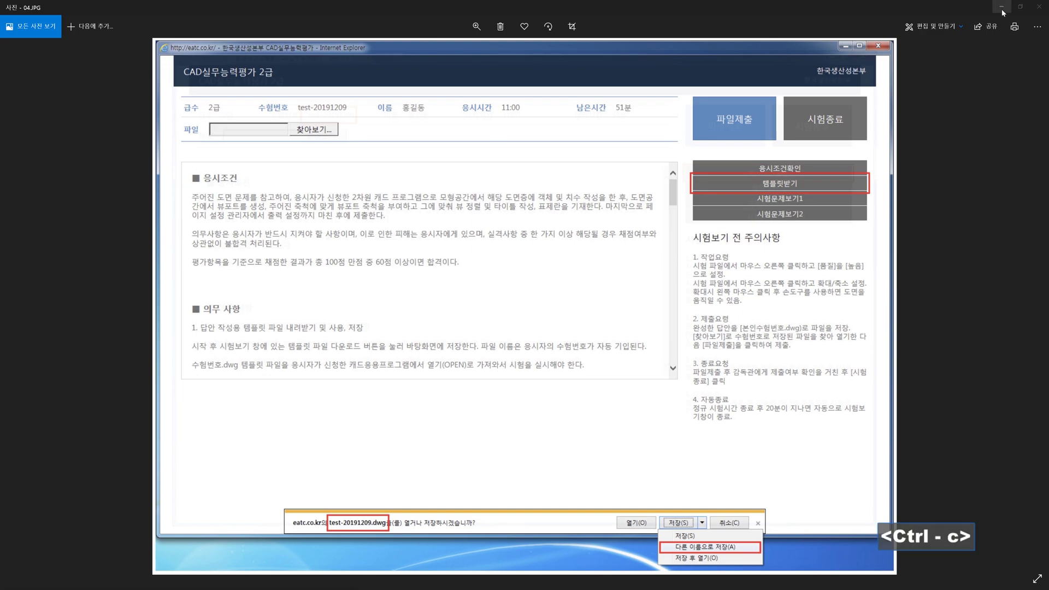
pyautogui.click(986, 17)
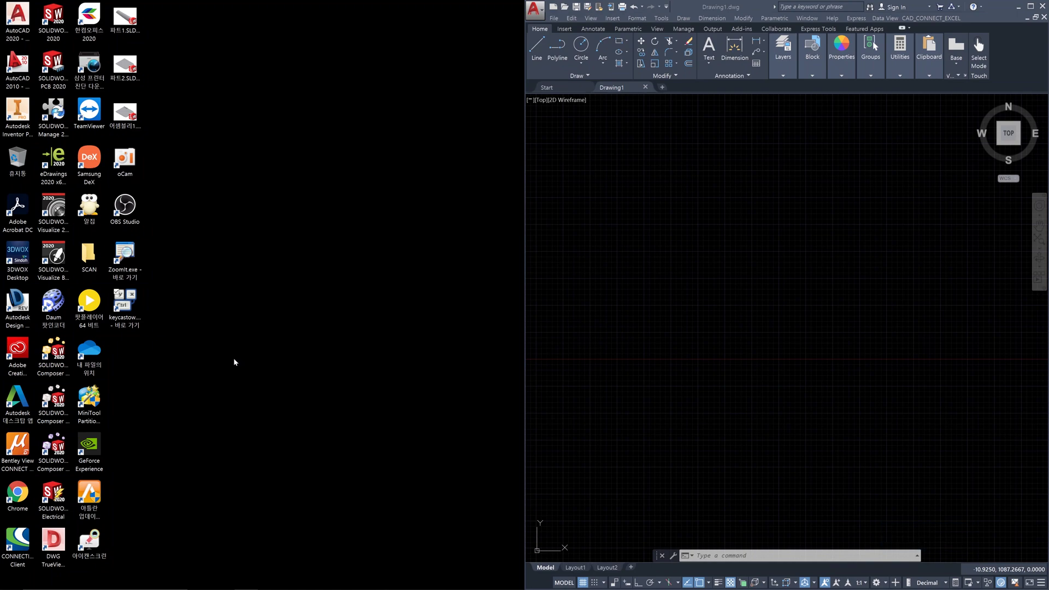
pyautogui.click(231, 366)
pyautogui.hotkey('ctrl', 'v')
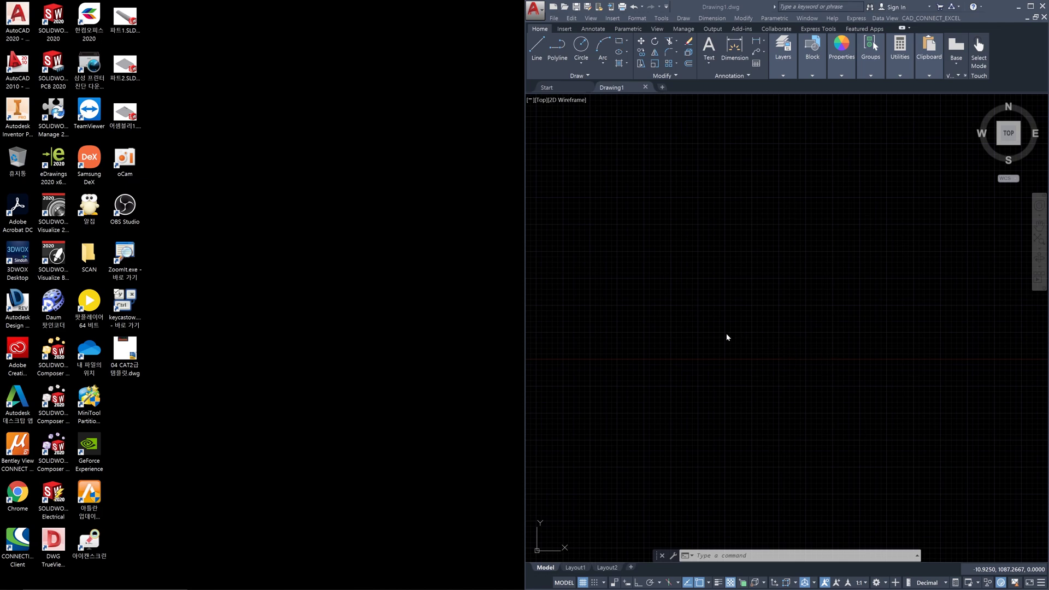
pyautogui.hotkey('ctrl', 'o')
pyautogui.click(710, 323)
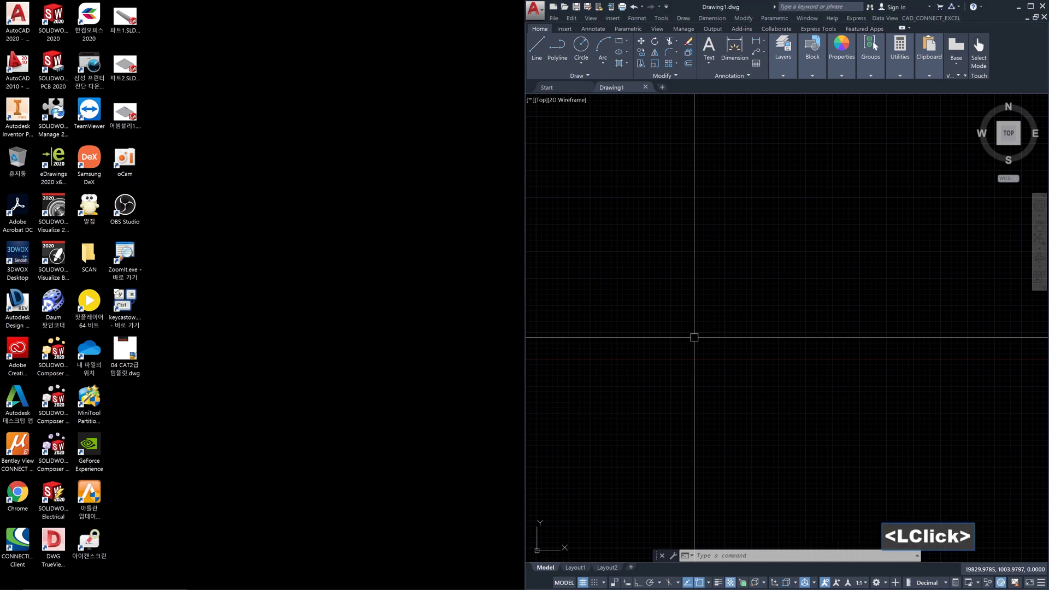
pyautogui.hotkey('ctrl', 'o')
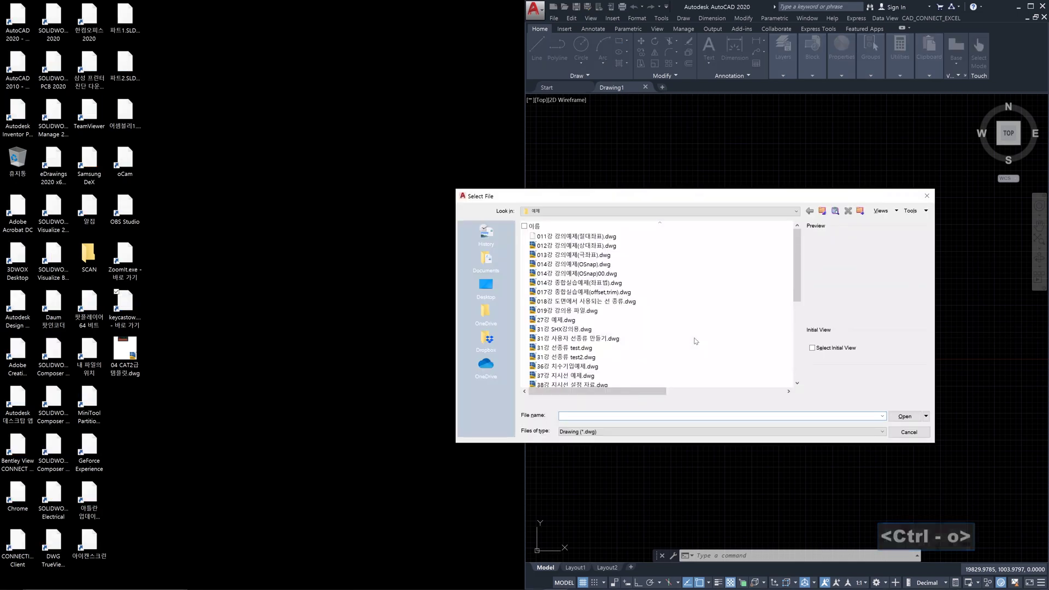
pyautogui.click(926, 195)
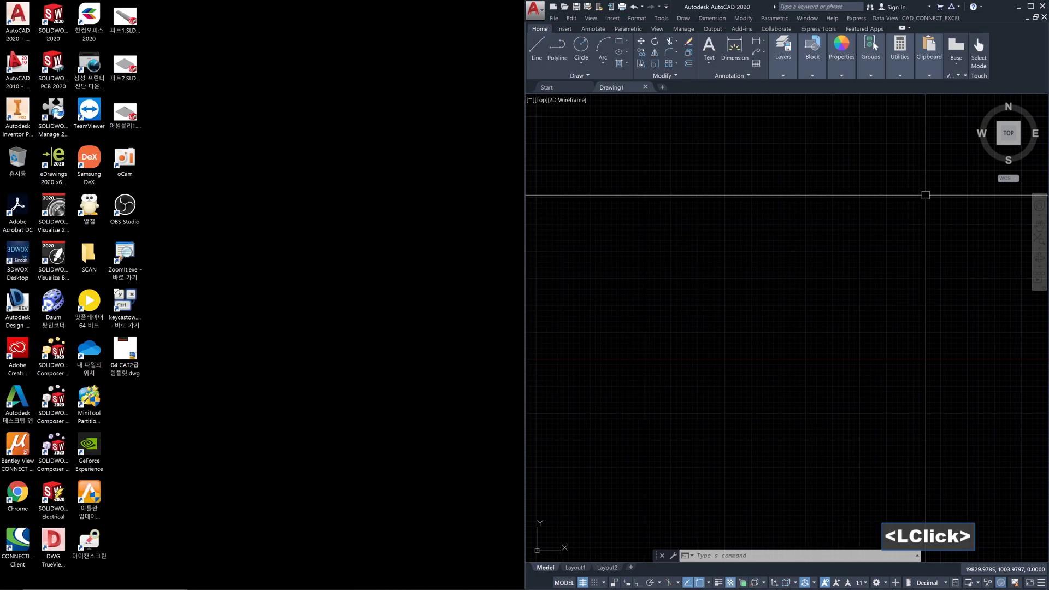
# Use the OPEN command to open 04 CAT2급 템플릿.dwg from the desktop.
pyautogui.write('open')
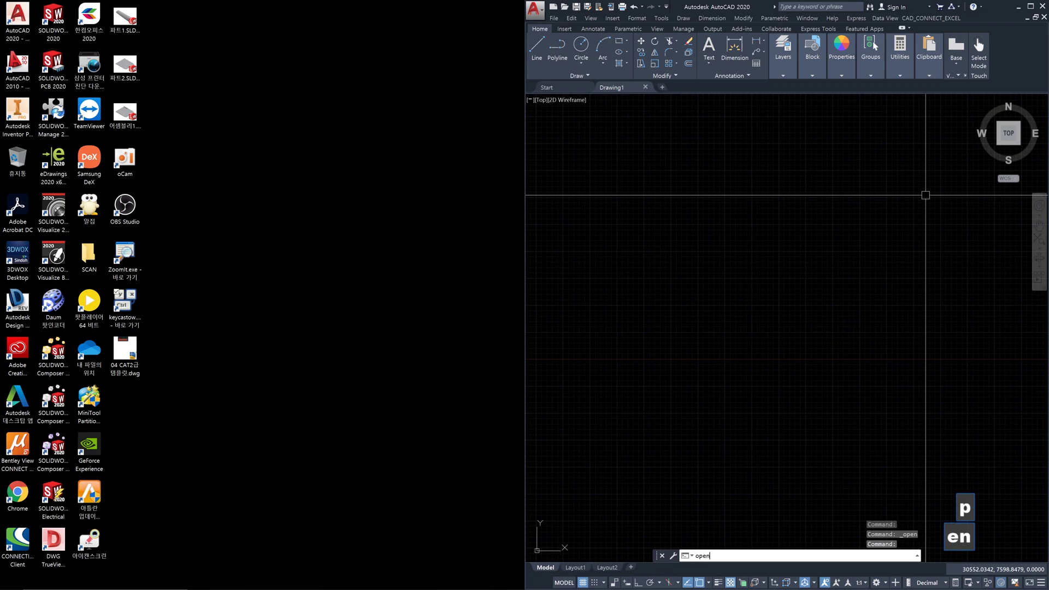
pyautogui.press('Return')
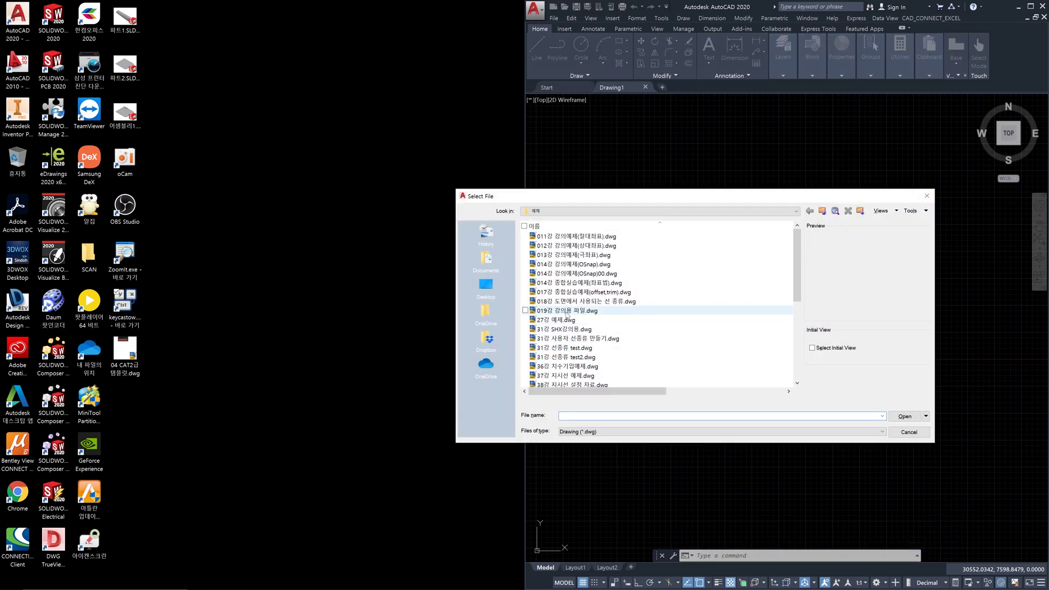
pyautogui.click(485, 284)
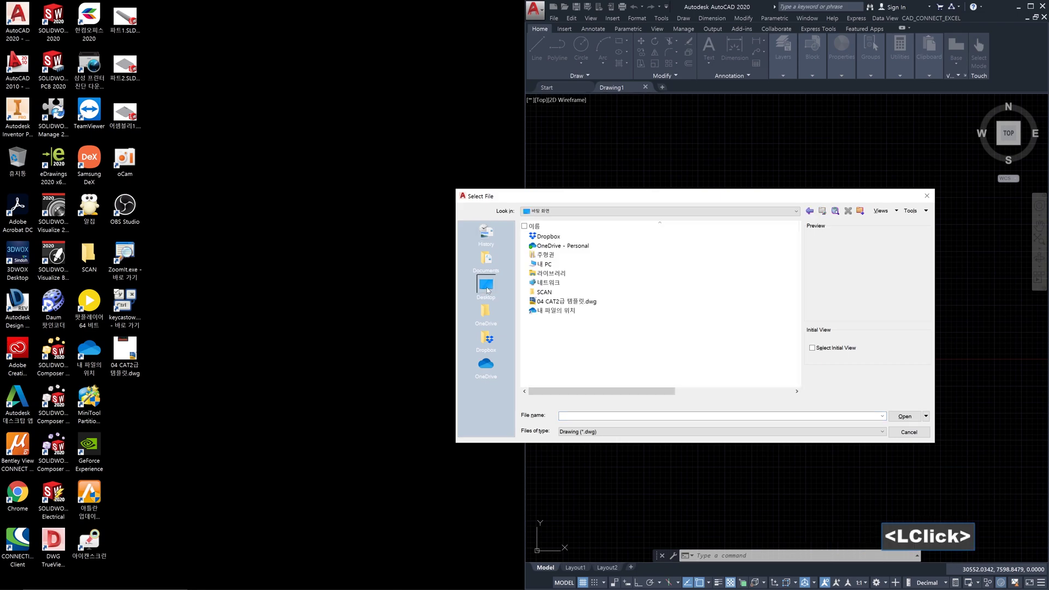
pyautogui.click(595, 304)
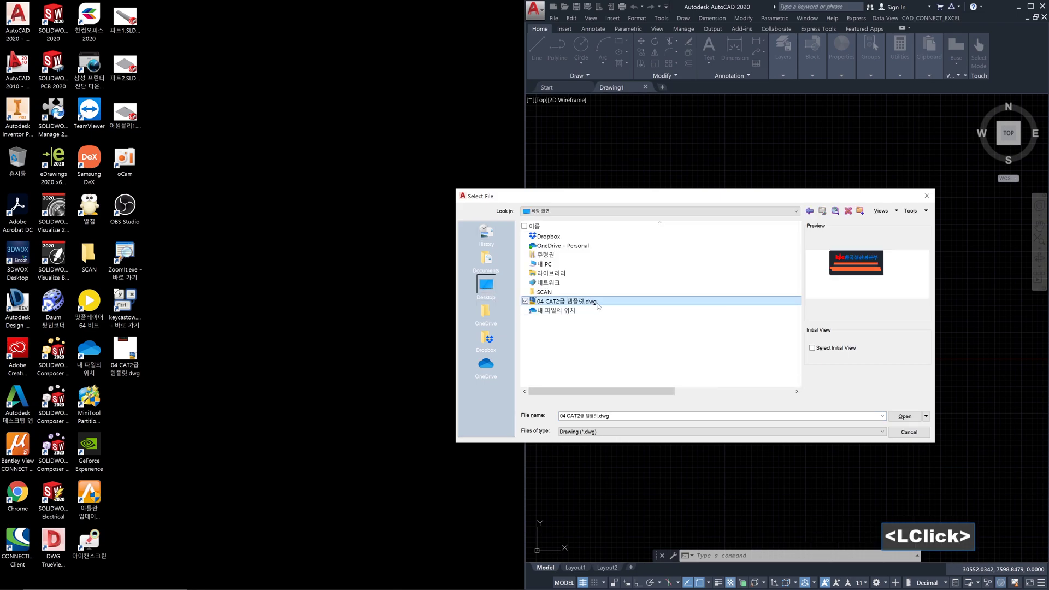
pyautogui.click(904, 417)
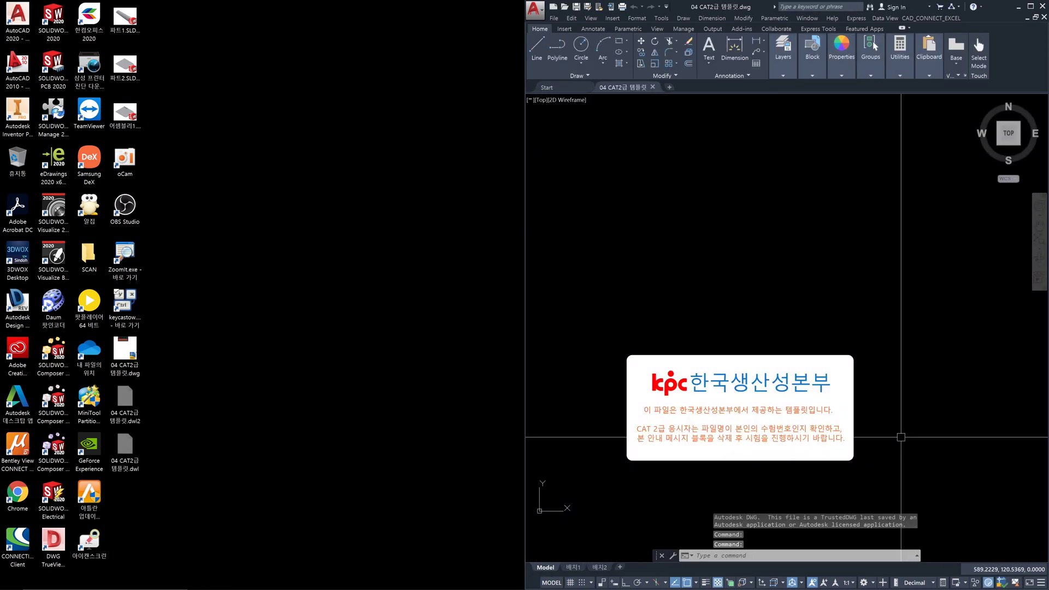
# Bring up the exam guide PDF's layer table beside the drawing and examine the notice block in the template.
pyautogui.hotkey('alt', 'Tab')
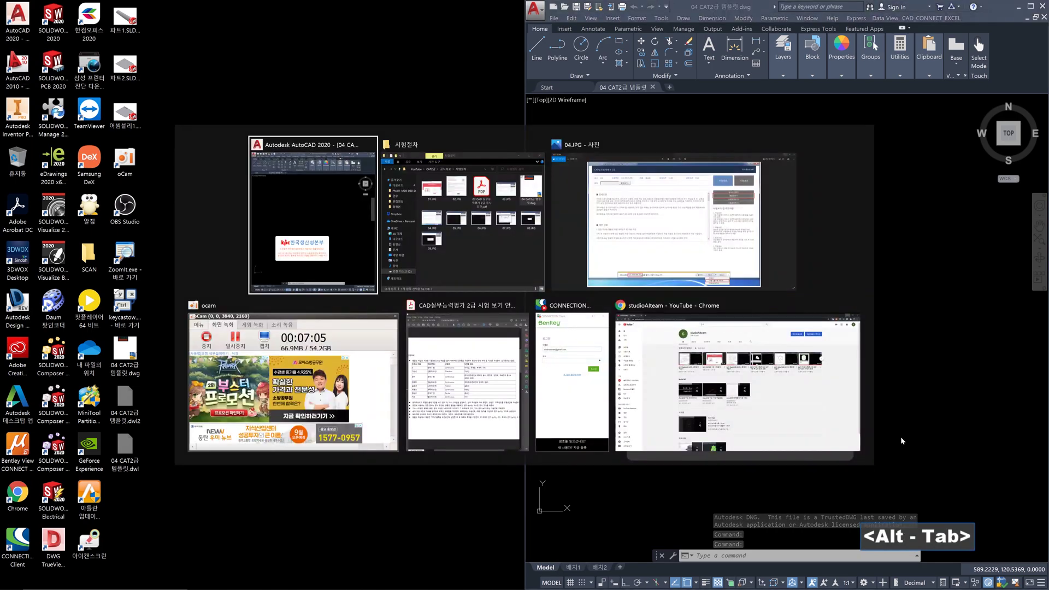
pyautogui.hotkey('alt', 'Tab')
pyautogui.hotkey('alt', 'Tab')
pyautogui.hotkey('alt', 'Tab')
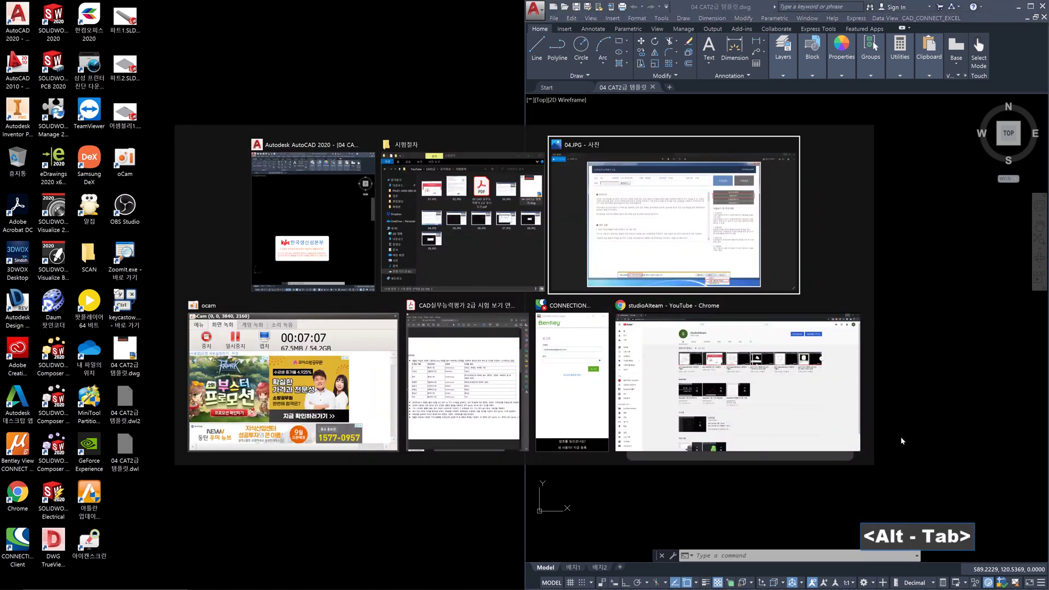
pyautogui.hotkey('alt', 'Tab')
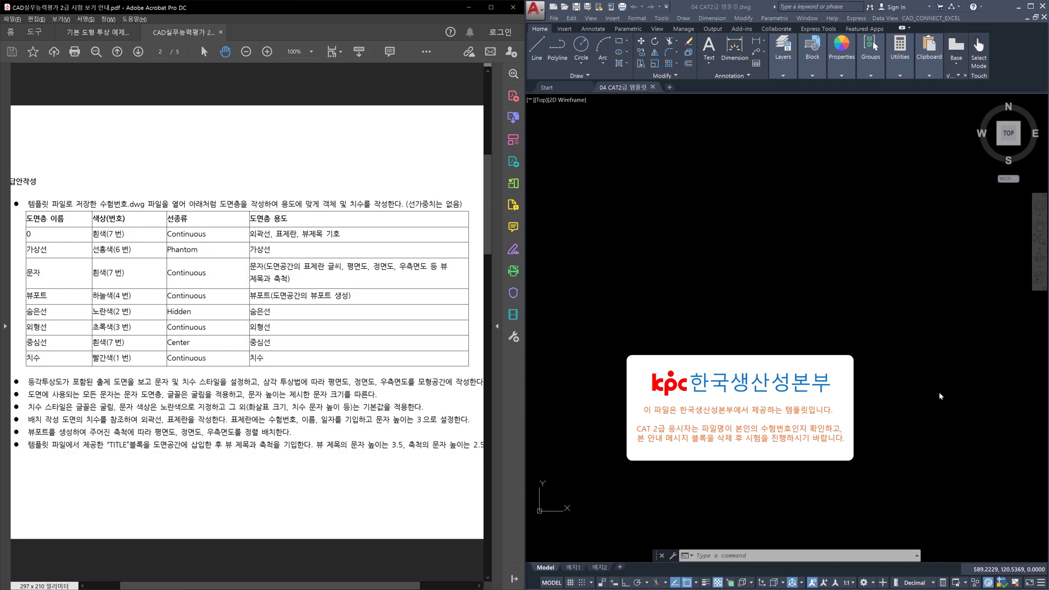
pyautogui.click(948, 431)
pyautogui.moveTo(855, 478); pyautogui.dragTo(927, 376, button='middle')
pyautogui.scroll(3, 947, 343)
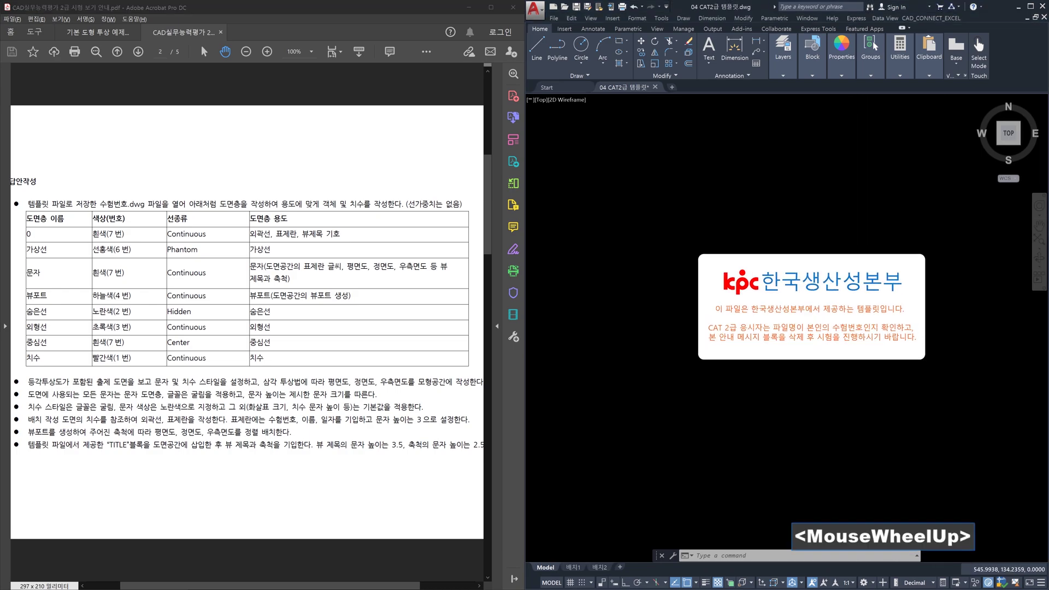
pyautogui.moveTo(985, 337); pyautogui.dragTo(986, 338, button='middle')
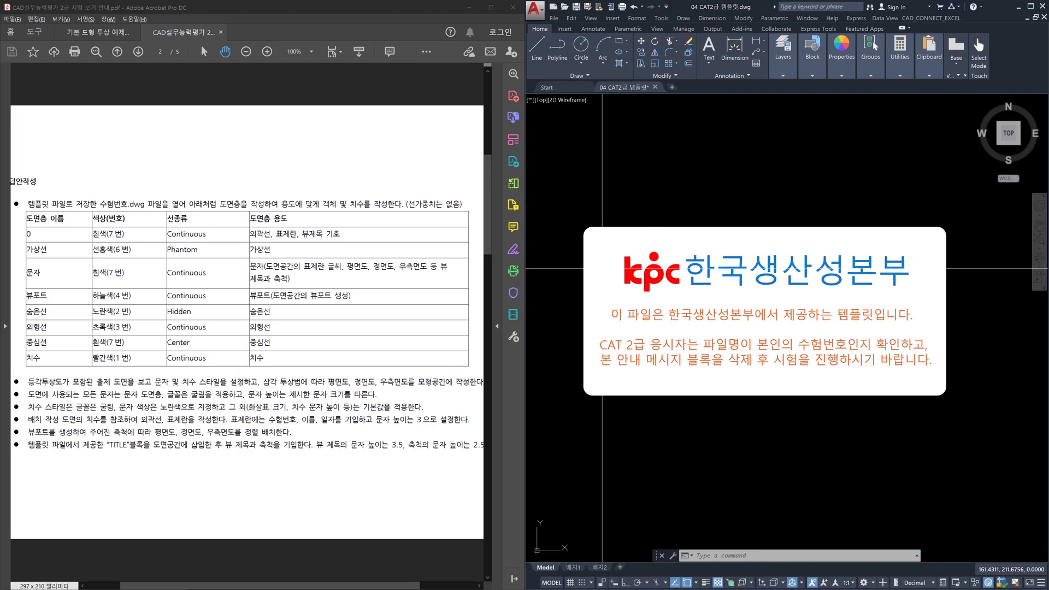
# Minimize the exam guide PDF and close the template drawing without saving changes.
pyautogui.click(469, 8)
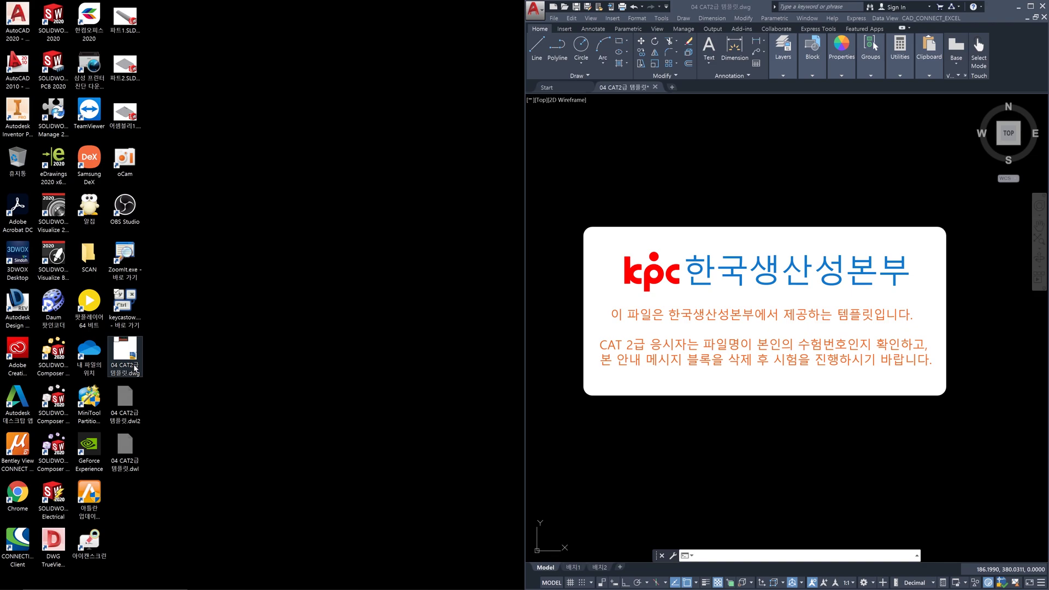
pyautogui.click(655, 87)
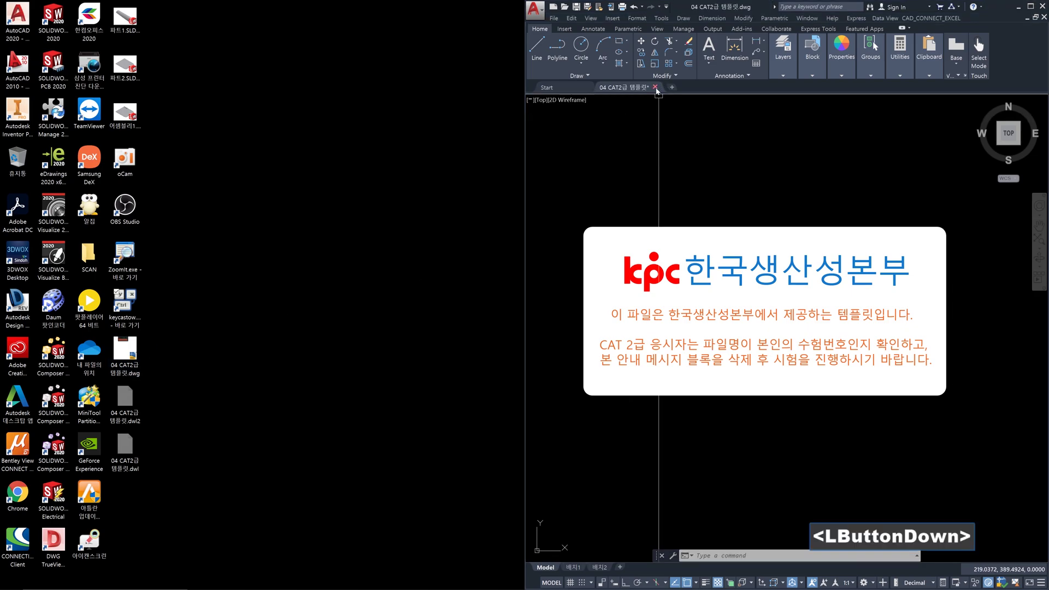
pyautogui.click(817, 322)
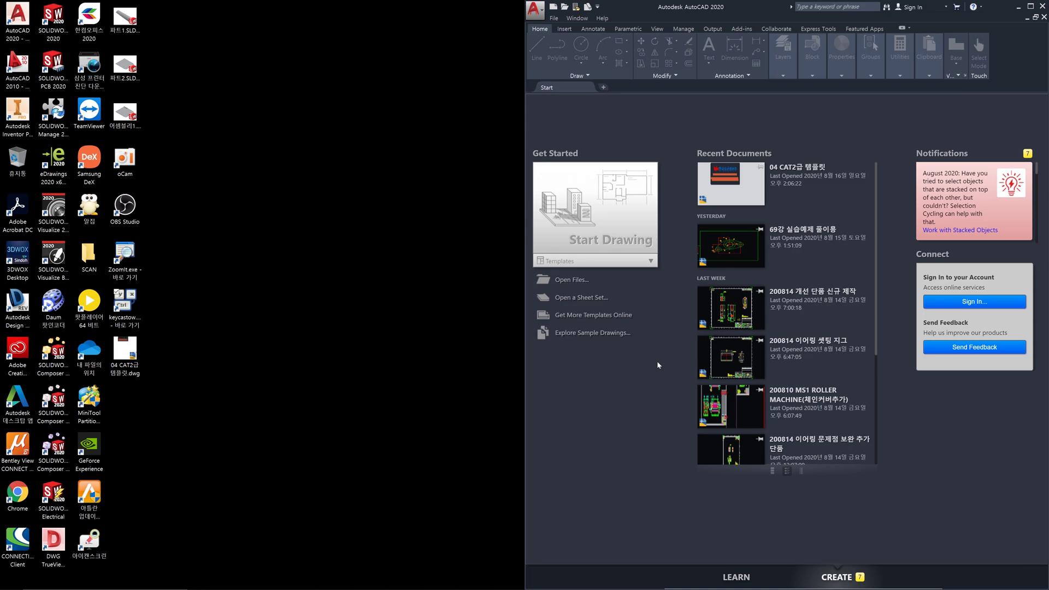
# Duplicate 04 CAT2급 템플릿.dwg on the desktop and name the copy 2008.
pyautogui.click(134, 355)
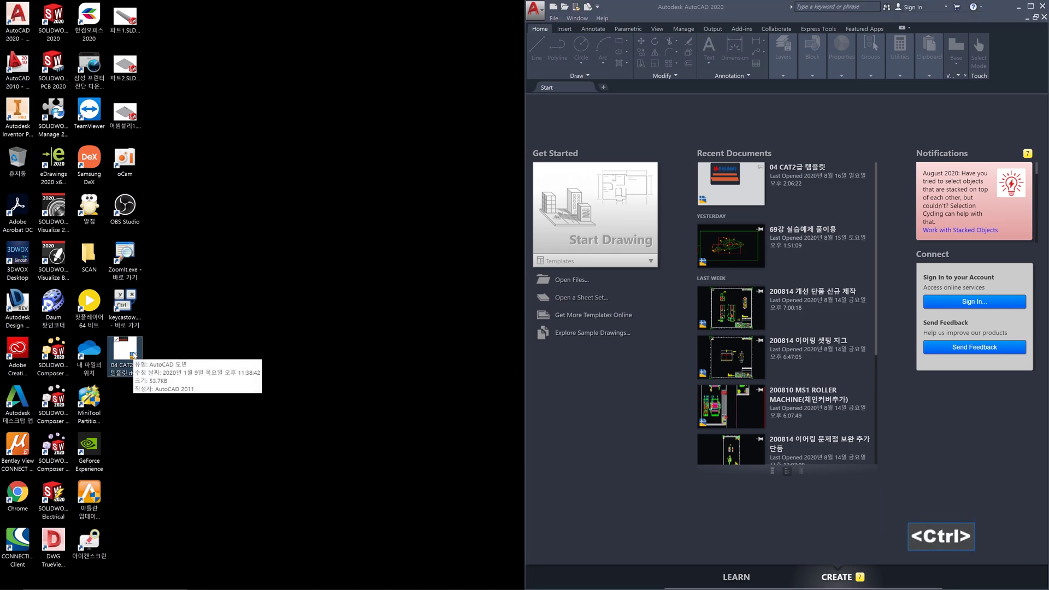
pyautogui.keyDown('ctrl'); pyautogui.moveTo(134, 356); pyautogui.dragTo(174, 410); pyautogui.keyUp('ctrl')
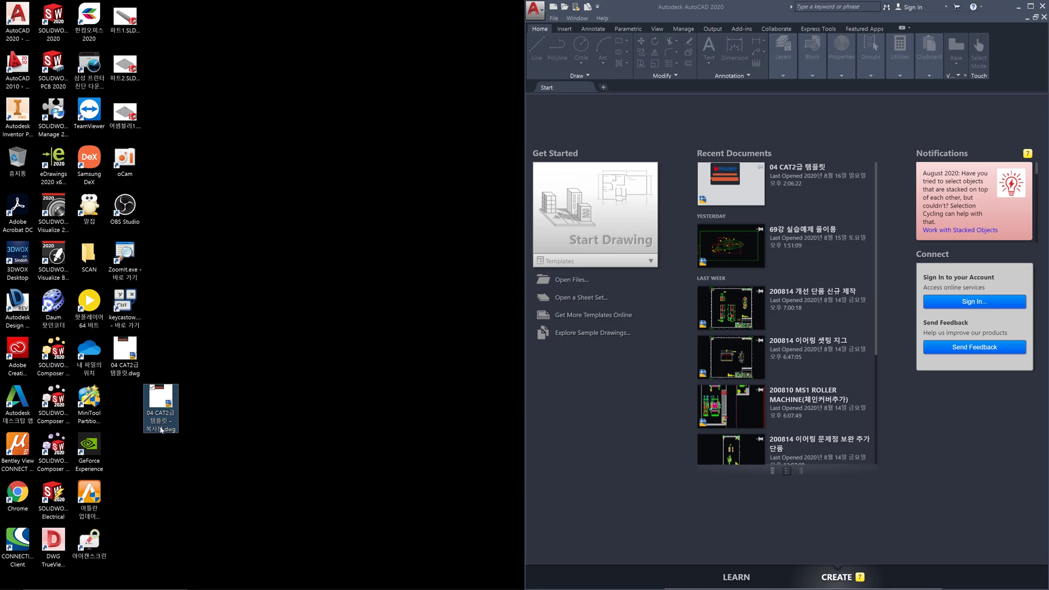
pyautogui.click(161, 427)
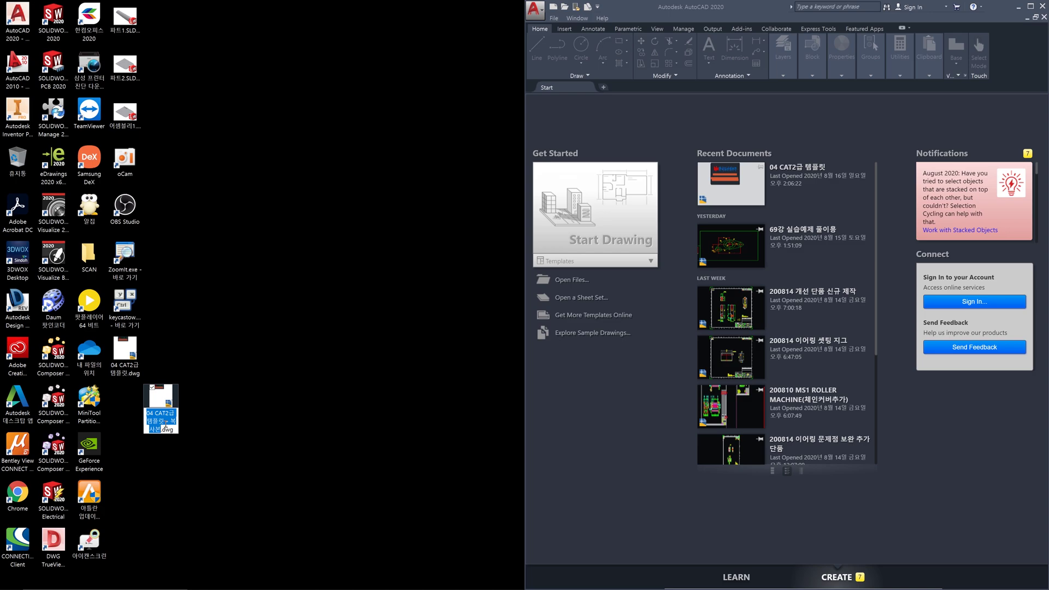
pyautogui.write('2008')
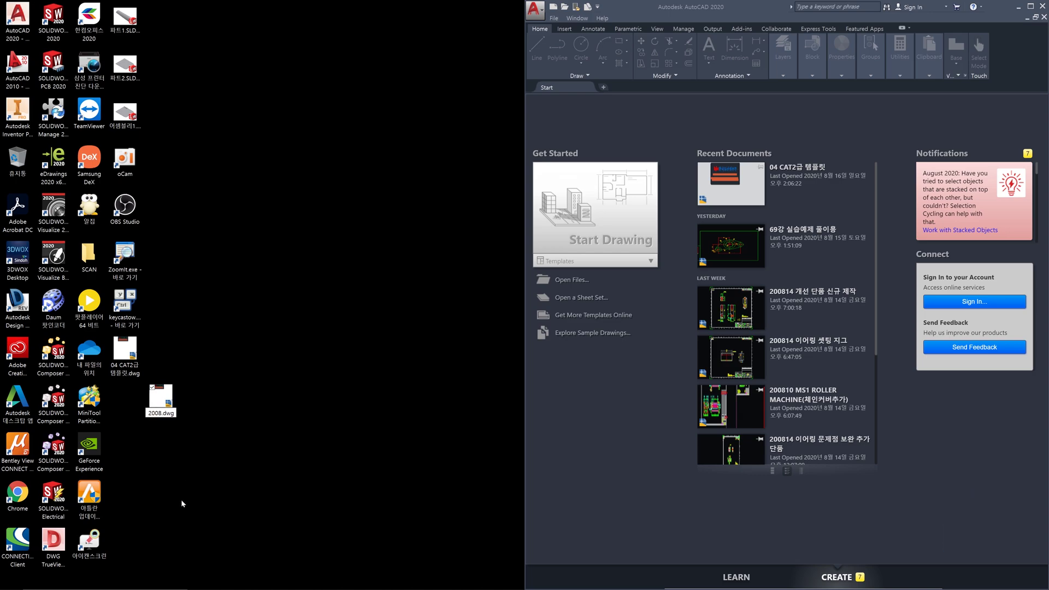
# Minimize AutoCAD, check the current date and rename 2008.dwg on the desktop as 200816.
pyautogui.moveTo(276, 582)
pyautogui.click(733, 555)
pyautogui.click(1018, 7)
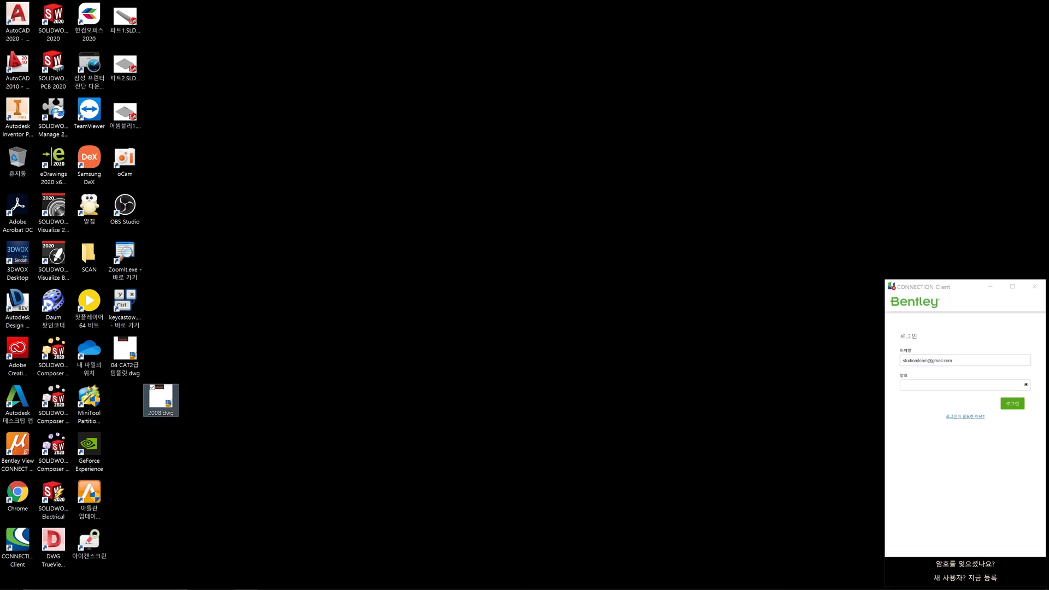
pyautogui.moveTo(693, 588)
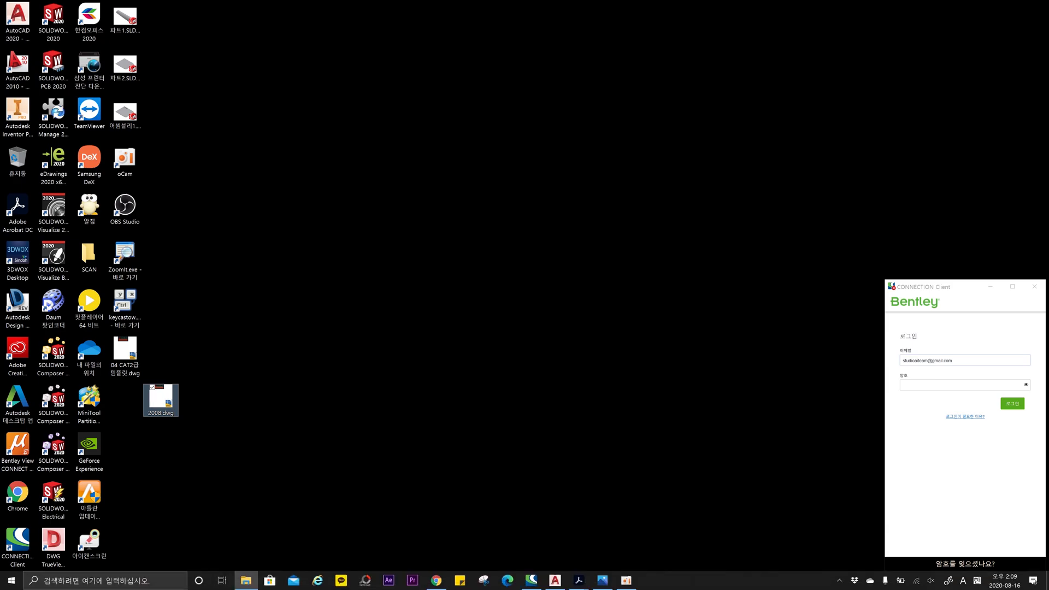
pyautogui.click(163, 414)
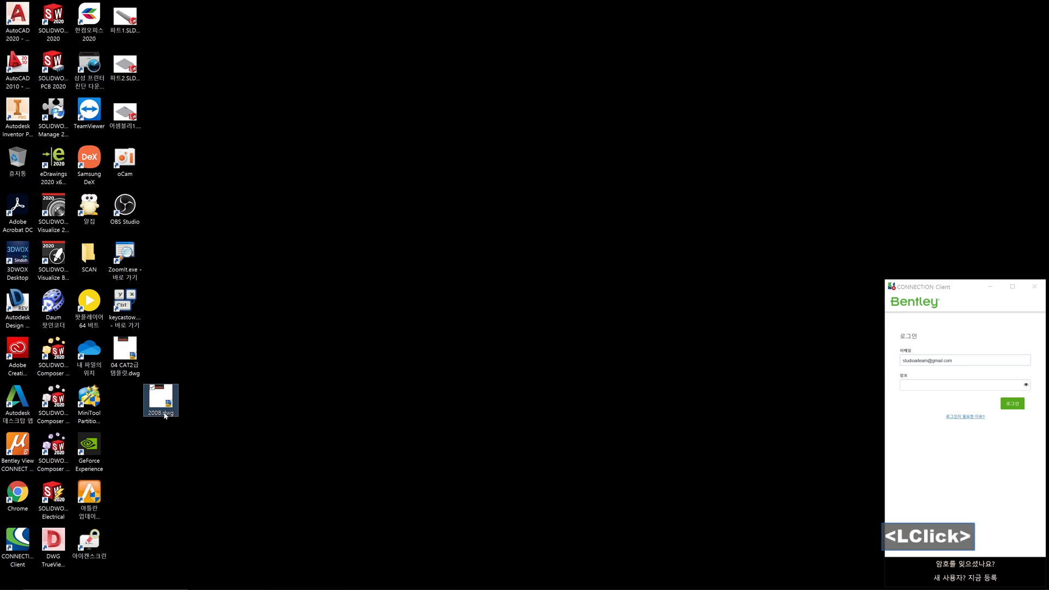
pyautogui.click(164, 414)
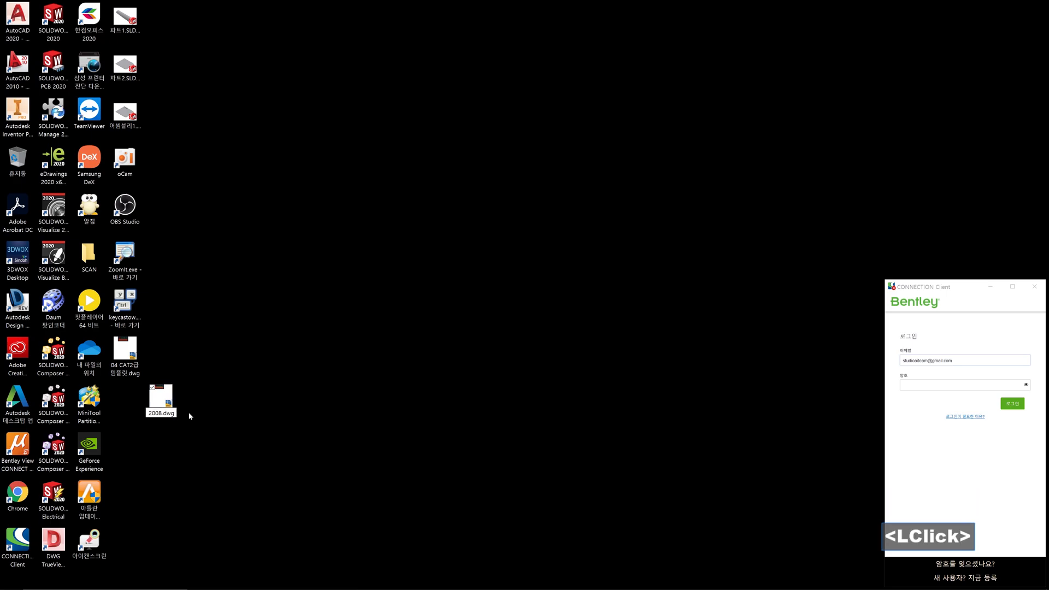
pyautogui.write('16')
pyautogui.click(232, 413)
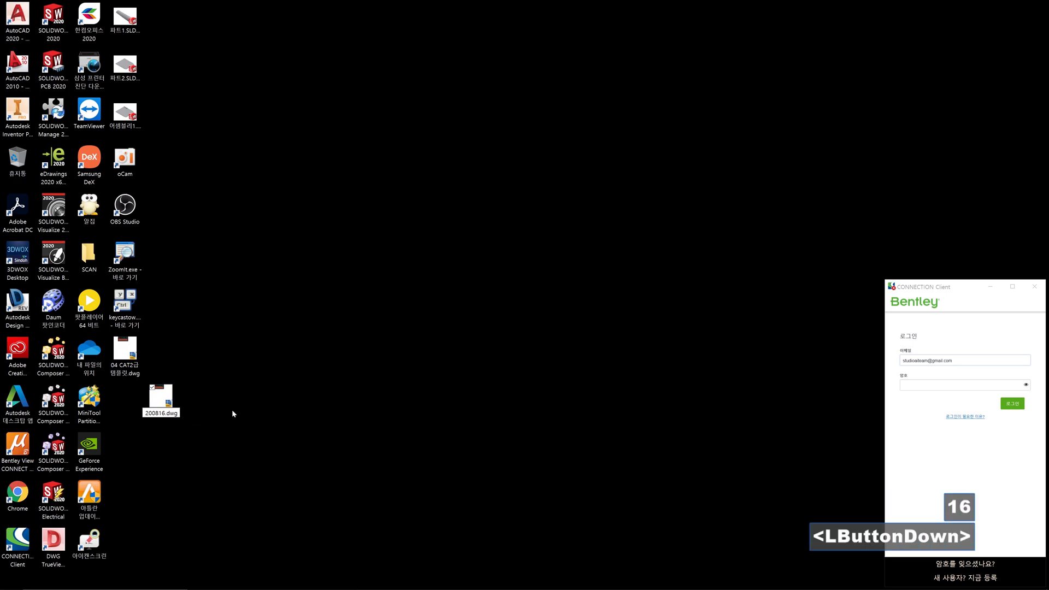
# Switch back to AutoCAD and open 200816.dwg from the desktop.
pyautogui.click(137, 356)
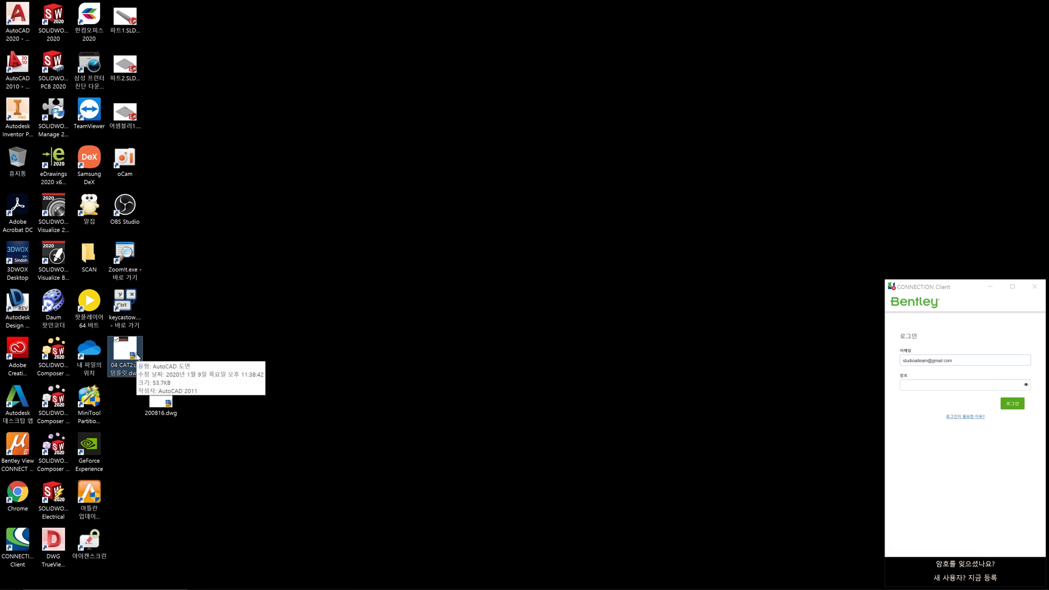
pyautogui.hotkey('alt', 'Tab')
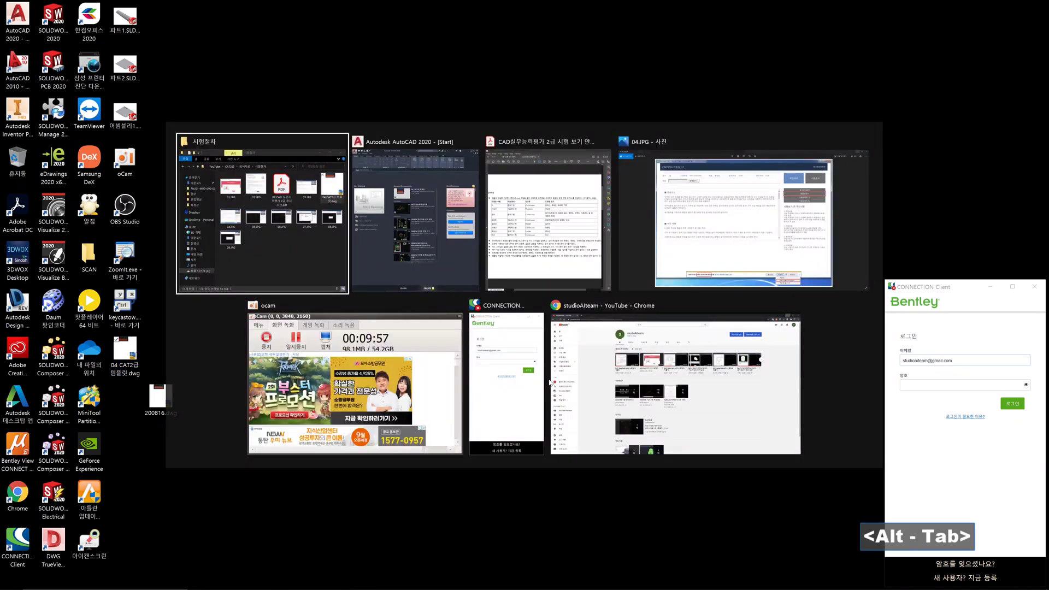
pyautogui.hotkey('alt', 'Tab')
pyautogui.hotkey('ctrl', 'o')
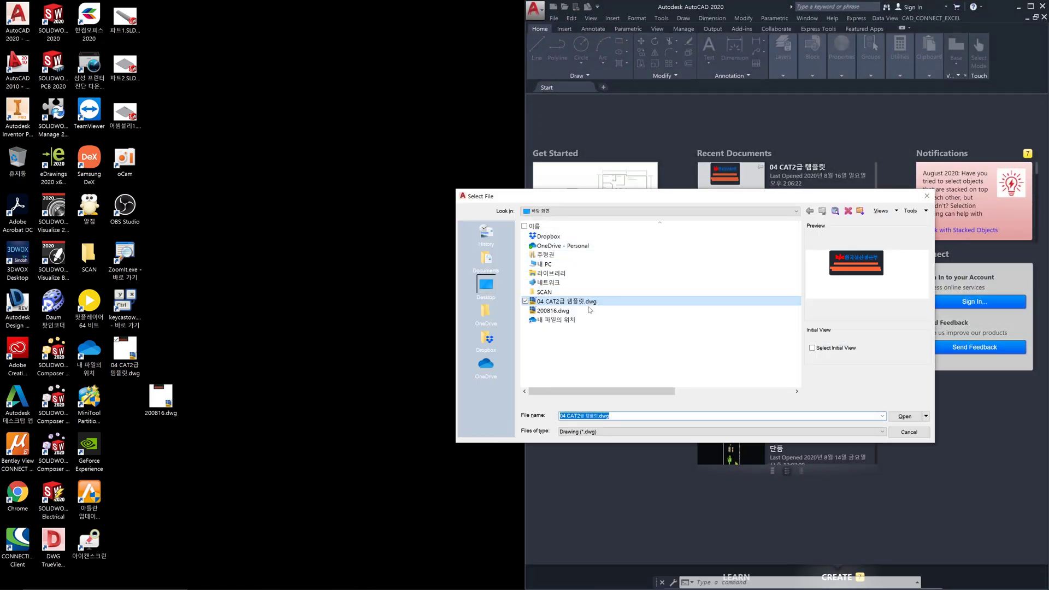
pyautogui.click(589, 310)
pyautogui.click(905, 415)
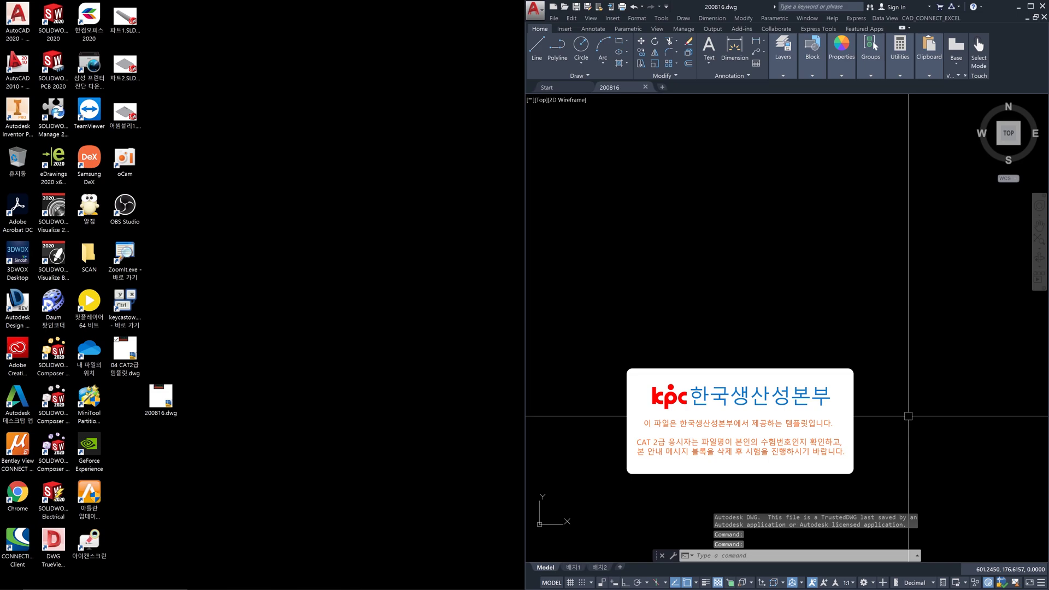
# Bring up the exam guide PDF beside the drawing and examine the exam screen images 04.JPG and 05.JPG, minimizing the image viewer when done.
pyautogui.hotkey('alt', 'Tab')
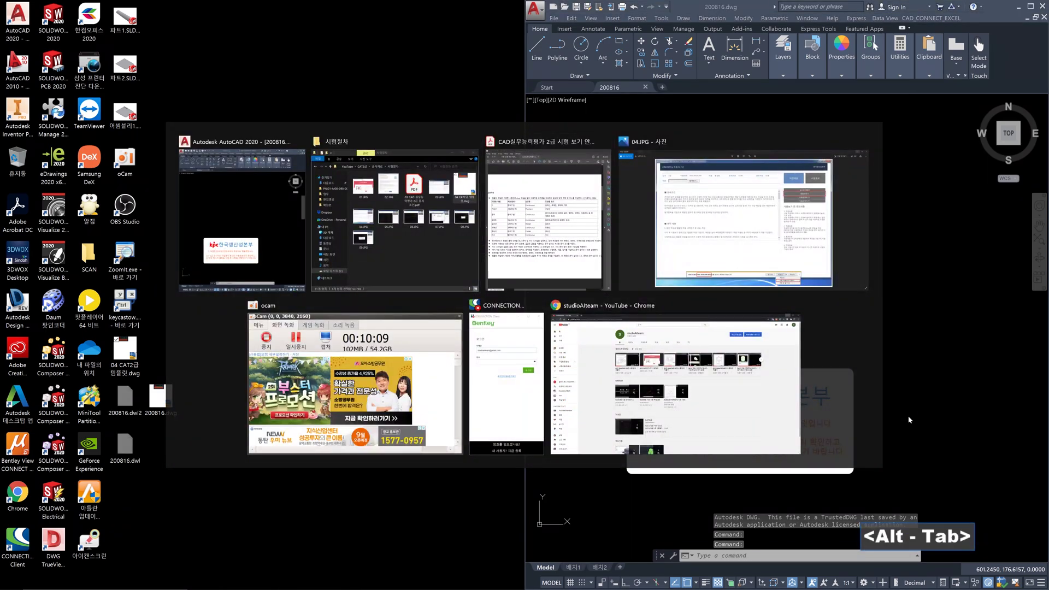
pyautogui.hotkey('alt', 'Tab')
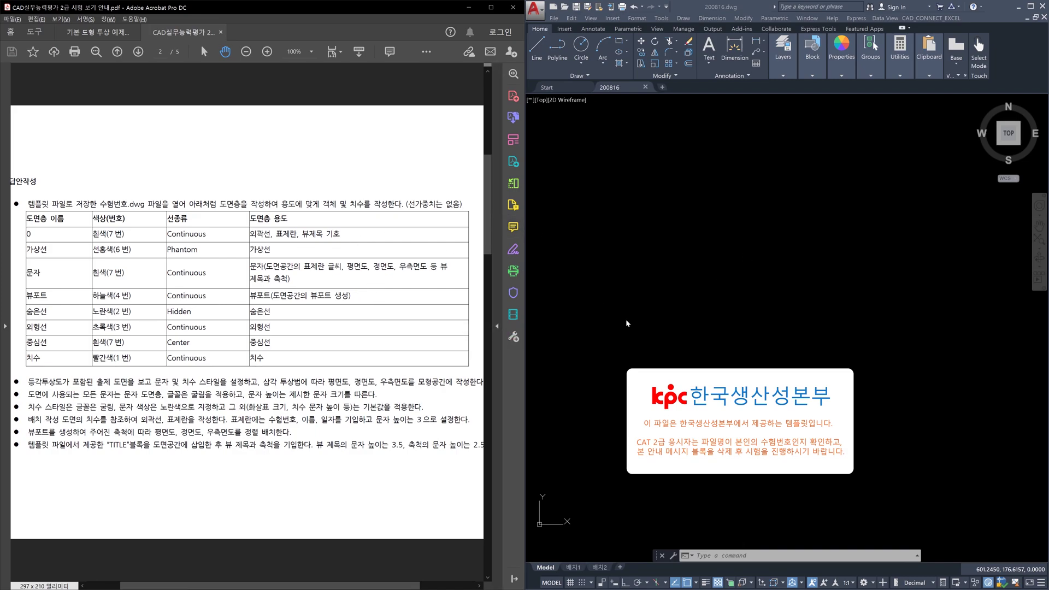
pyautogui.hotkey('alt', 'Tab')
pyautogui.press('Tab')
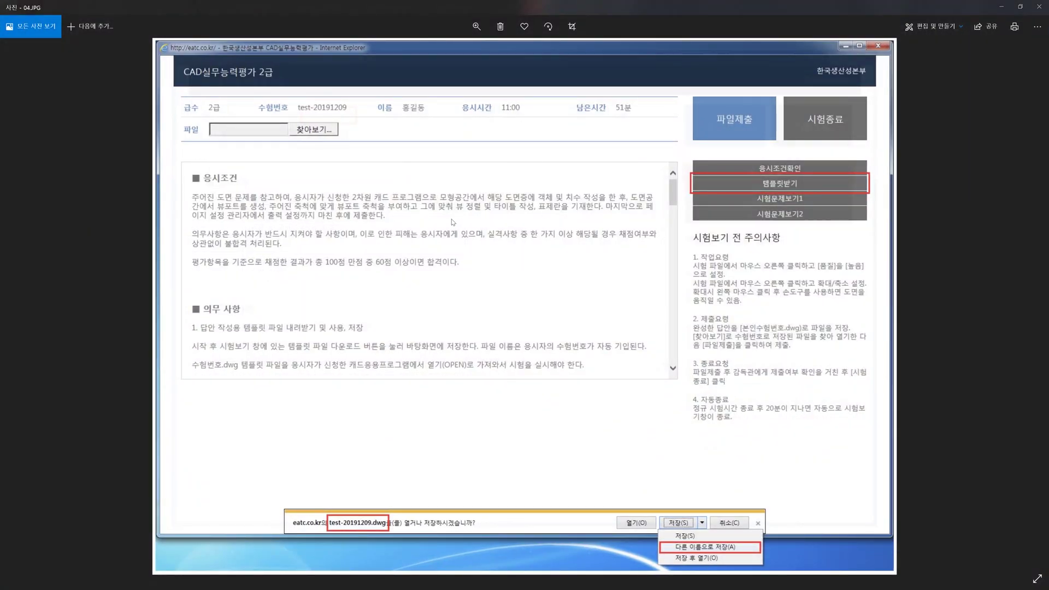
pyautogui.scroll(-1, 502, 269)
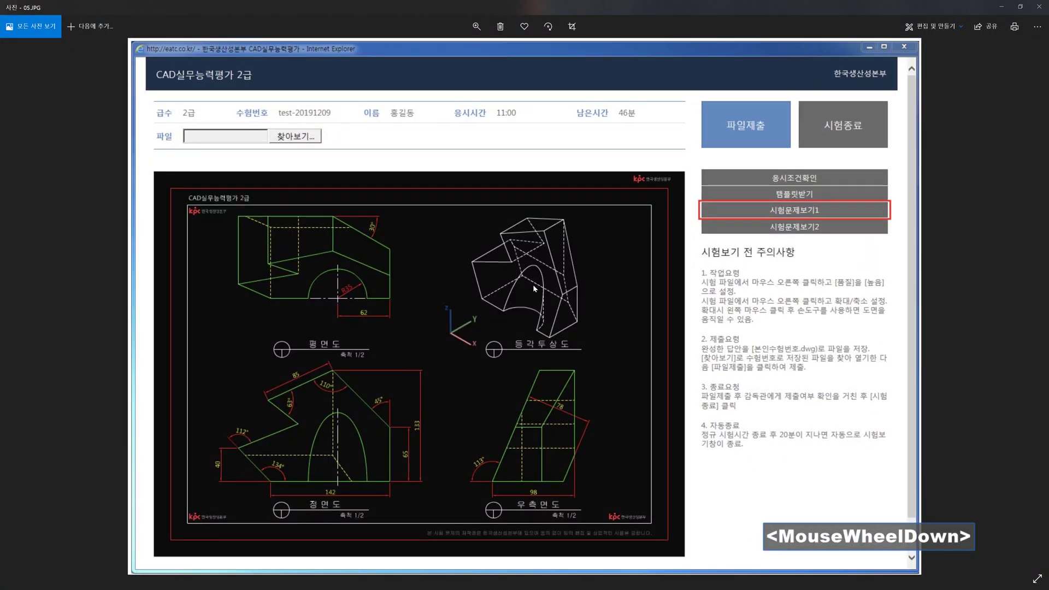
pyautogui.click(1005, 10)
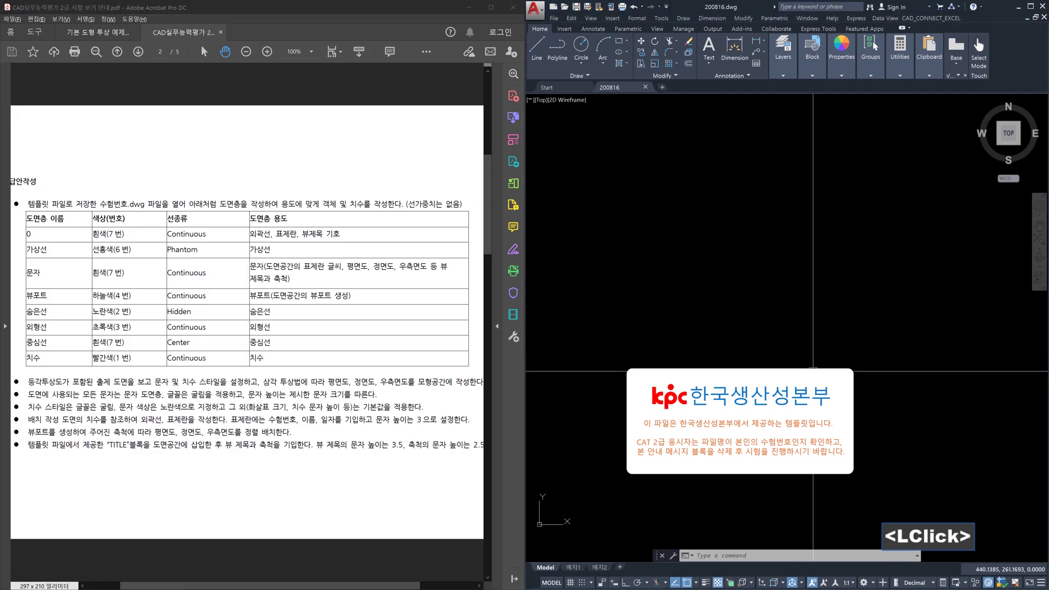
# Delete the kpc 한국생산성본부 notice block from the model space of the drawing.
pyautogui.moveTo(770, 476); pyautogui.dragTo(795, 370, button='middle')
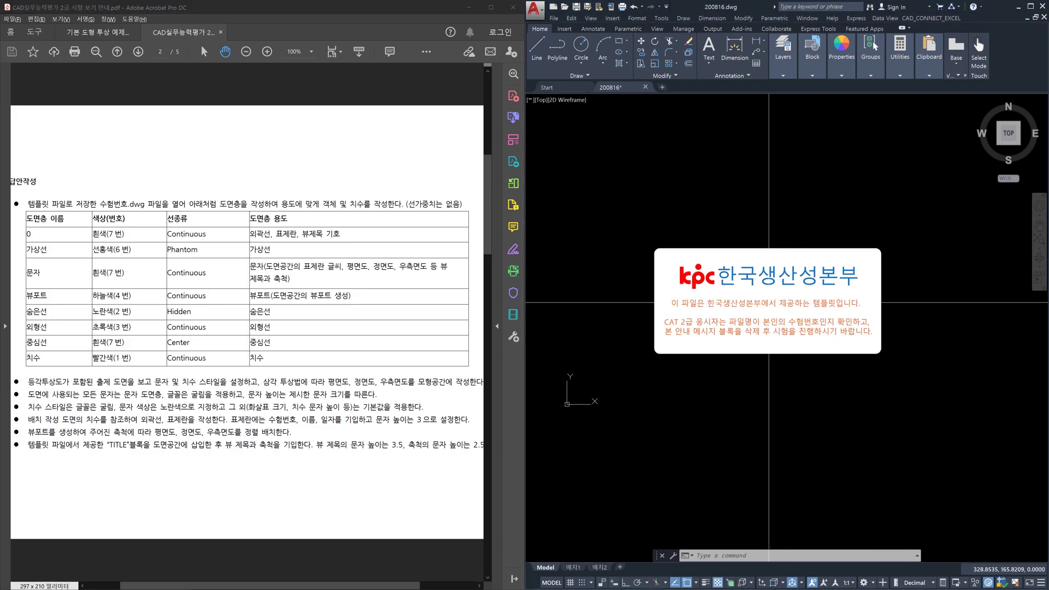
pyautogui.scroll(2, 768, 300)
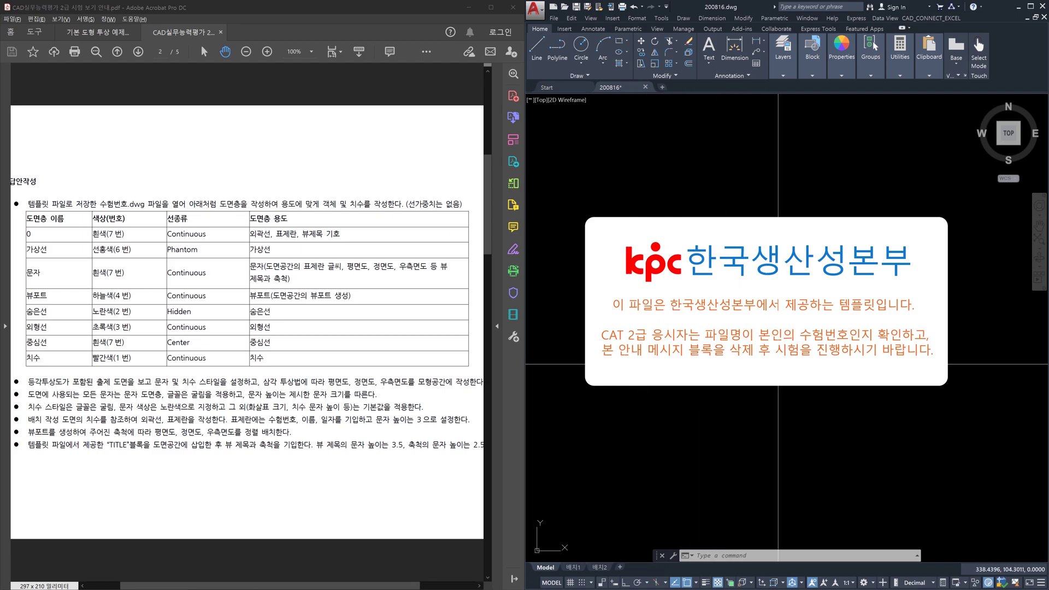
pyautogui.click(561, 185)
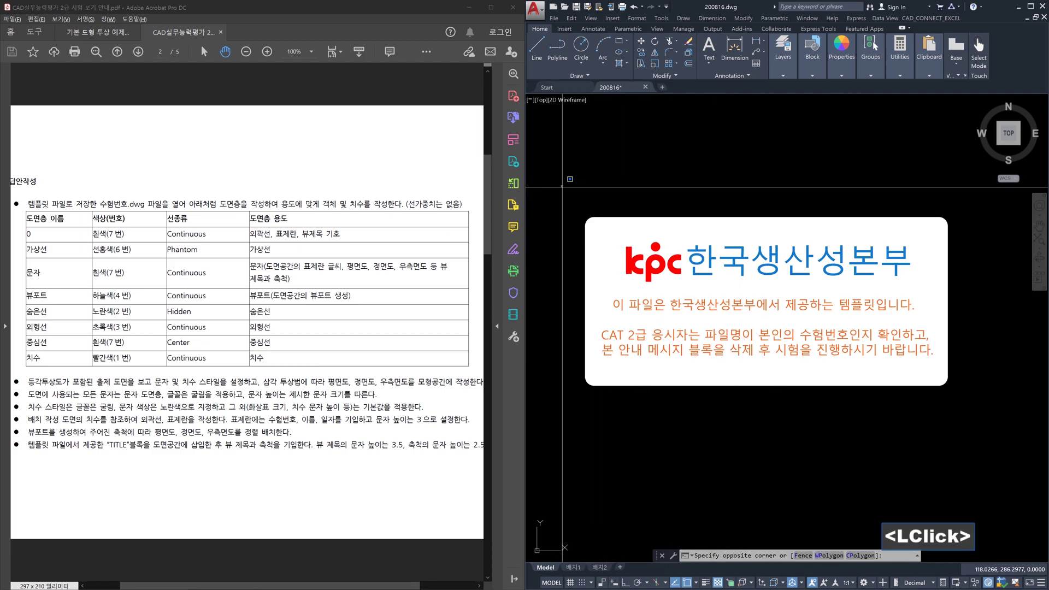
pyautogui.click(962, 458)
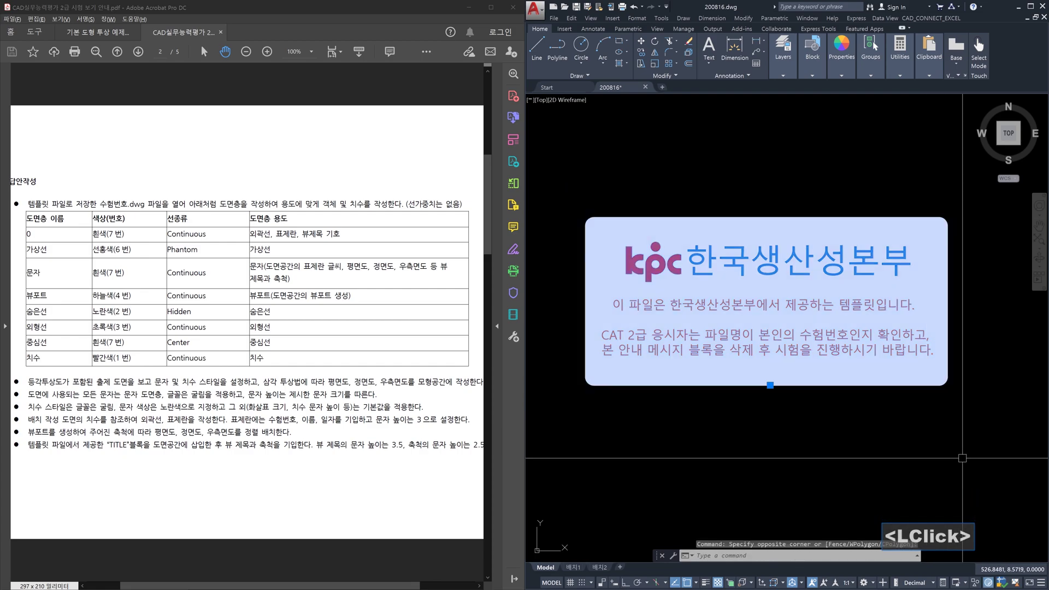
pyautogui.press('Delete')
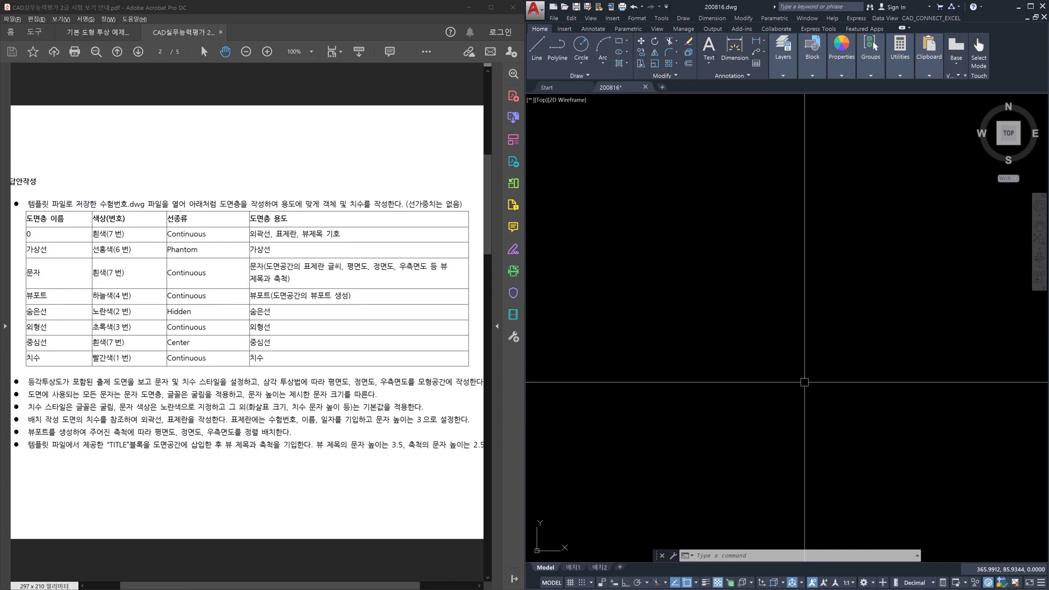
# Use the OPTIONS command to open the Options dialog and place it over the empty drawing area.
pyautogui.write('op')
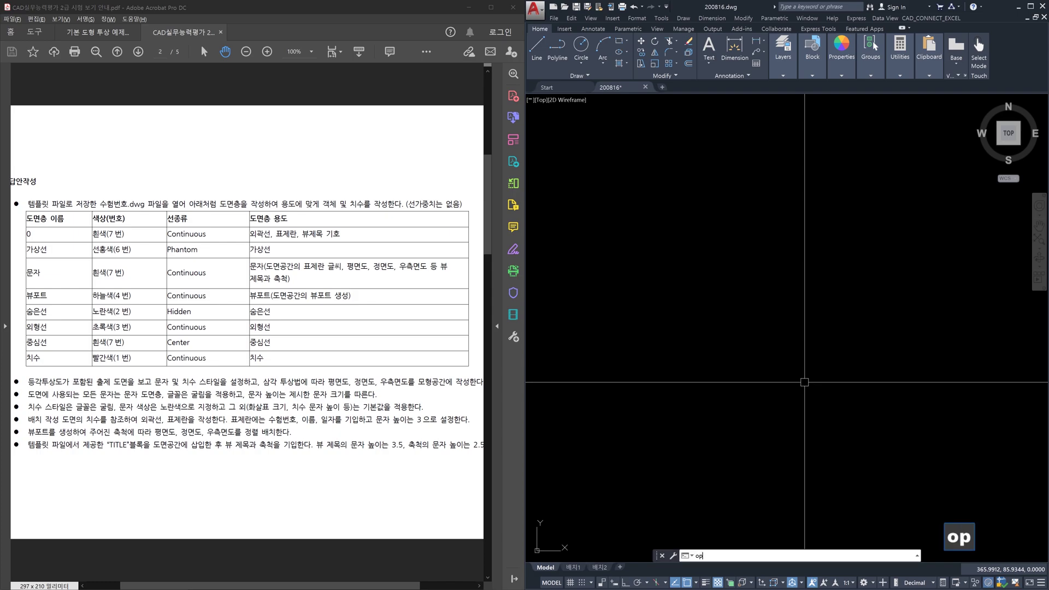
pyautogui.write('tion')
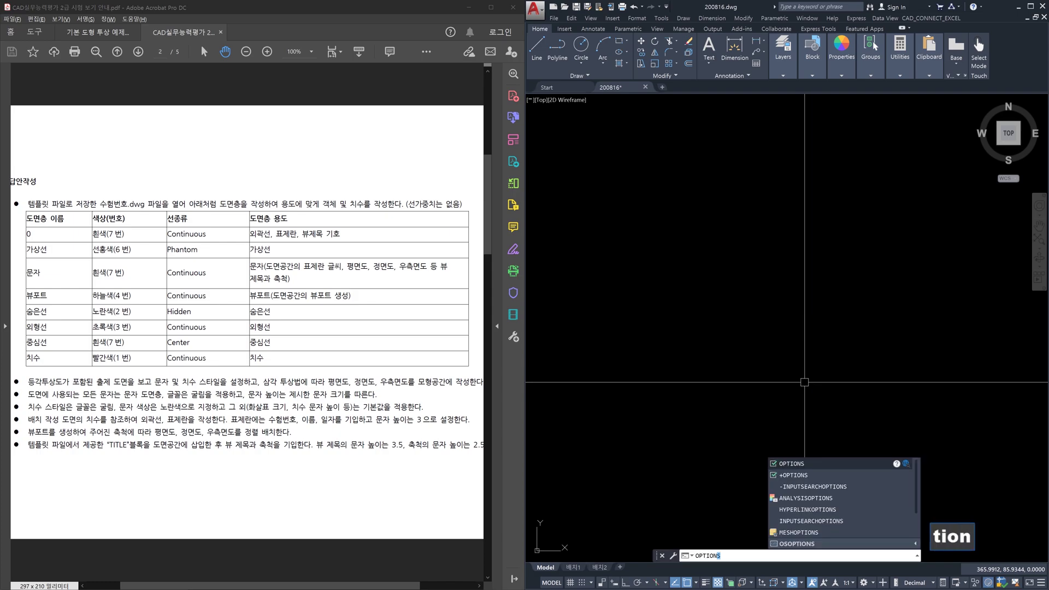
pyautogui.write('s')
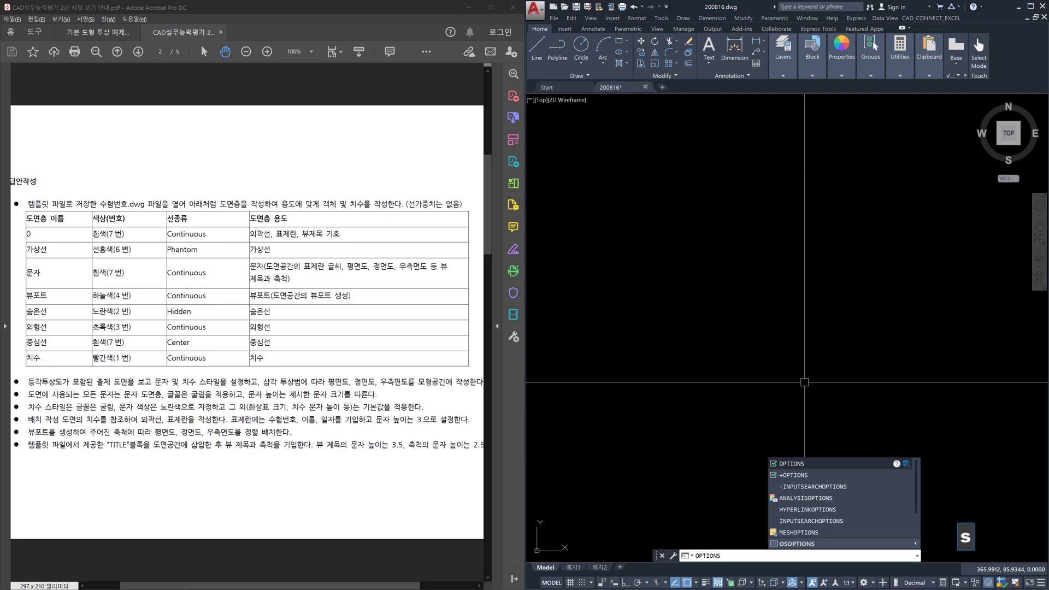
pyautogui.press('Return')
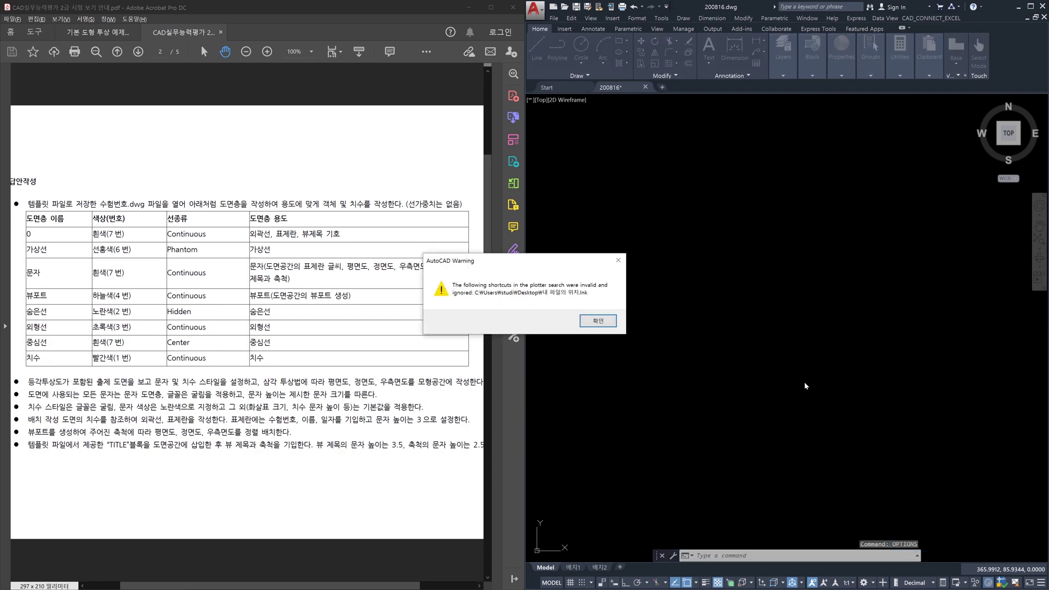
pyautogui.click(600, 322)
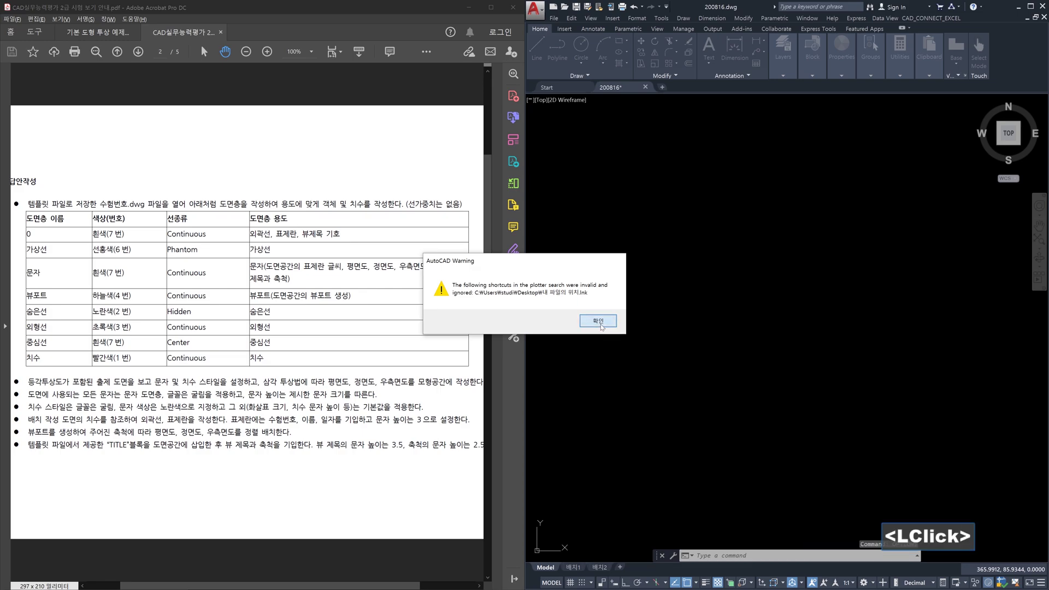
pyautogui.moveTo(809, 300); pyautogui.dragTo(732, 204)
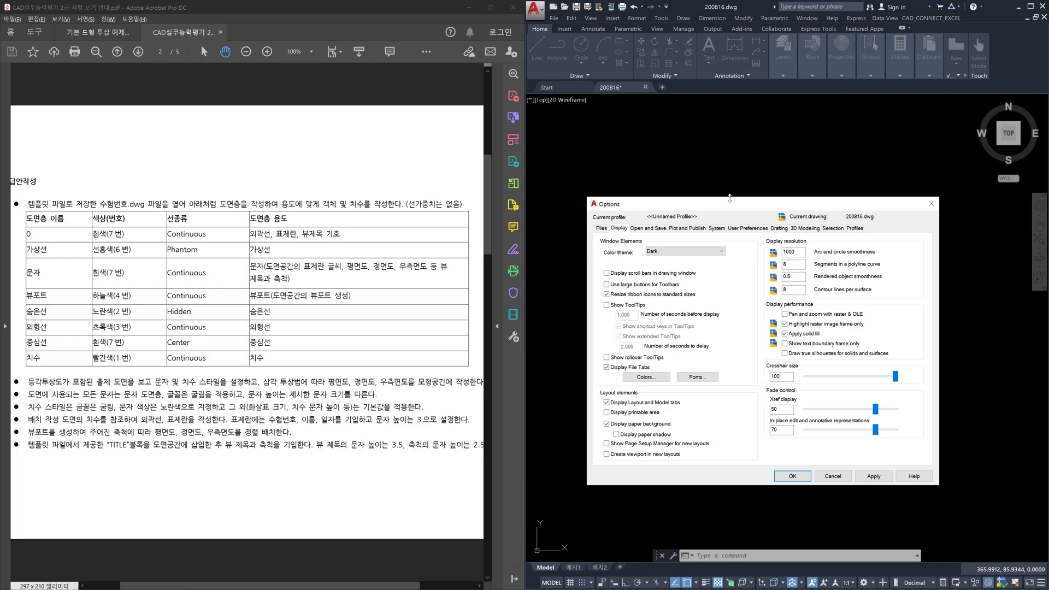
# Look through the Options categories from Files to Profiles and return to the Files settings.
pyautogui.click(601, 228)
pyautogui.click(643, 228)
pyautogui.click(687, 229)
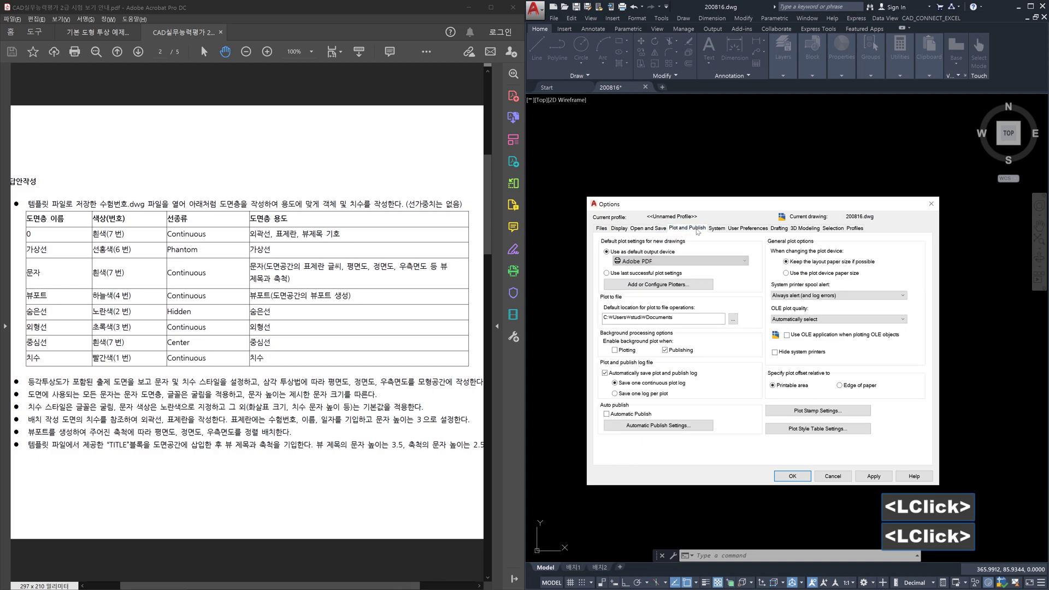
pyautogui.click(716, 229)
pyautogui.click(744, 229)
pyautogui.click(779, 229)
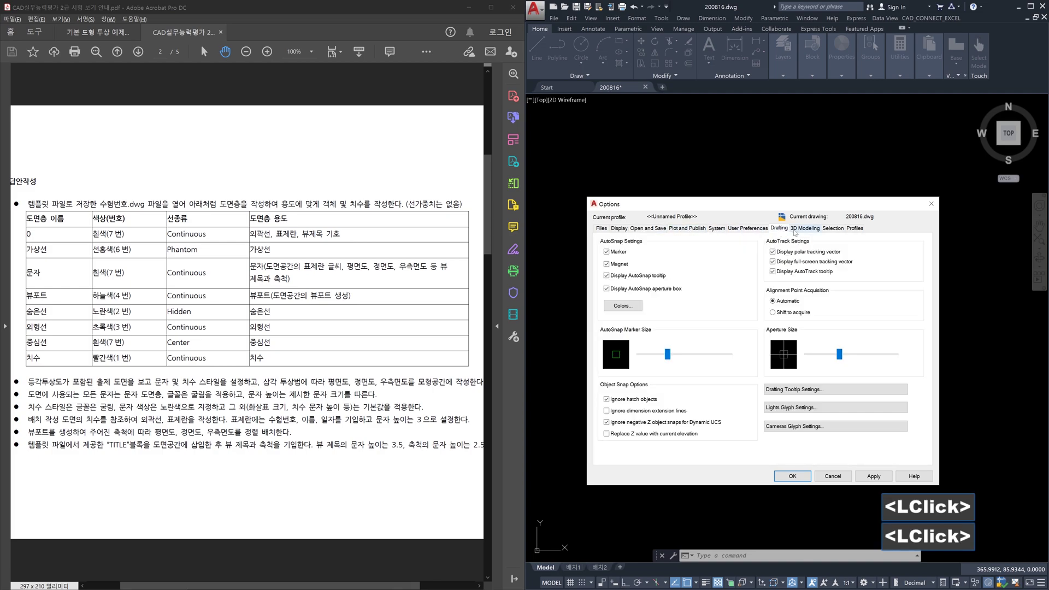
pyautogui.click(795, 229)
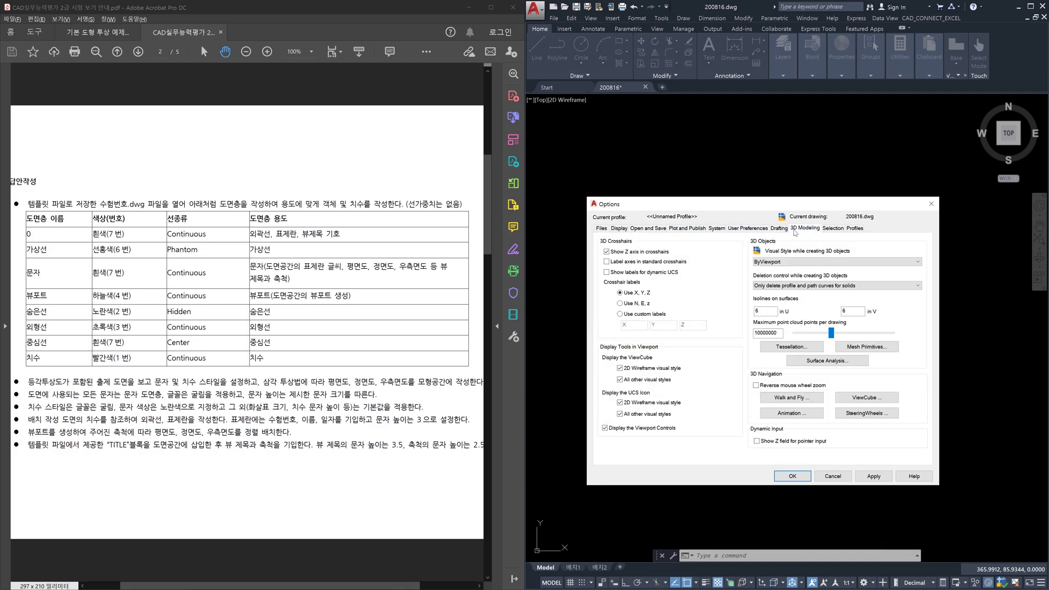
pyautogui.click(833, 229)
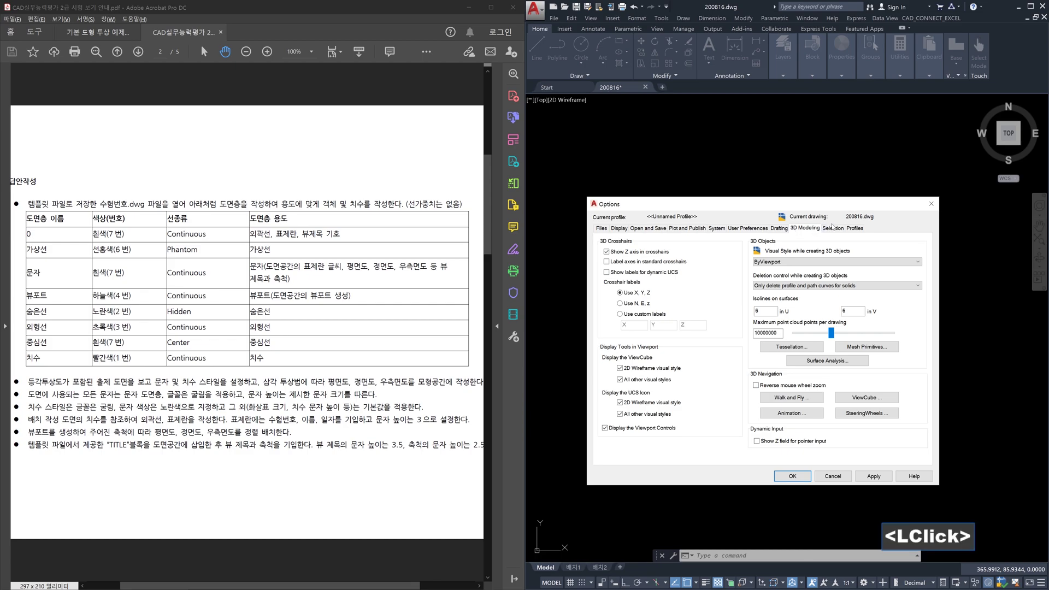
pyautogui.doubleClick(854, 229)
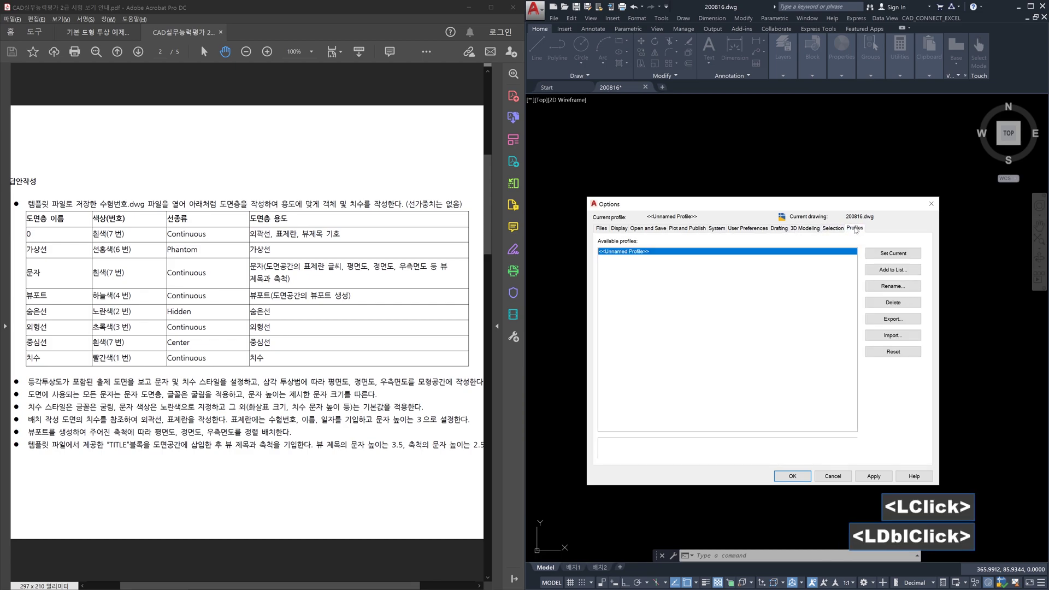
pyautogui.click(604, 229)
pyautogui.click(623, 244)
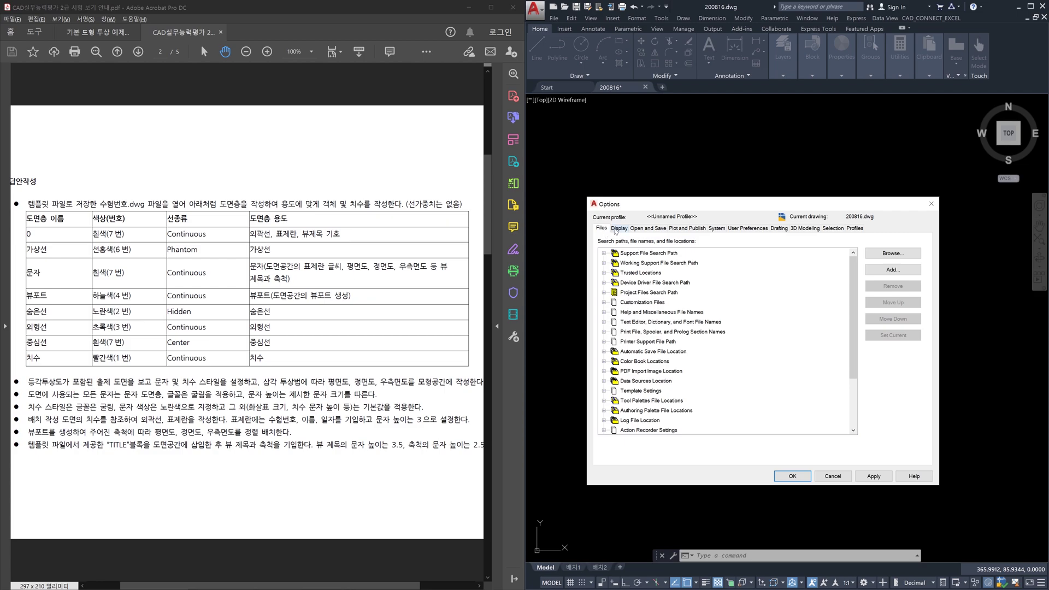
# In the Display options, open the drawing window colors and set the 2D model space uniform background to Black.
pyautogui.click(617, 229)
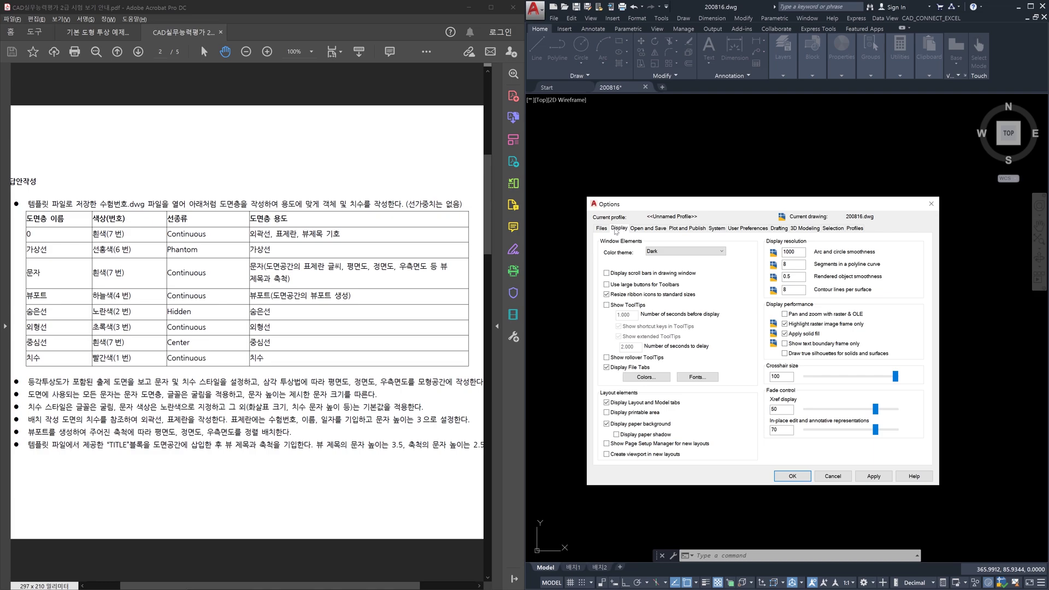
pyautogui.click(646, 377)
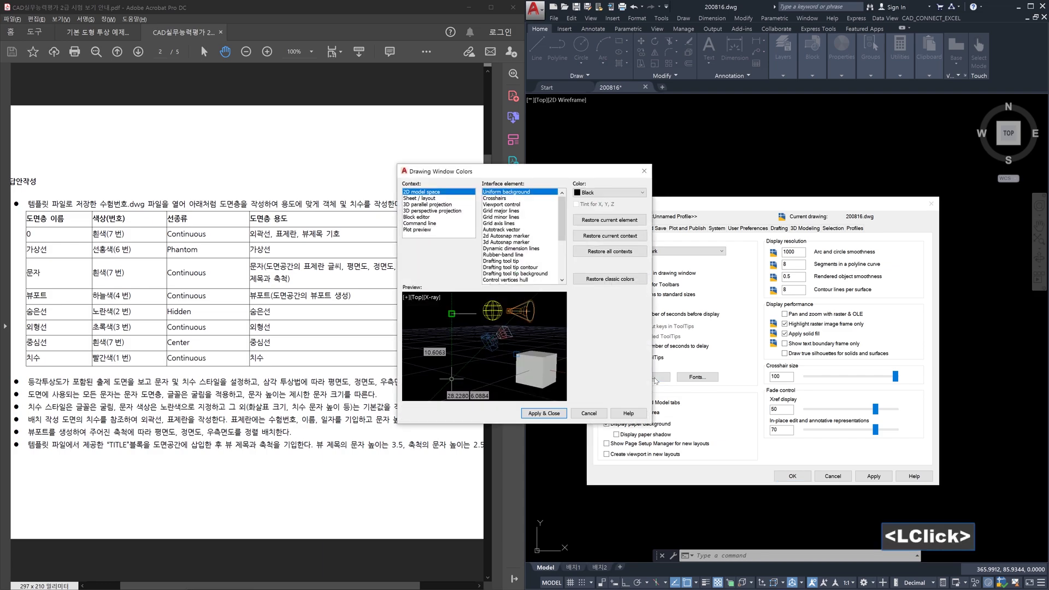
pyautogui.moveTo(548, 171); pyautogui.dragTo(789, 131)
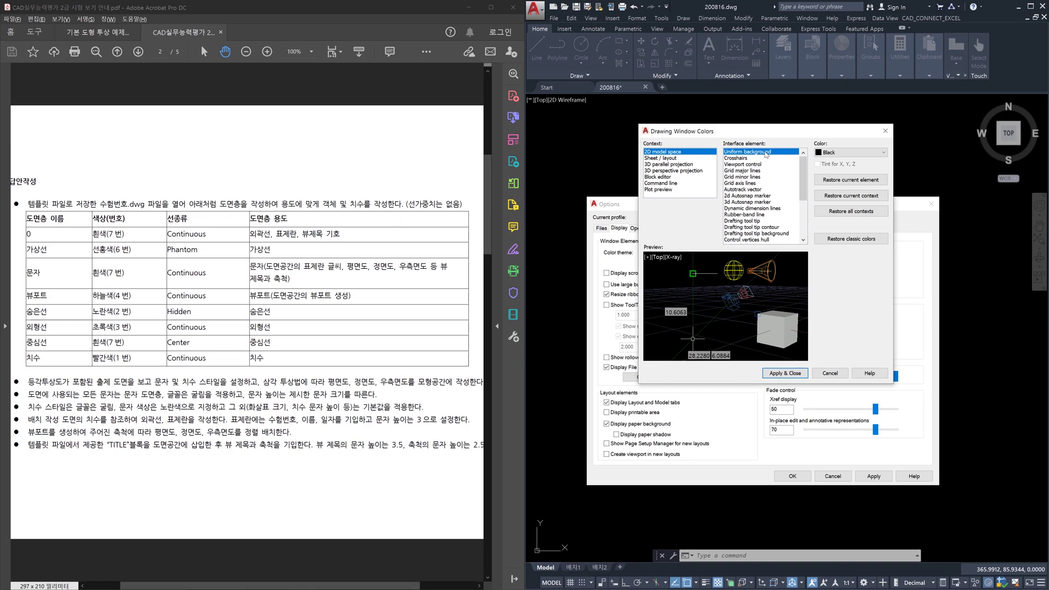
pyautogui.click(866, 153)
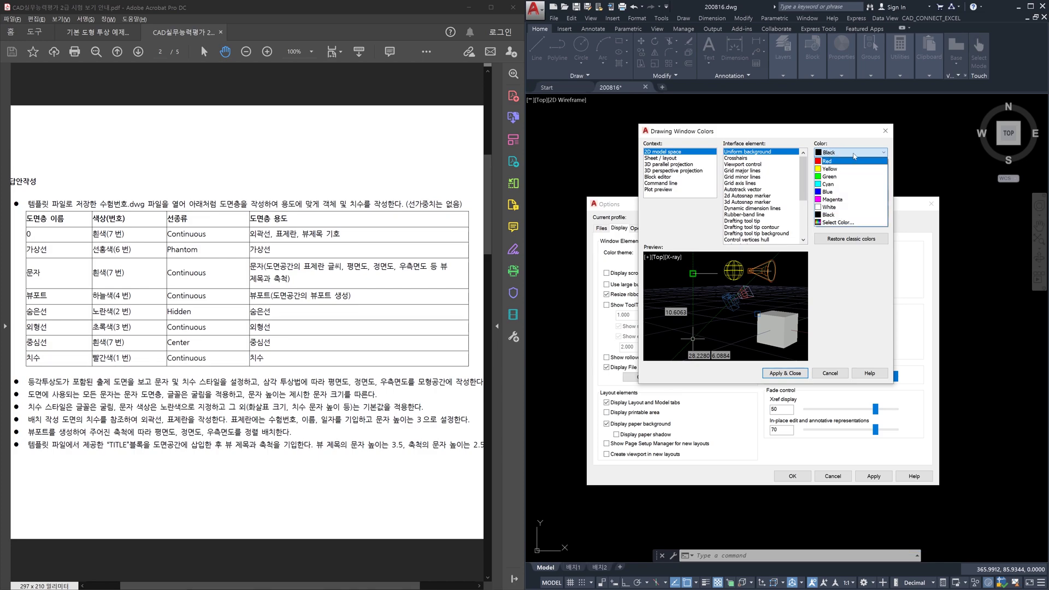
pyautogui.click(845, 218)
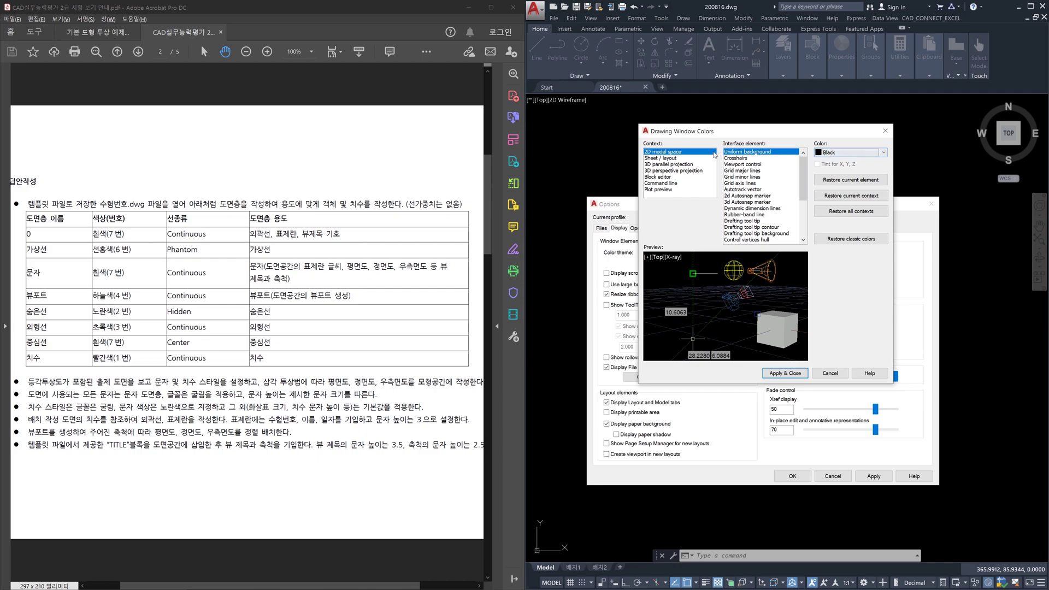
# Set the Sheet / layout uniform background to Black and apply the drawing window colors.
pyautogui.click(662, 158)
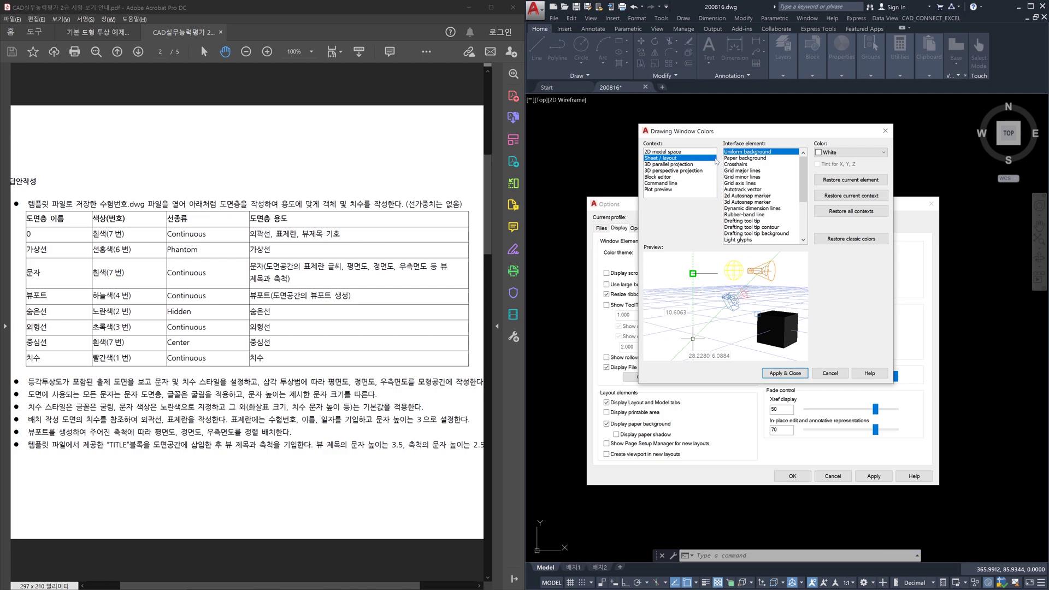
pyautogui.click(827, 153)
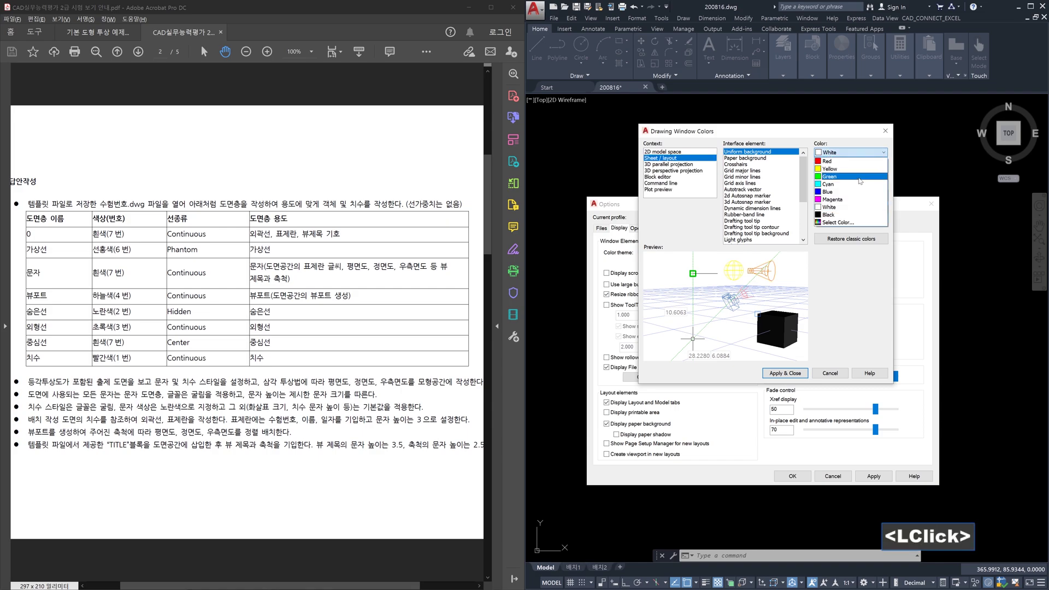
pyautogui.click(856, 218)
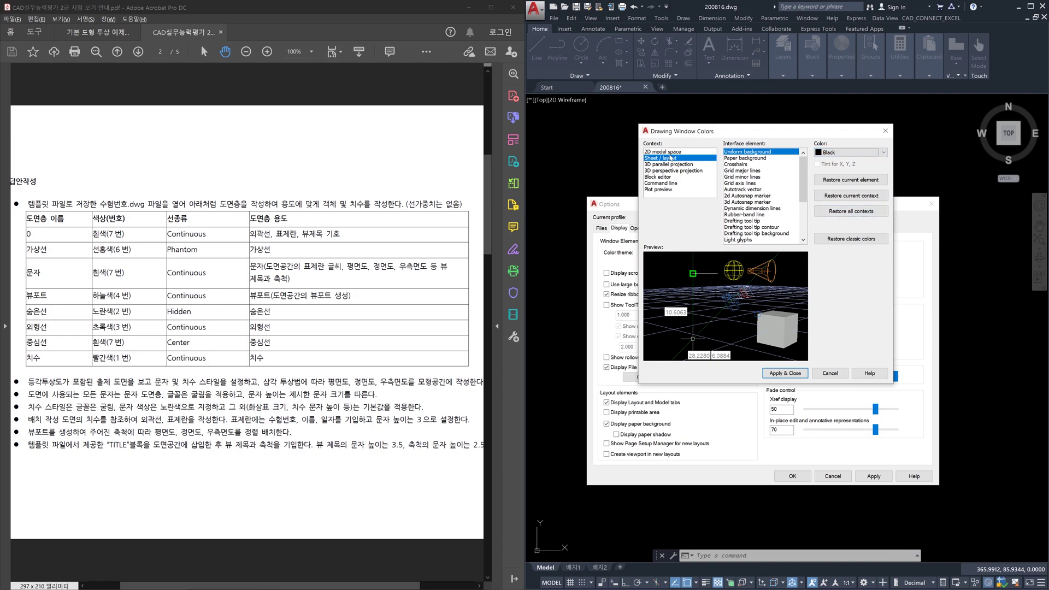
pyautogui.click(670, 152)
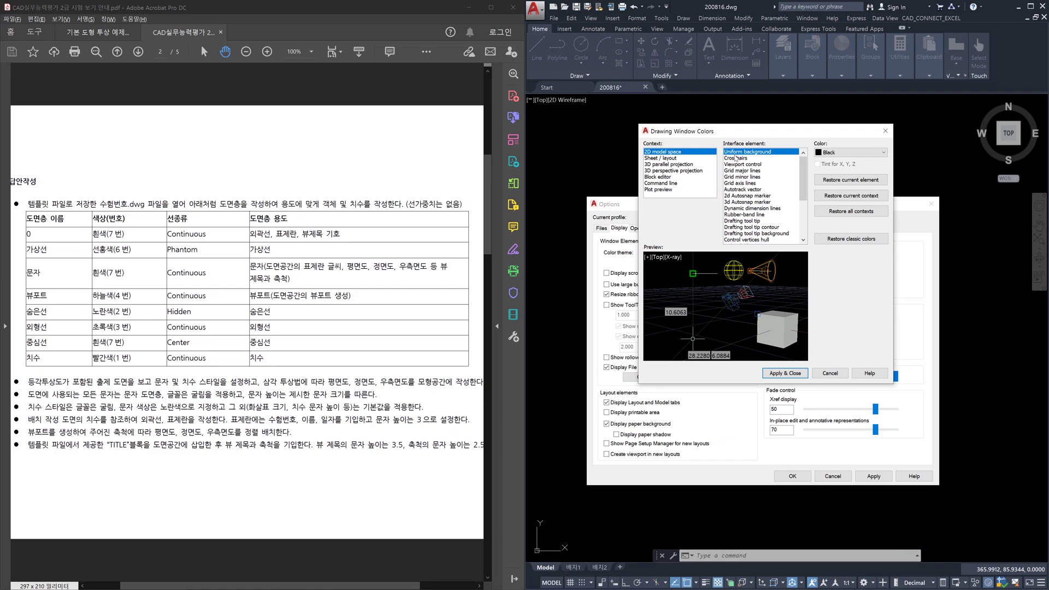
pyautogui.click(676, 158)
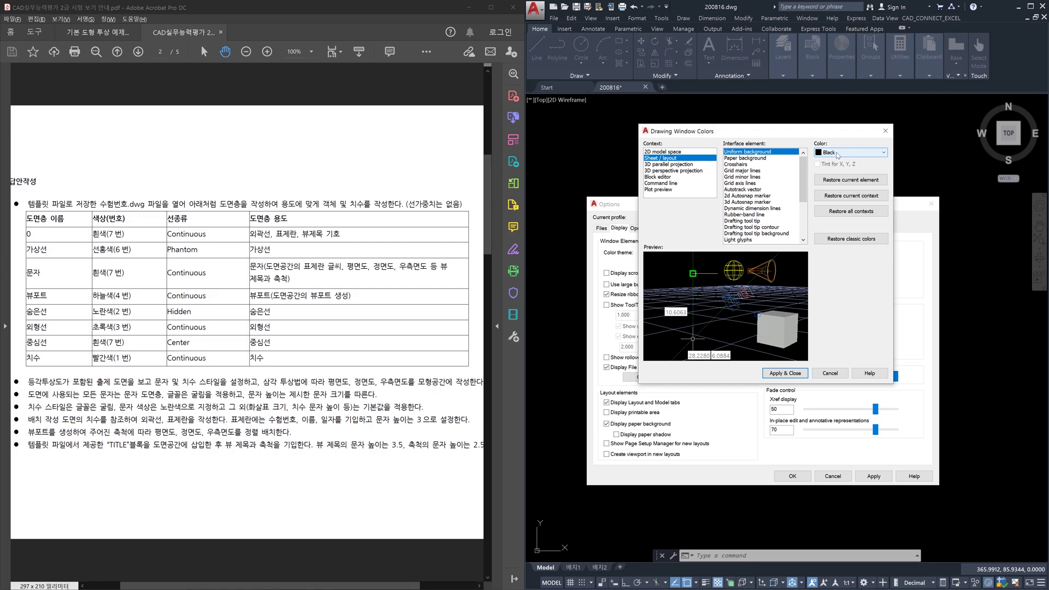
pyautogui.click(788, 374)
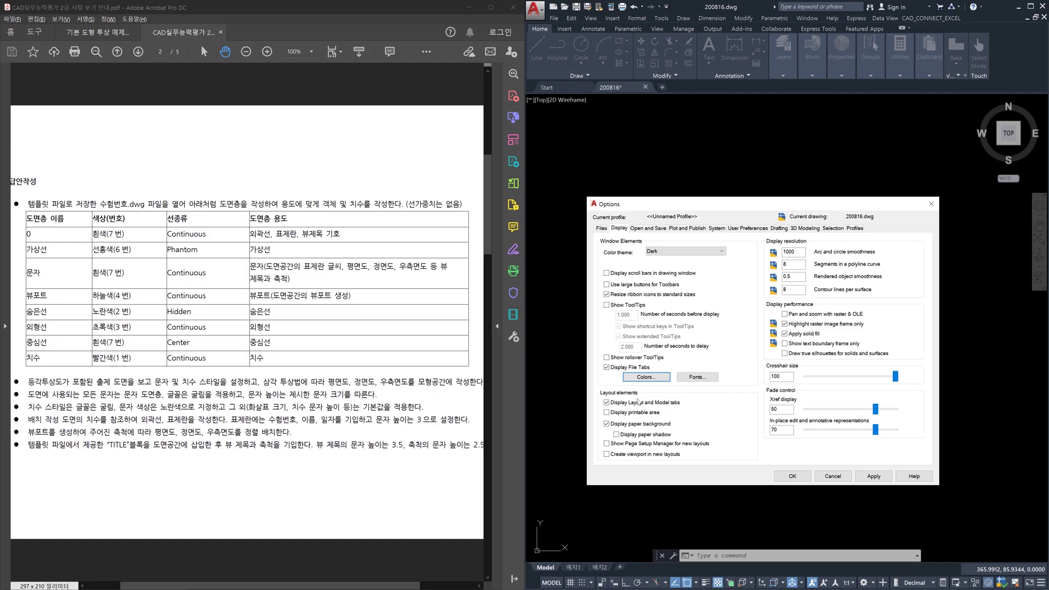
# Leave the printable area, paper background and Page Setup Manager for new layouts switched off in the layout elements, and accept the options.
pyautogui.click(606, 413)
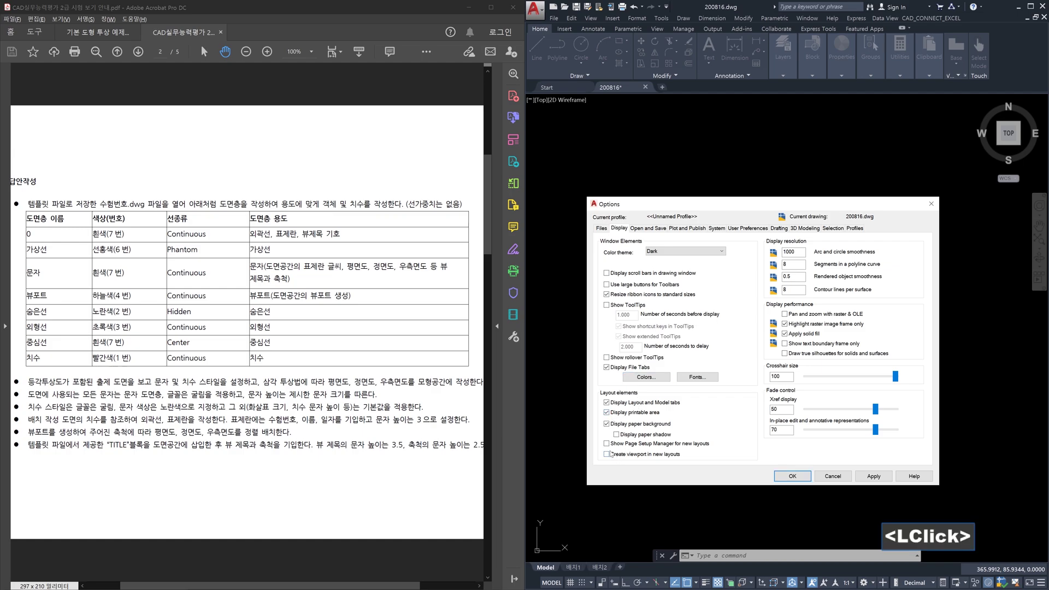
pyautogui.click(606, 444)
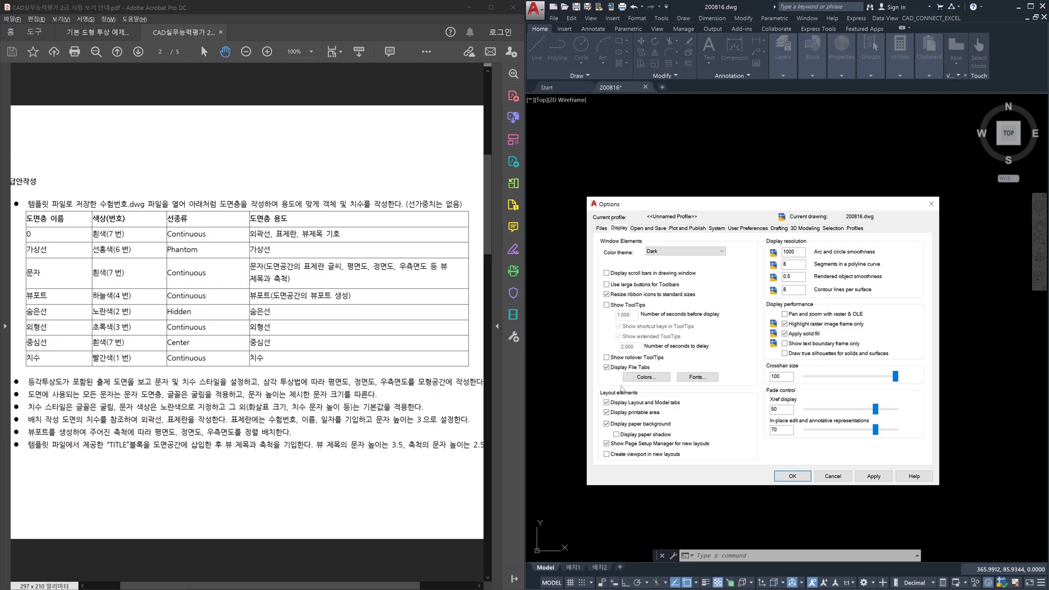
pyautogui.click(607, 412)
pyautogui.click(608, 424)
pyautogui.click(607, 443)
pyautogui.click(793, 476)
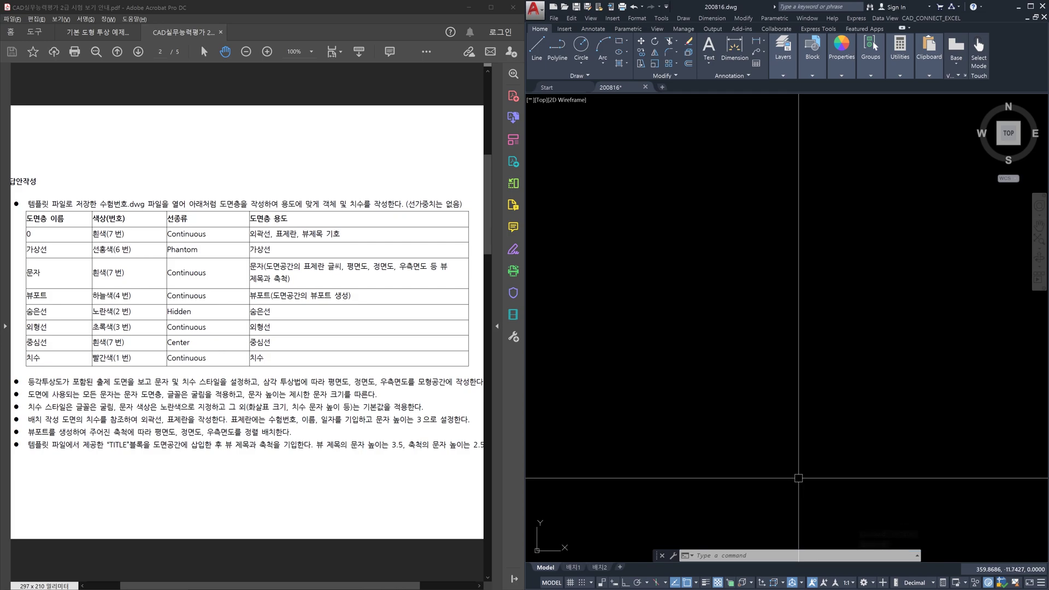
# Reopen the Options and switch off the display of Layout and Model tabs.
pyautogui.write('op')
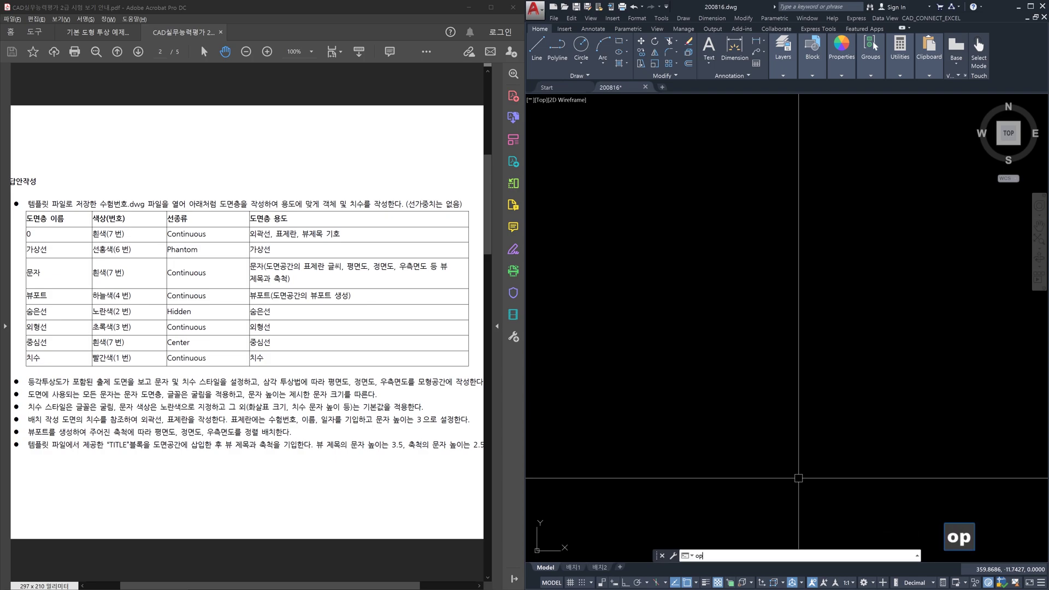
pyautogui.press('Return')
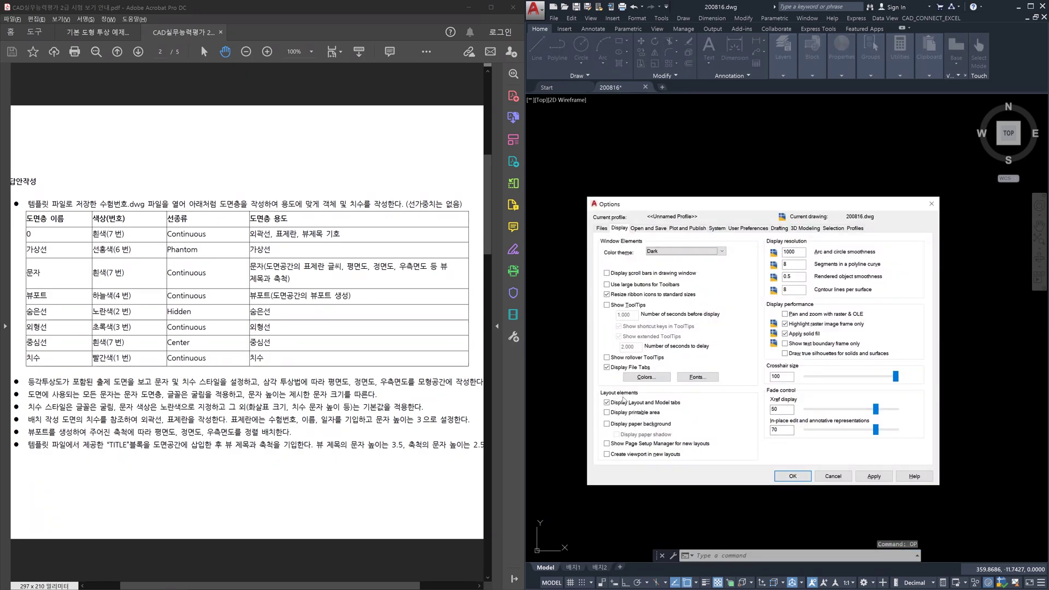
pyautogui.click(607, 403)
pyautogui.click(778, 475)
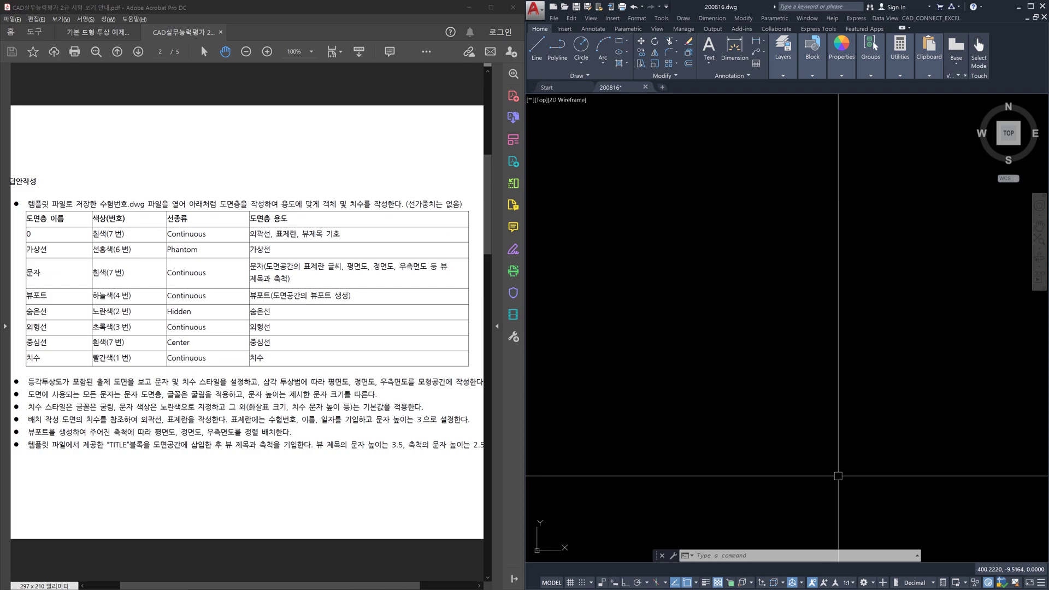
# Switch the display of Layout and Model tabs back on through the Options.
pyautogui.write('op')
pyautogui.press('Return')
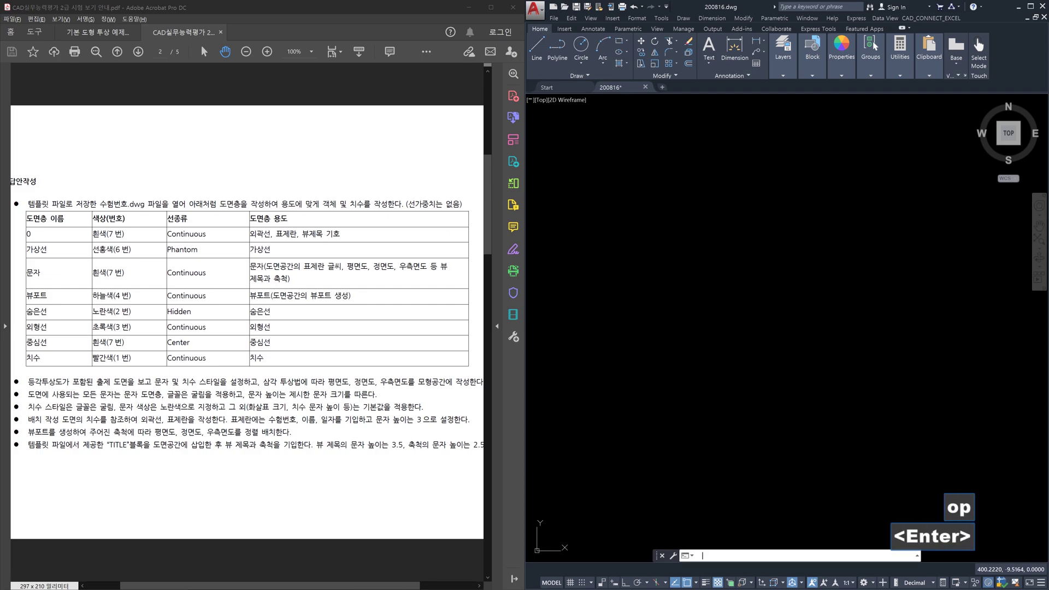
pyautogui.click(634, 403)
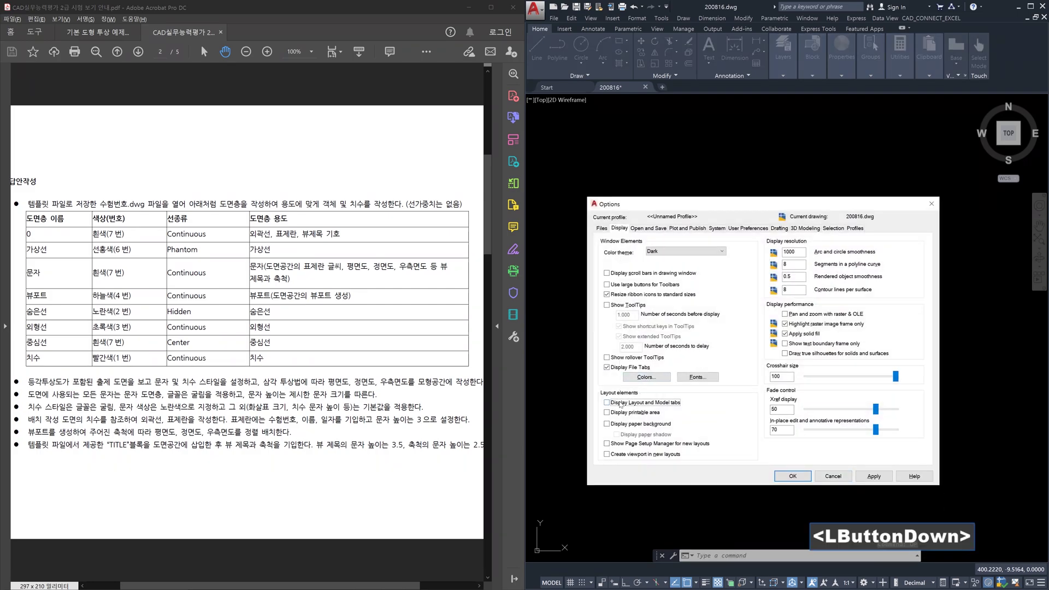
pyautogui.click(796, 476)
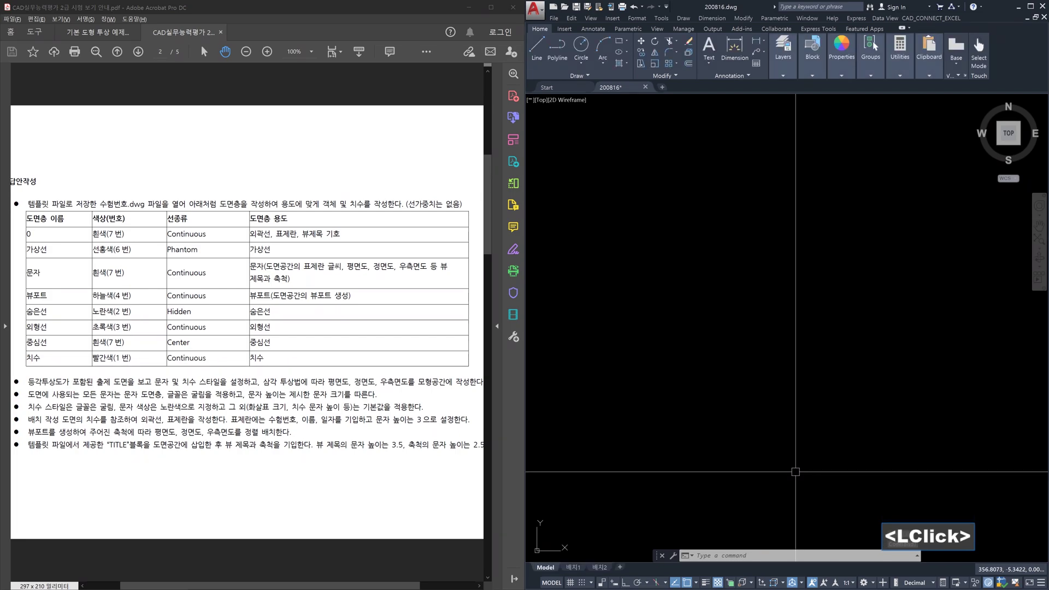
pyautogui.hotkey('ctrl', 'q')
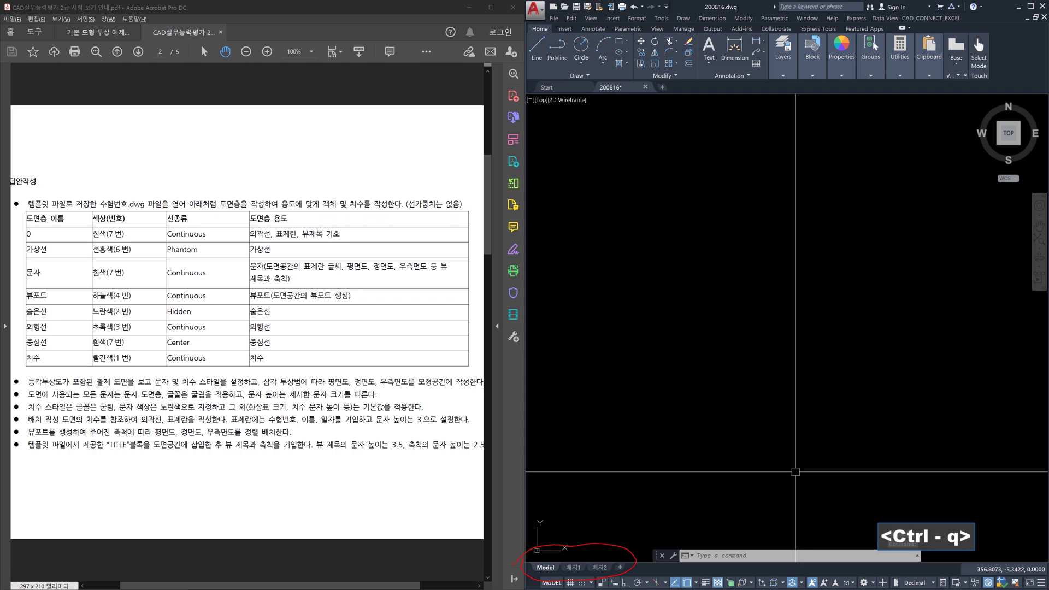
pyautogui.press('Escape')
# Hide the Layout and Model tabs once more using the Display options.
pyautogui.write('op')
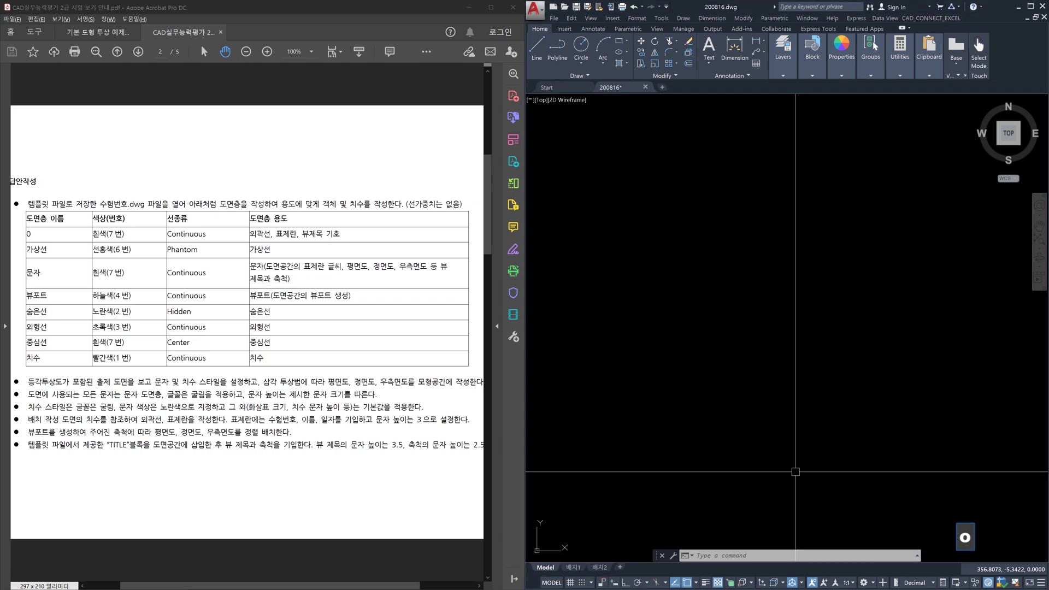
pyautogui.press('Return')
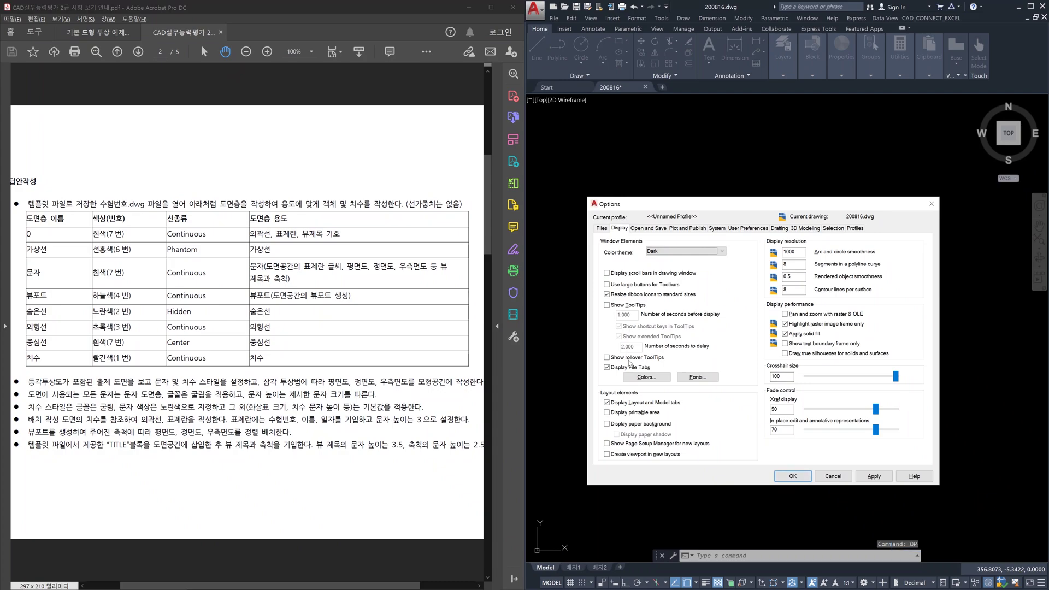
pyautogui.click(619, 404)
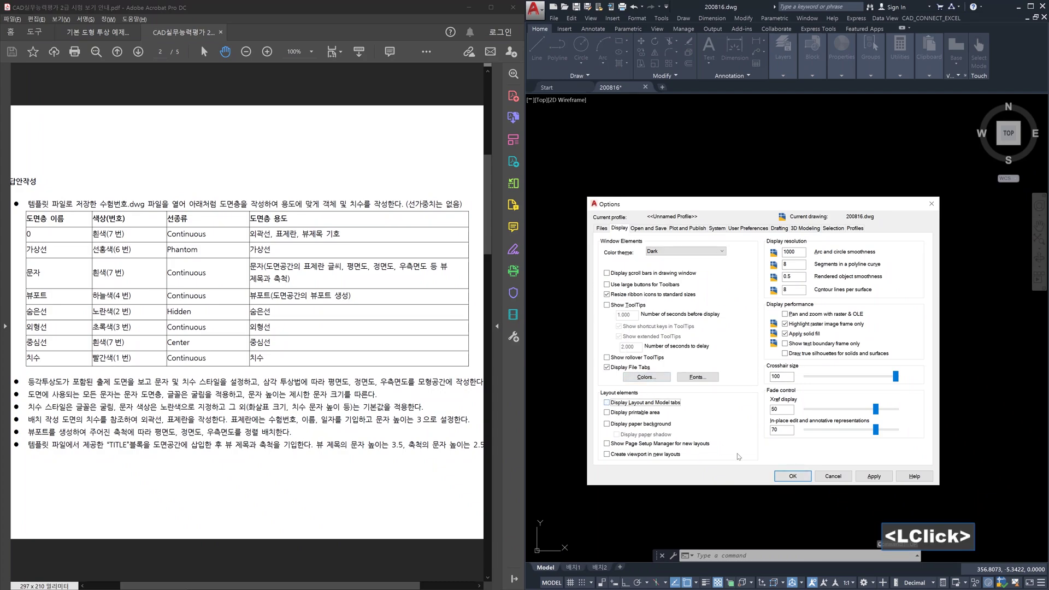
pyautogui.click(792, 476)
pyautogui.hotkey('ctrl', 'q')
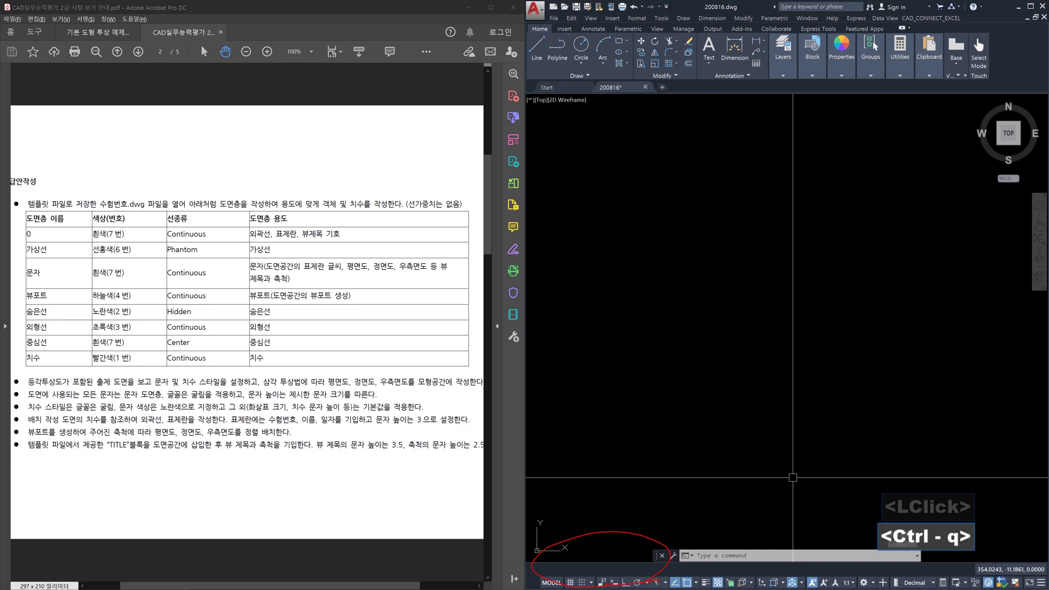
pyautogui.press('Escape')
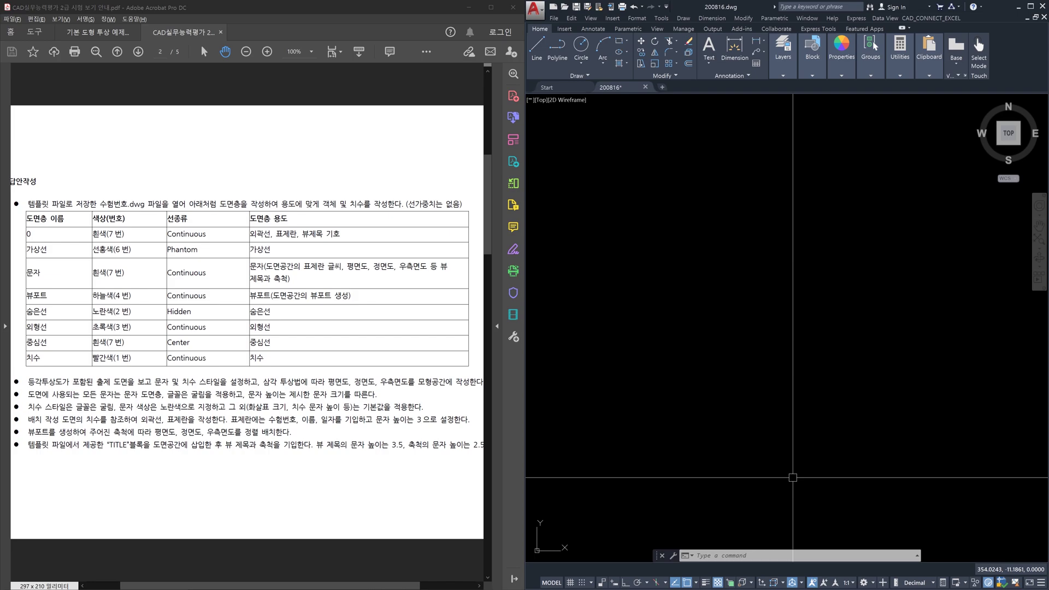
# Enable Display Layout and Model tabs in the Options and accept the setting.
pyautogui.write('op')
pyautogui.press('Return')
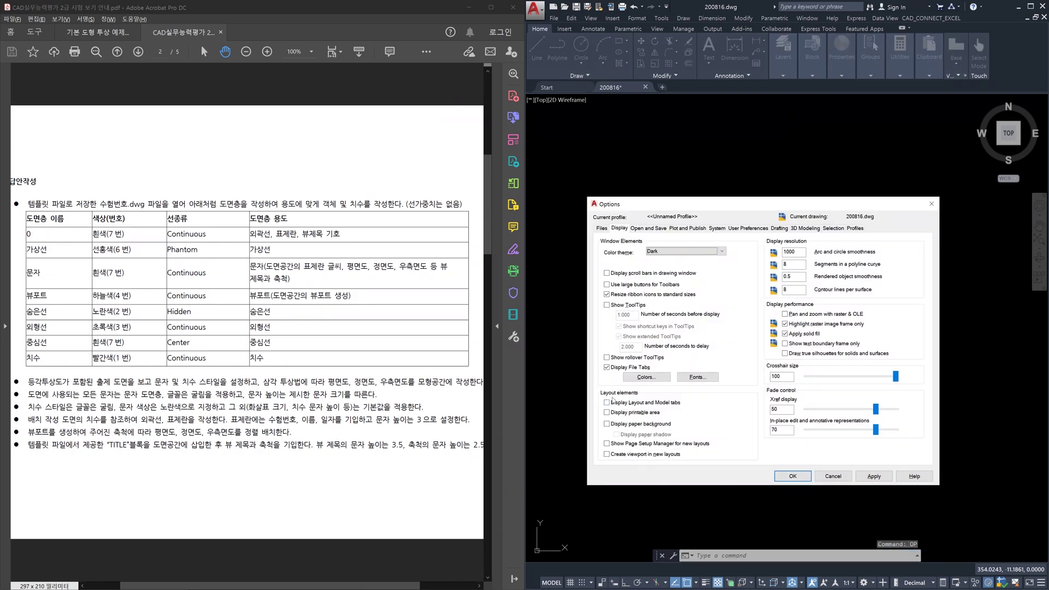
pyautogui.click(607, 404)
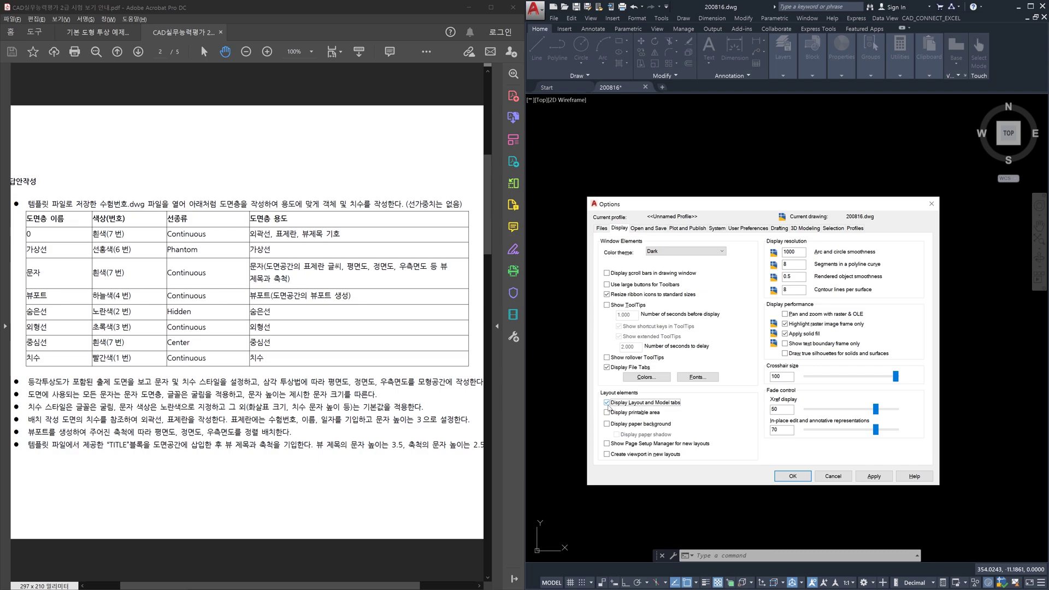
pyautogui.click(800, 476)
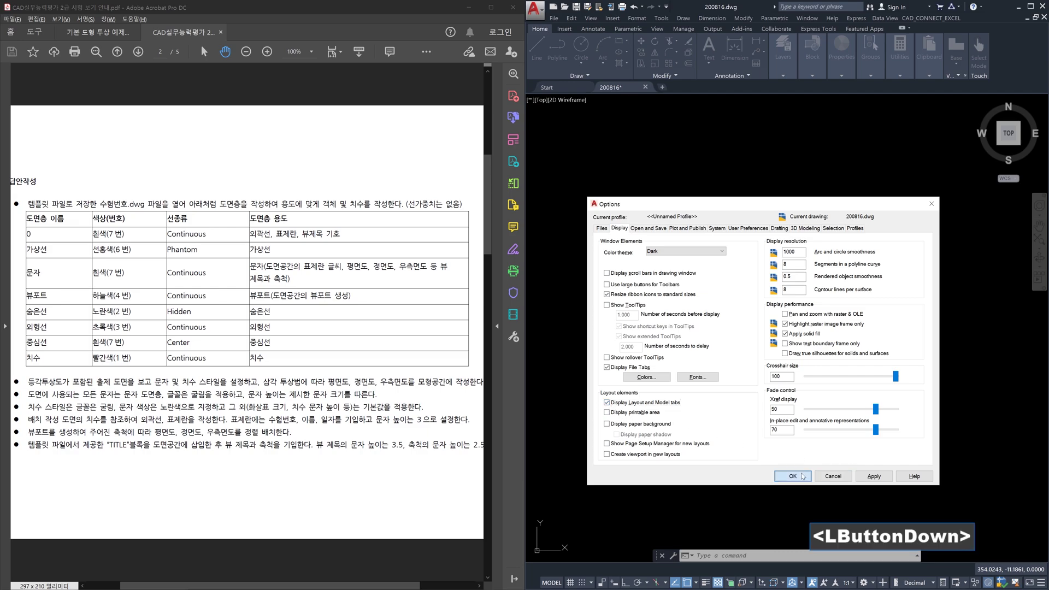
pyautogui.moveTo(605, 570)
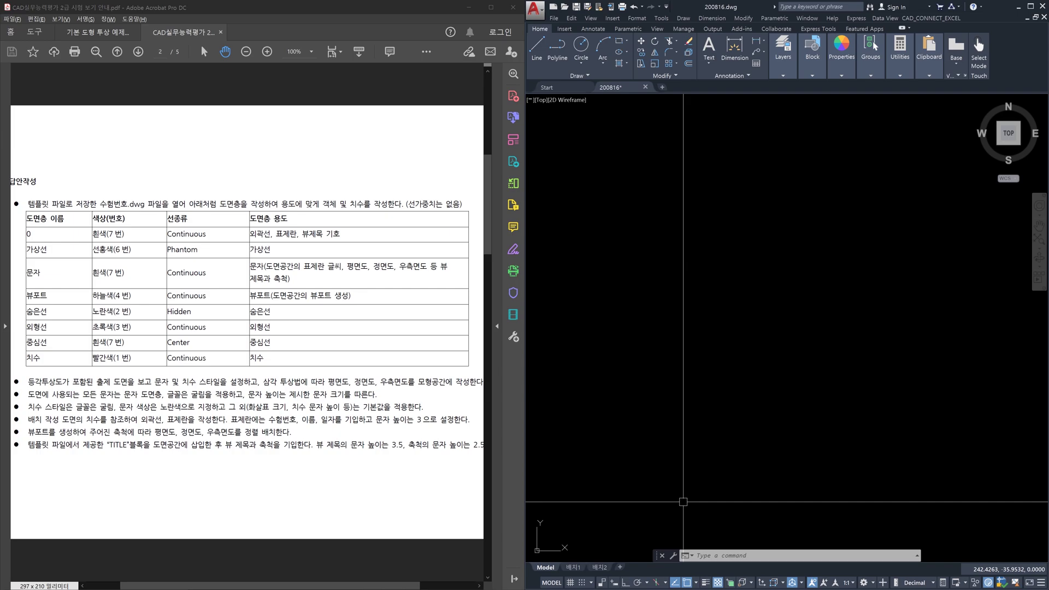
# In the Open and Save options, set the automatic save interval to 5 minutes and return to the Display settings.
pyautogui.write('op')
pyautogui.press('Return')
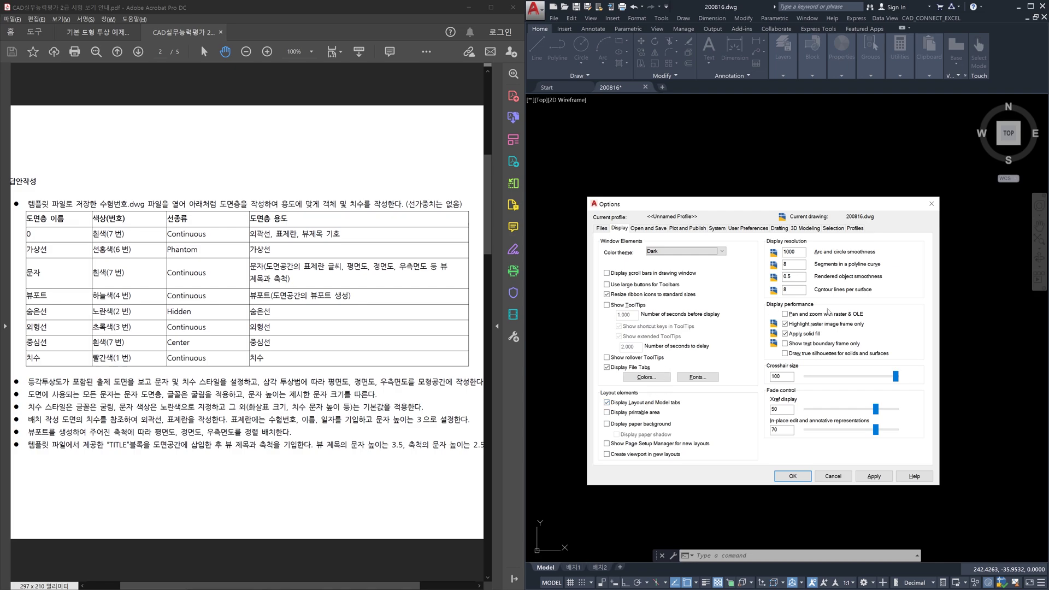
pyautogui.click(648, 230)
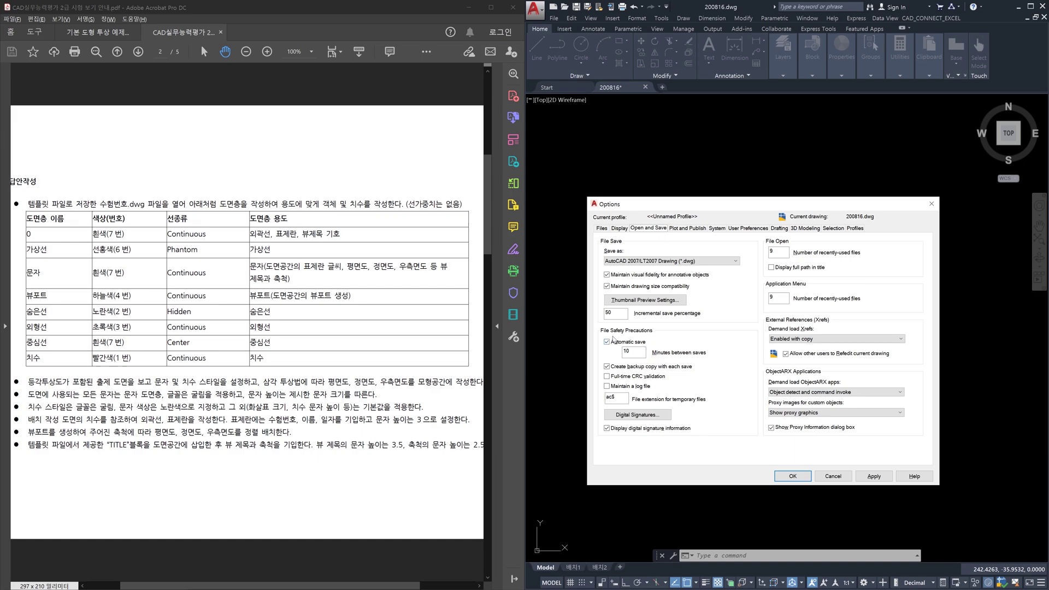
pyautogui.moveTo(632, 351); pyautogui.dragTo(613, 361)
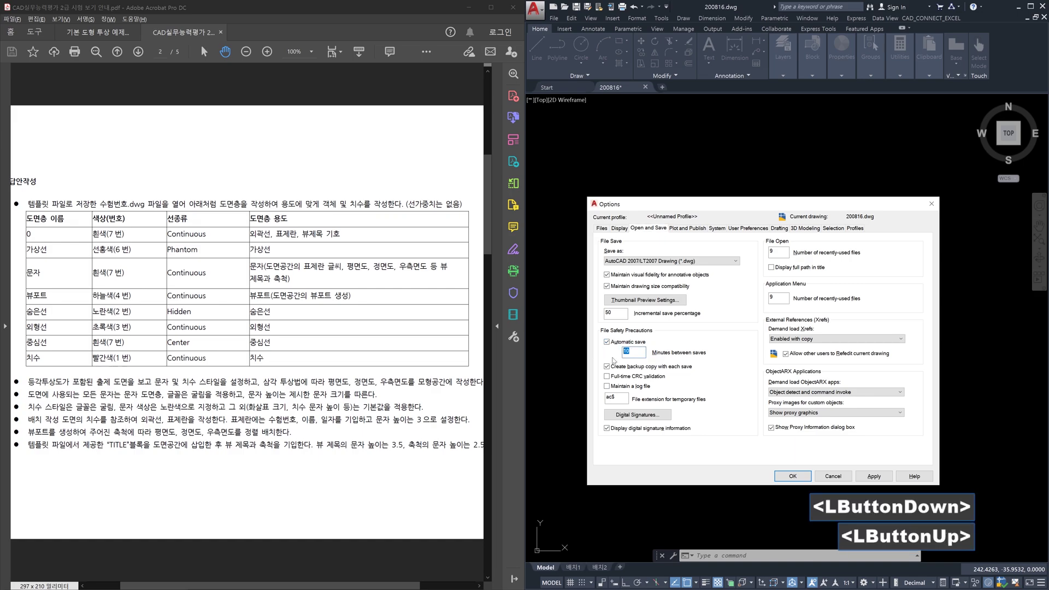
pyautogui.write('5')
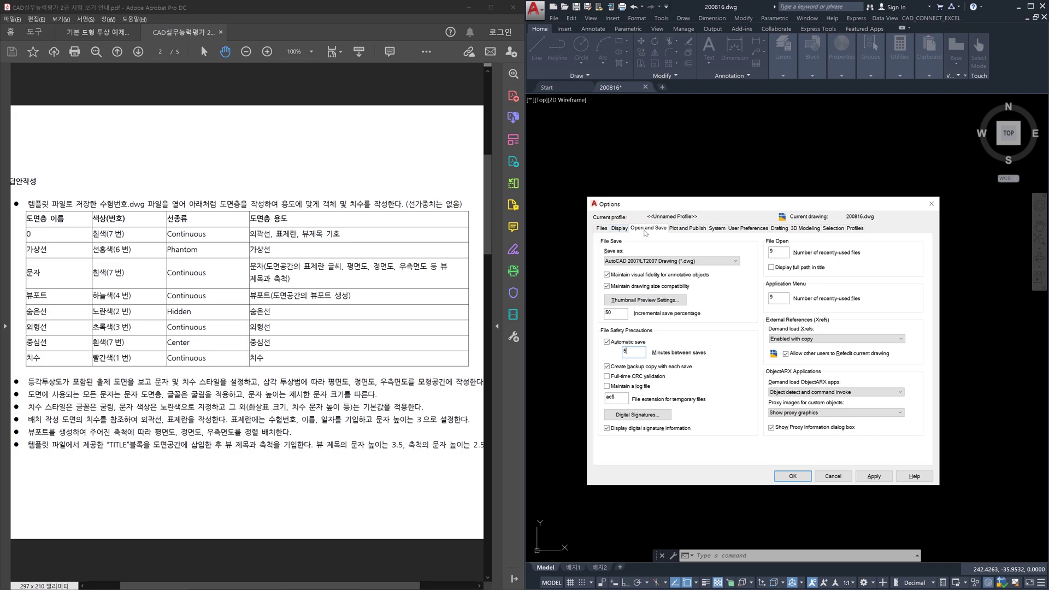
pyautogui.click(611, 231)
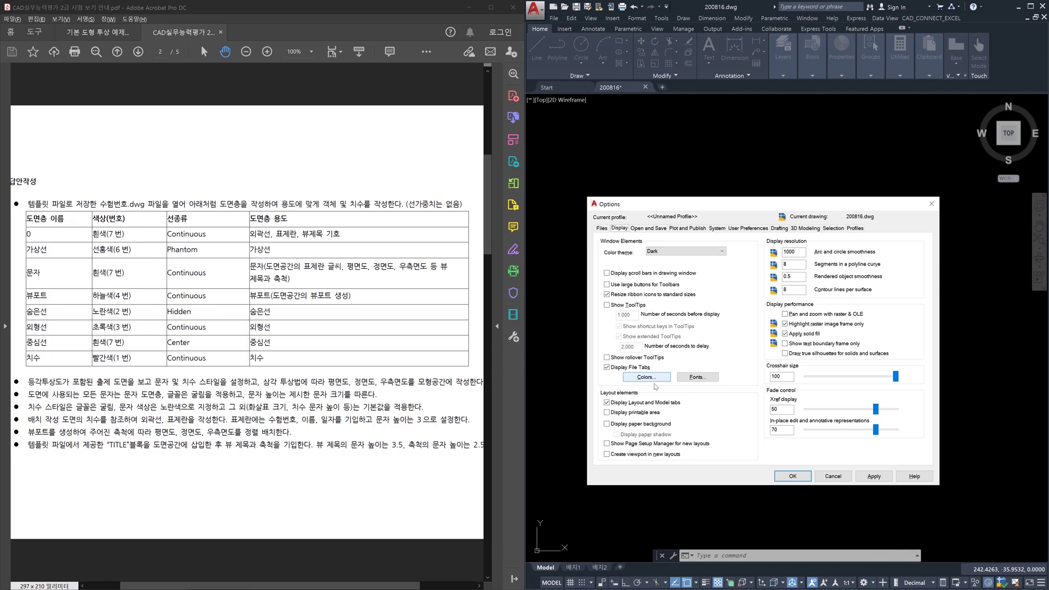
# Check the automatic save interval in the Open and Save options and accept the Options settings.
pyautogui.click(650, 228)
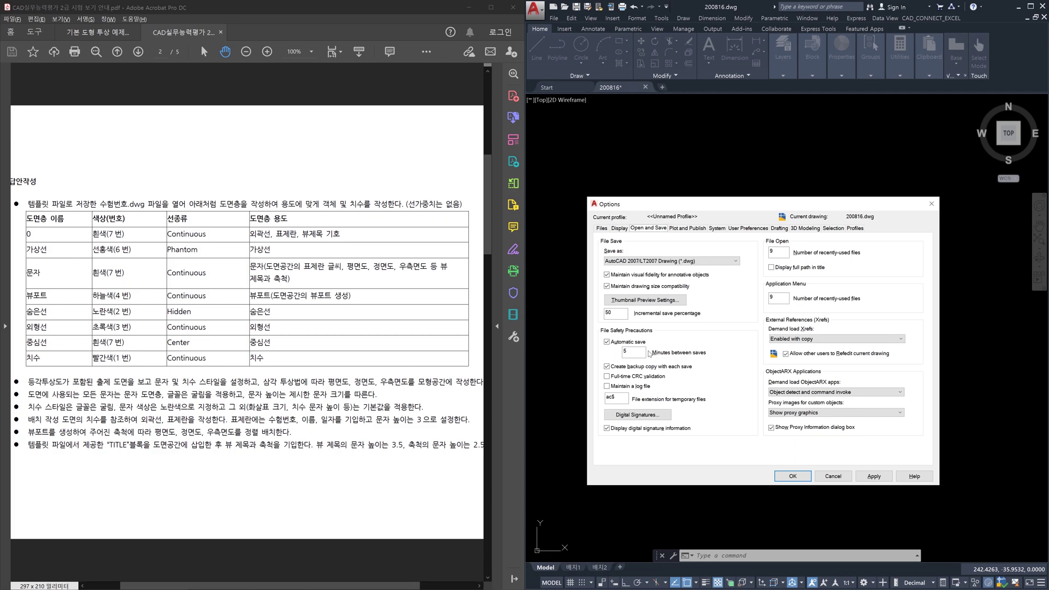
pyautogui.click(793, 476)
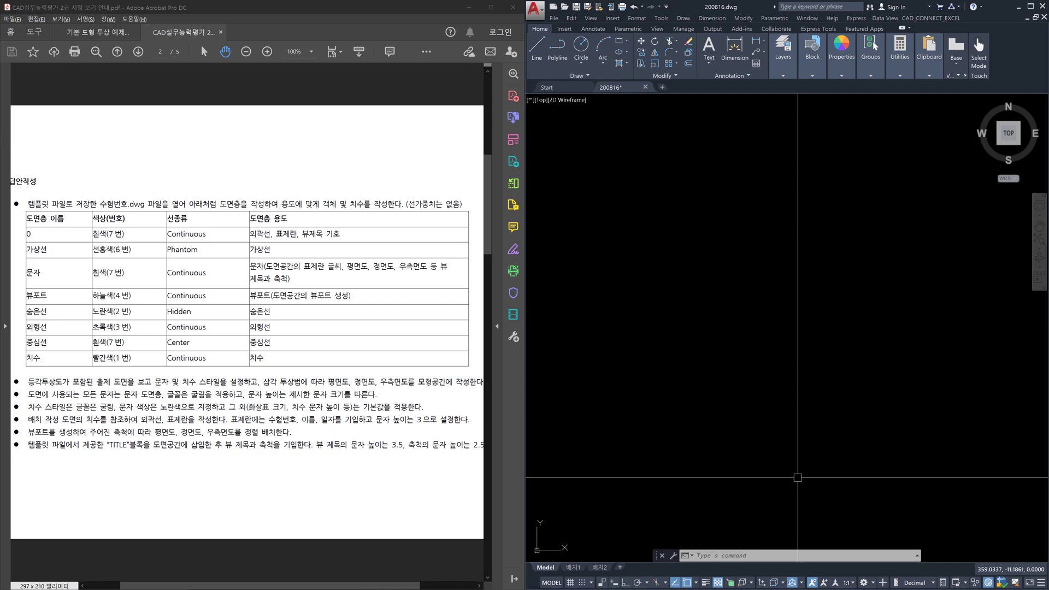
# Open the Layer Properties Manager in the drawing and move it to the middle of the drawing area.
pyautogui.moveTo(149, 285); pyautogui.dragTo(178, 285)
pyautogui.moveTo(241, 311); pyautogui.dragTo(230, 311)
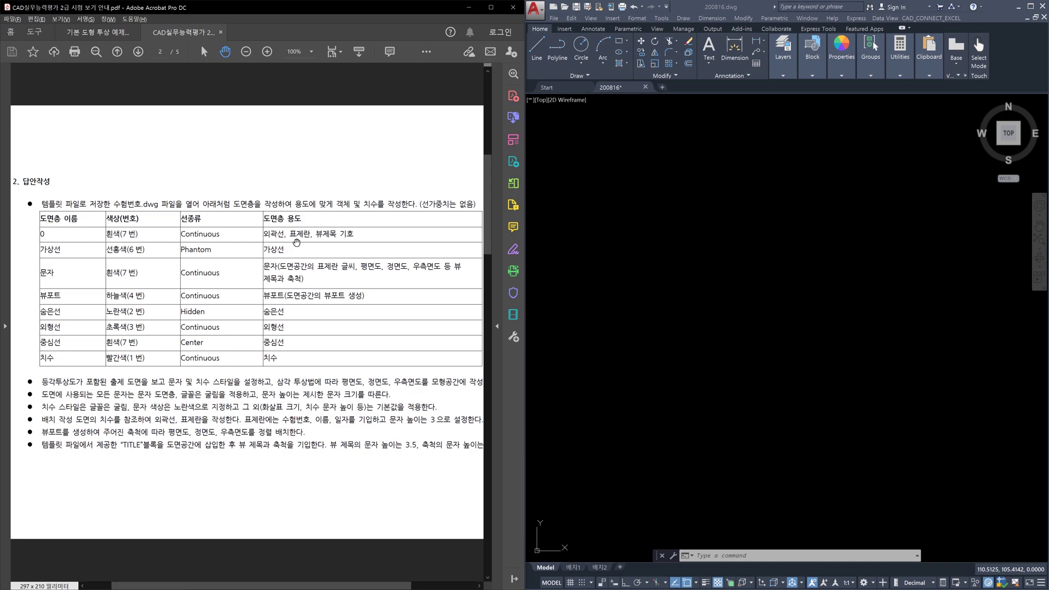
pyautogui.click(710, 307)
pyautogui.write('la')
pyautogui.press('Return')
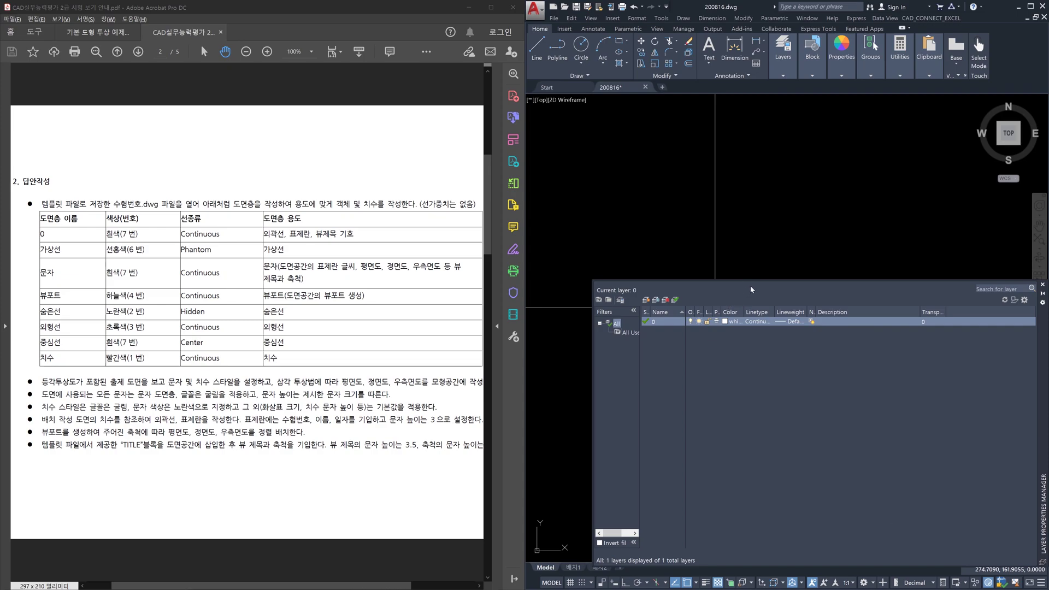
pyautogui.moveTo(1041, 370); pyautogui.dragTo(979, 300)
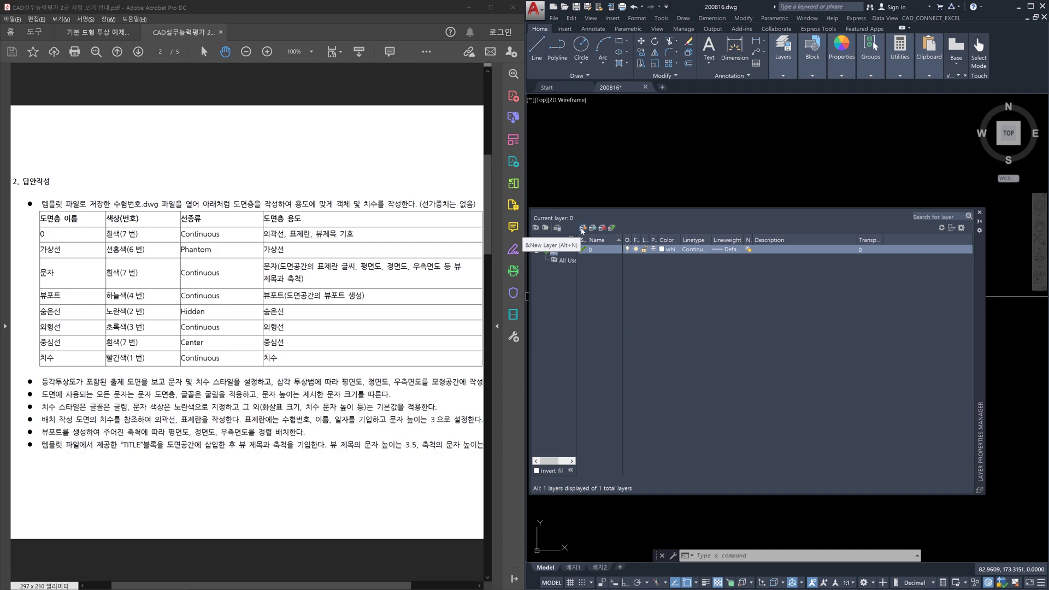
# Create a new layer based on layer 0 and name it 가상선.
pyautogui.click(600, 251)
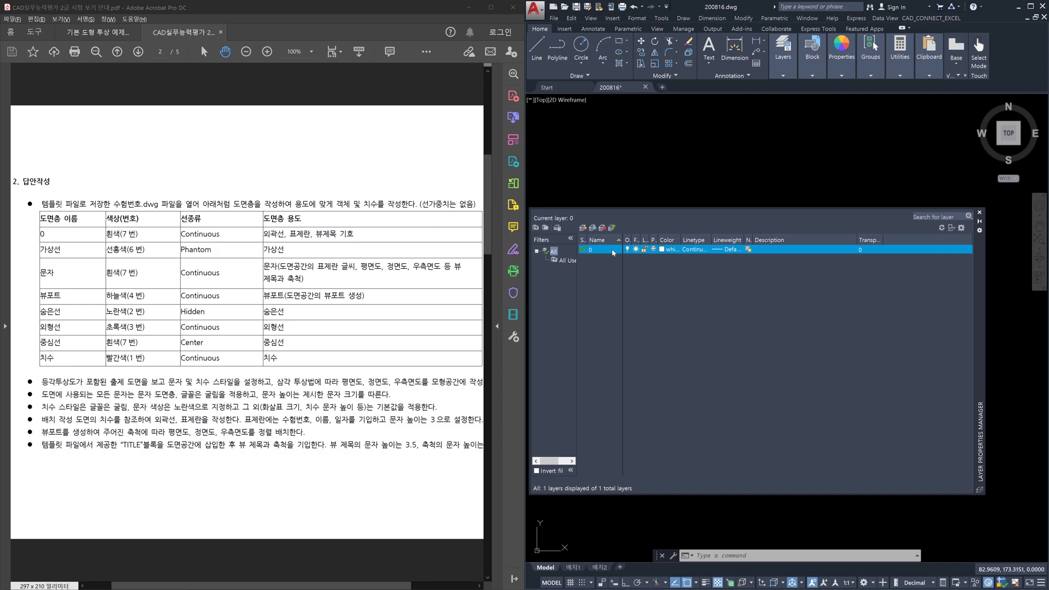
pyautogui.click(618, 252)
pyautogui.press('Return')
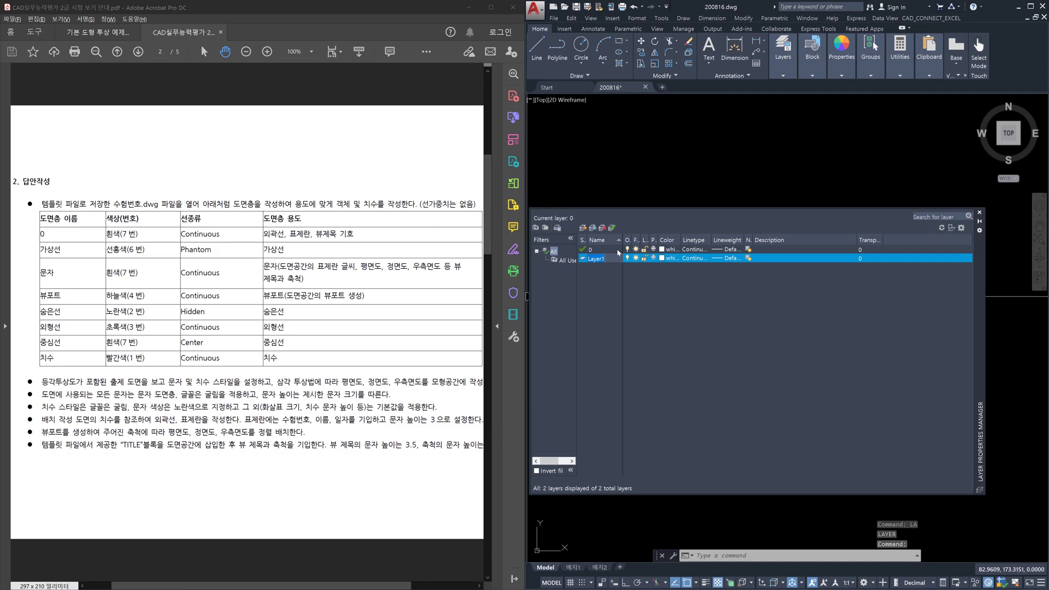
pyautogui.press('Hangul')
pyautogui.write('가상선')
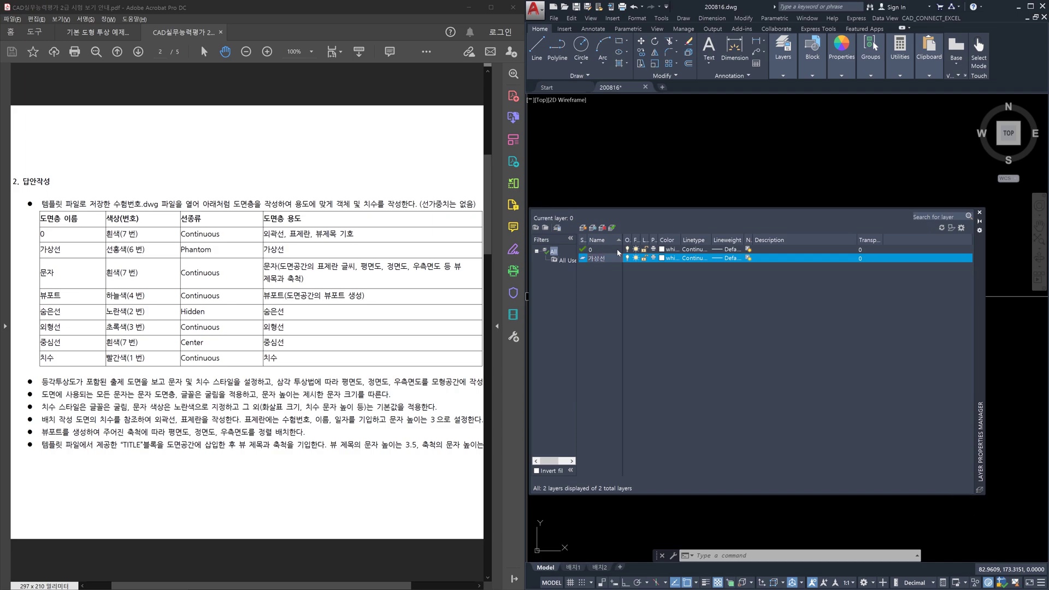
pyautogui.press('Return')
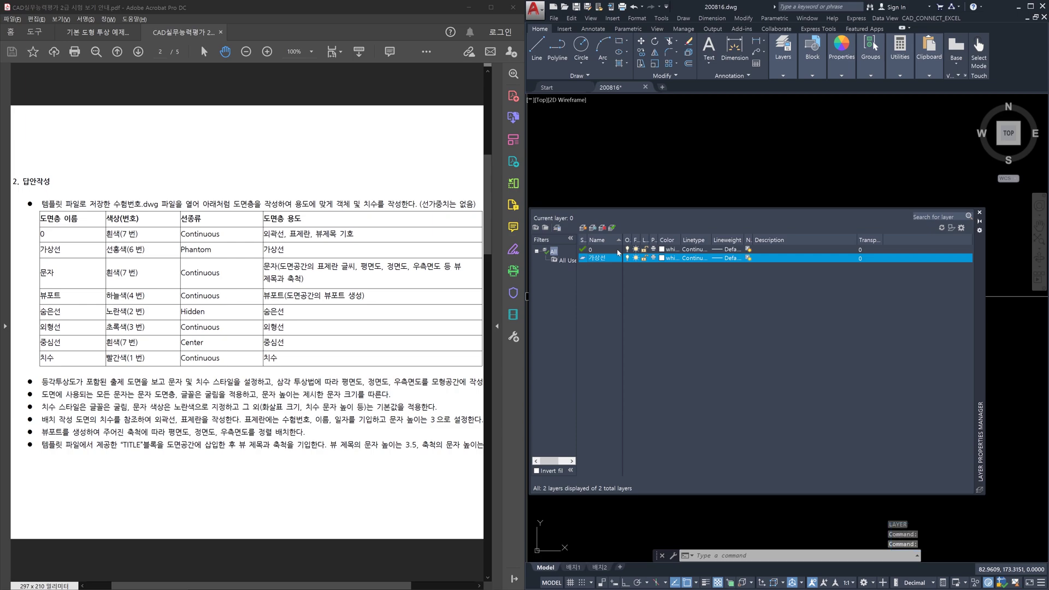
# Add two more layers below 가상선, named 문자 and 뷰포트.
pyautogui.press('Return')
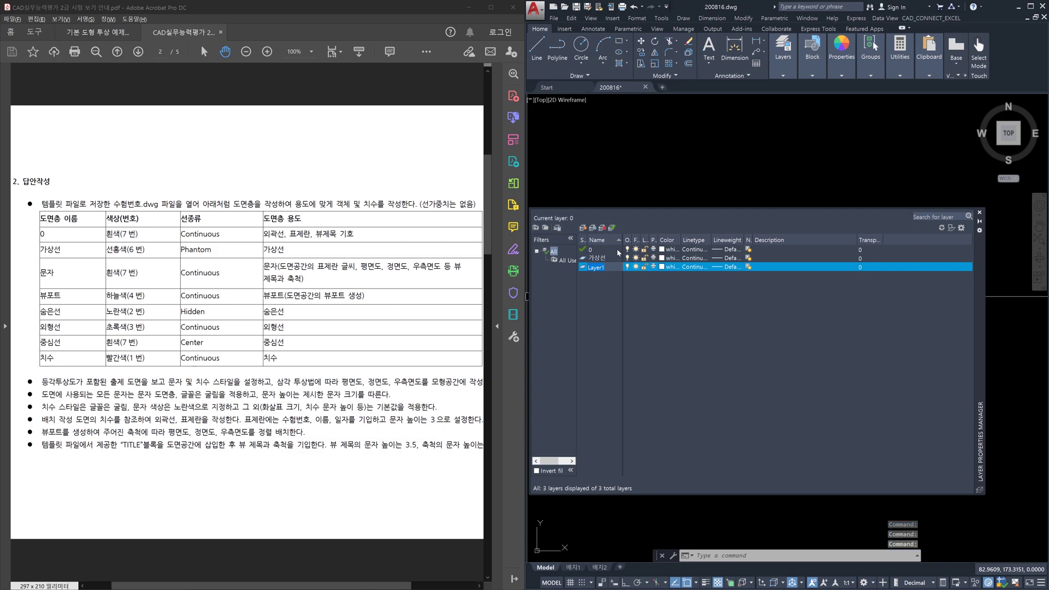
pyautogui.write('문자')
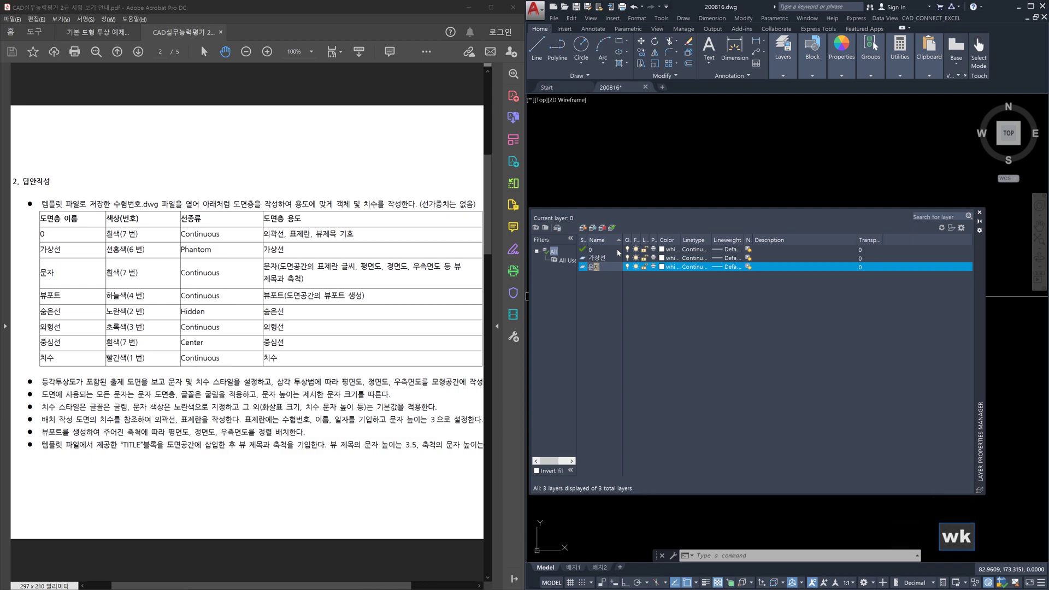
pyautogui.press('Return')
pyautogui.press('Return')
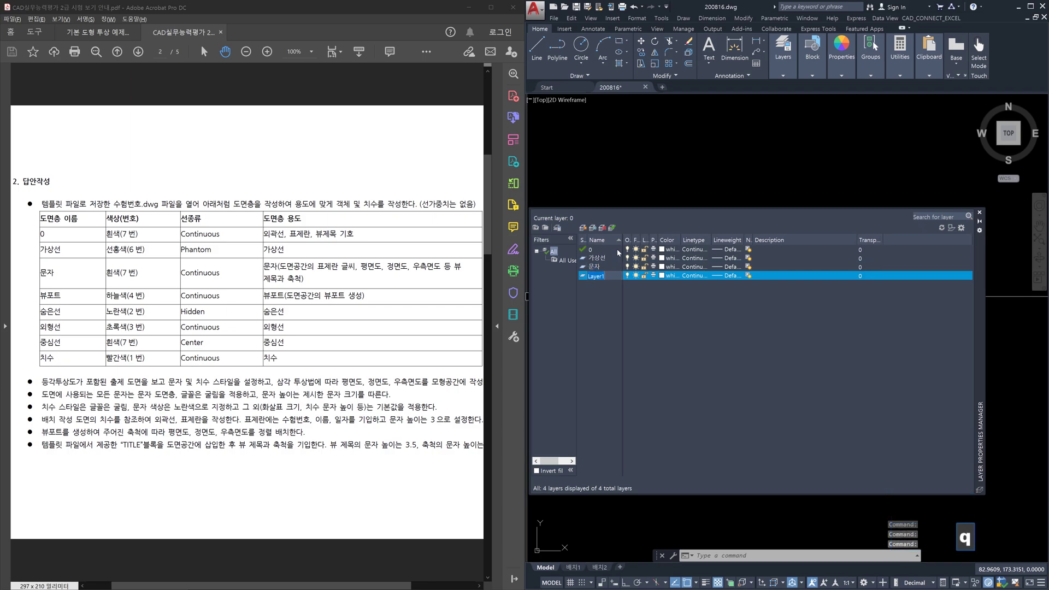
pyautogui.write('뷰포')
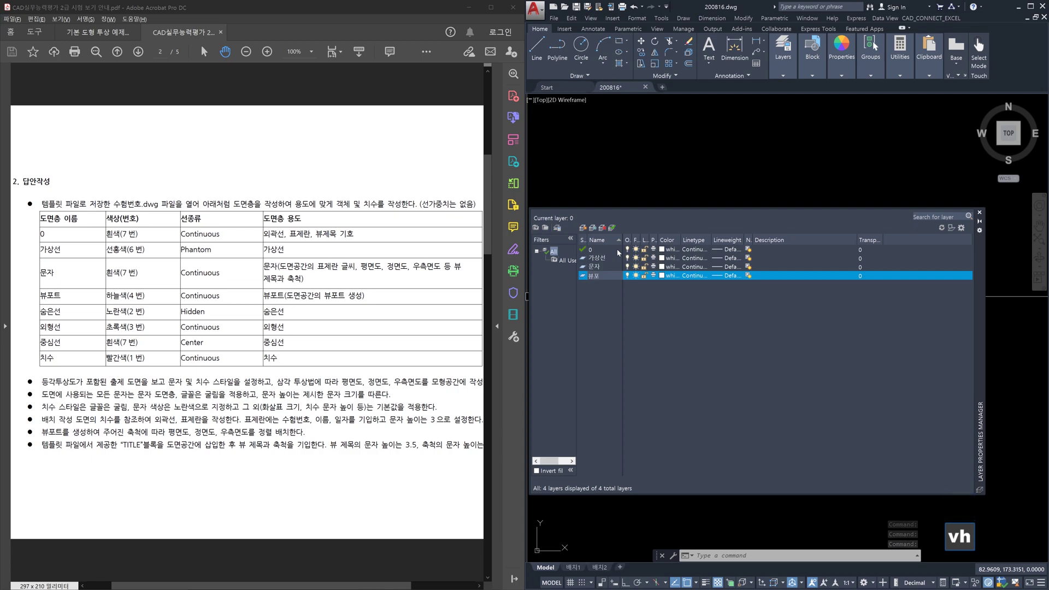
pyautogui.write('트')
pyautogui.press('Return')
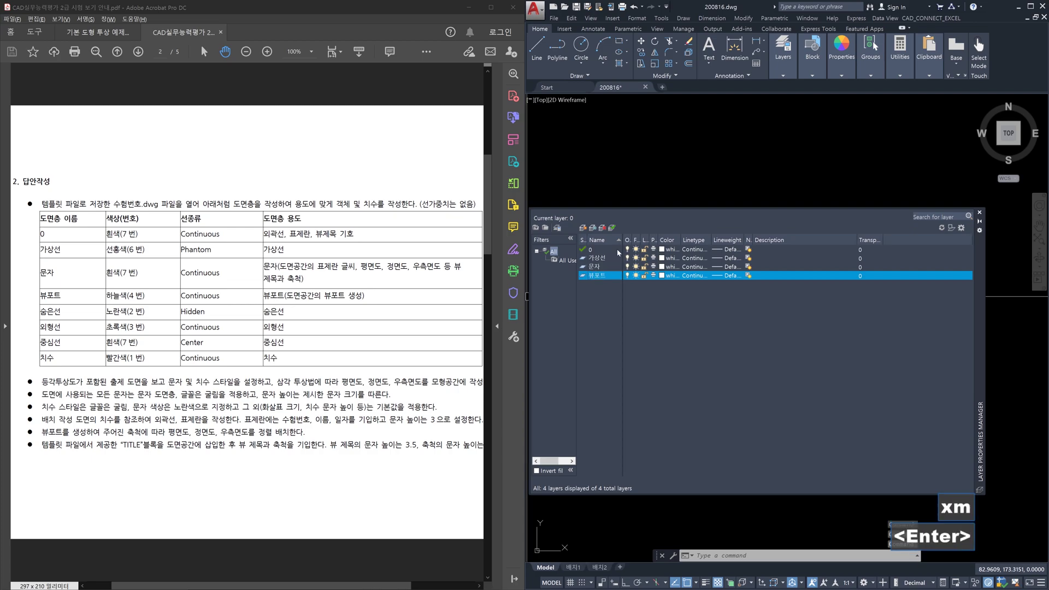
# Add the layers 숨은선 and 외형선 below 뷰포트.
pyautogui.press('Return')
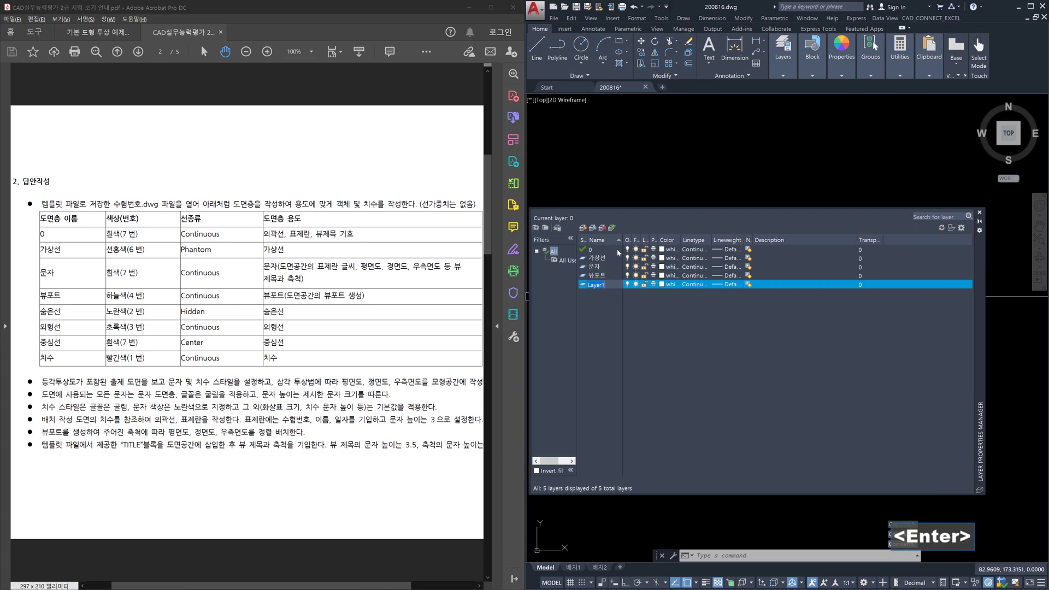
pyautogui.write('숨은서')
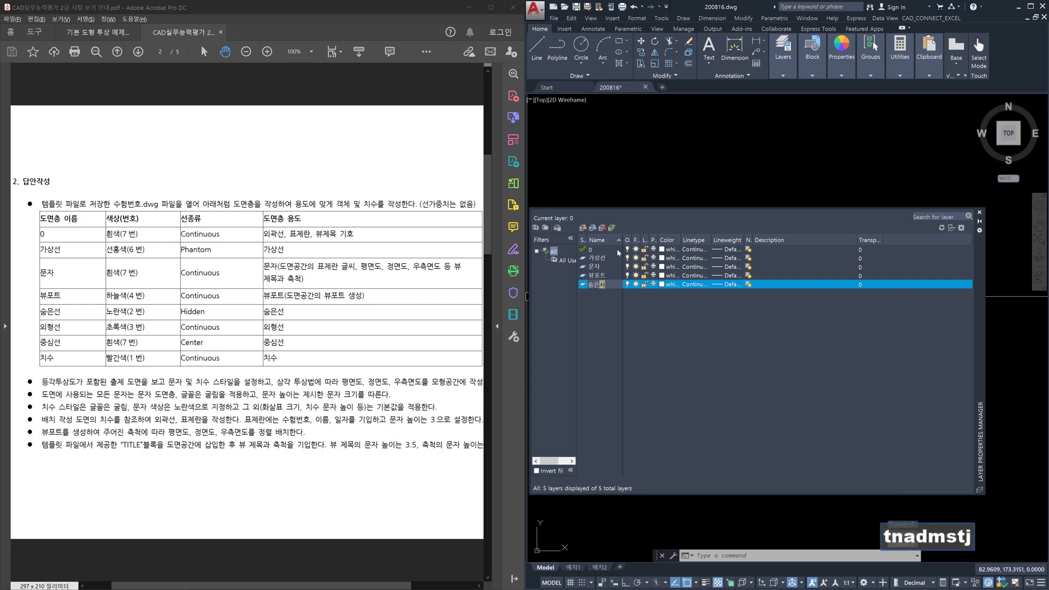
pyautogui.write('ㄴ')
pyautogui.press('Return')
pyautogui.press('Return')
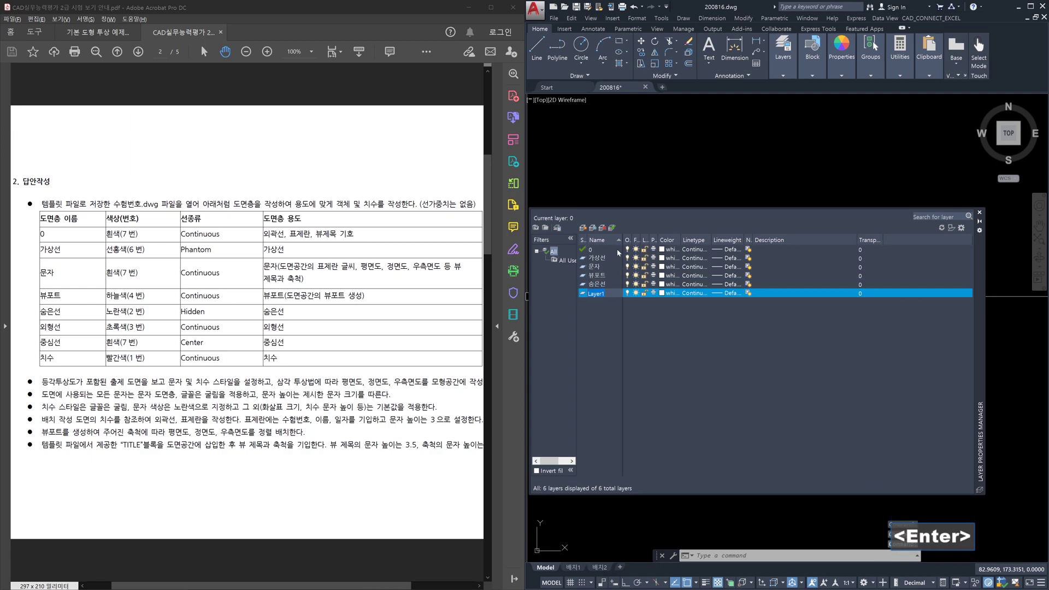
pyautogui.write('외형')
pyautogui.write('선')
pyautogui.press('Return')
# Add the layers 중심선 and 치수 to complete the exam's layer list.
pyautogui.press('Return')
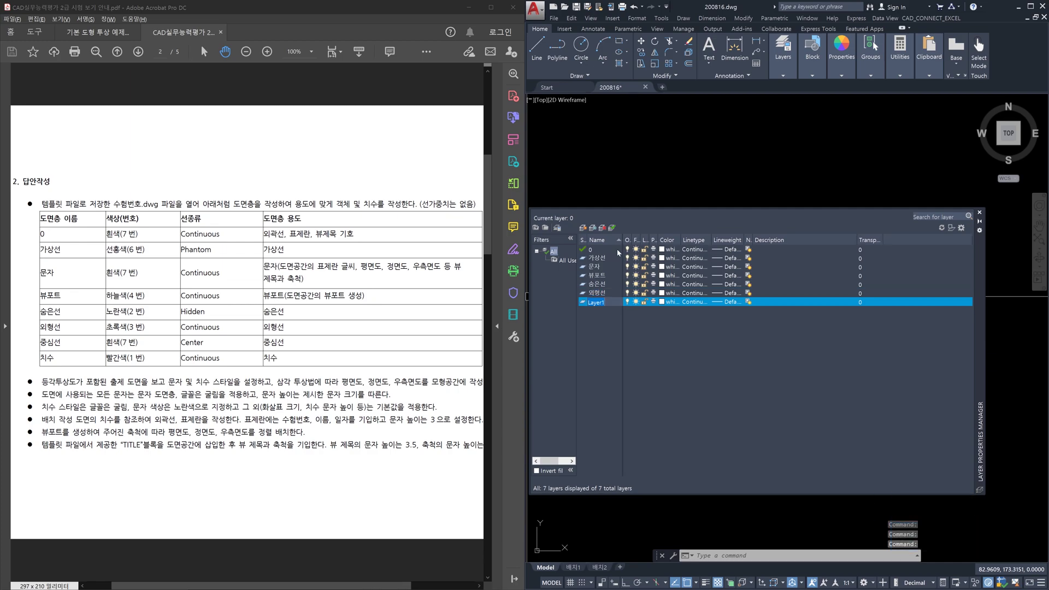
pyautogui.write('중심')
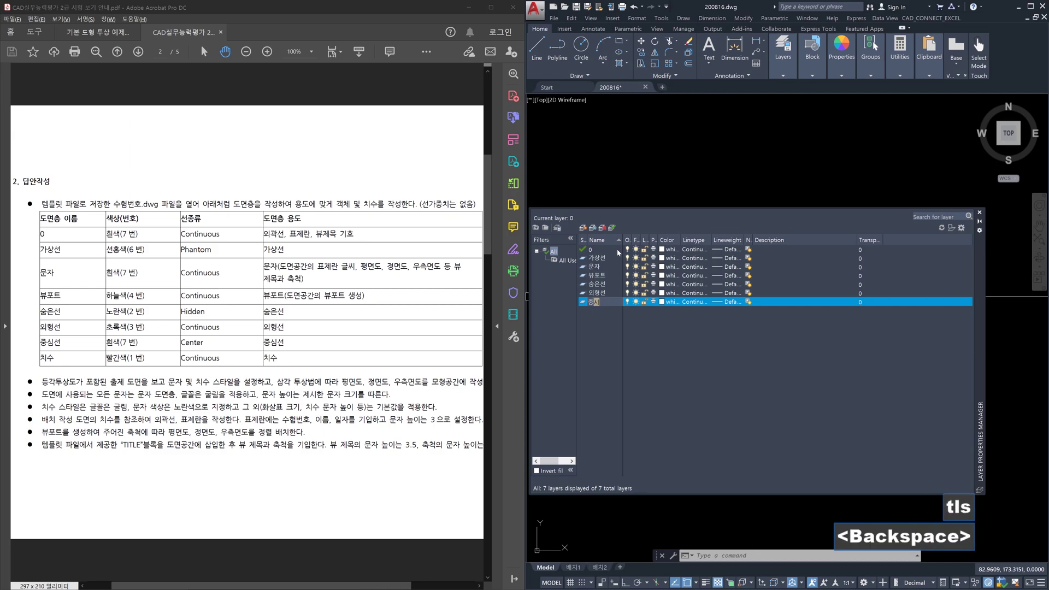
pyautogui.write('선')
pyautogui.press('Return')
pyautogui.press('Return')
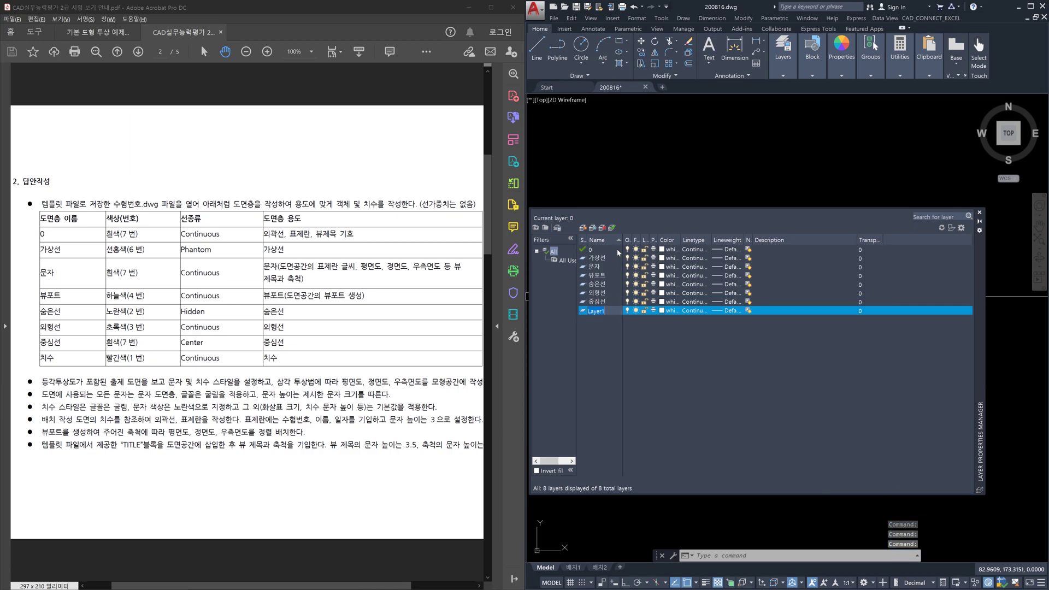
pyautogui.press('BackSpace')
pyautogui.write('칫')
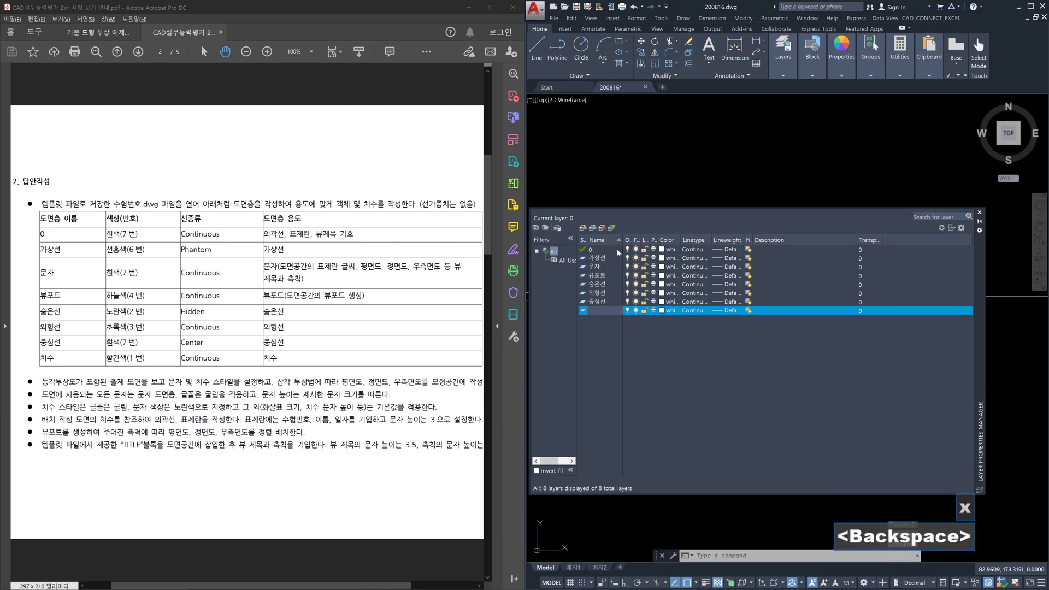
pyautogui.write('수')
pyautogui.press('Return')
pyautogui.press('Return')
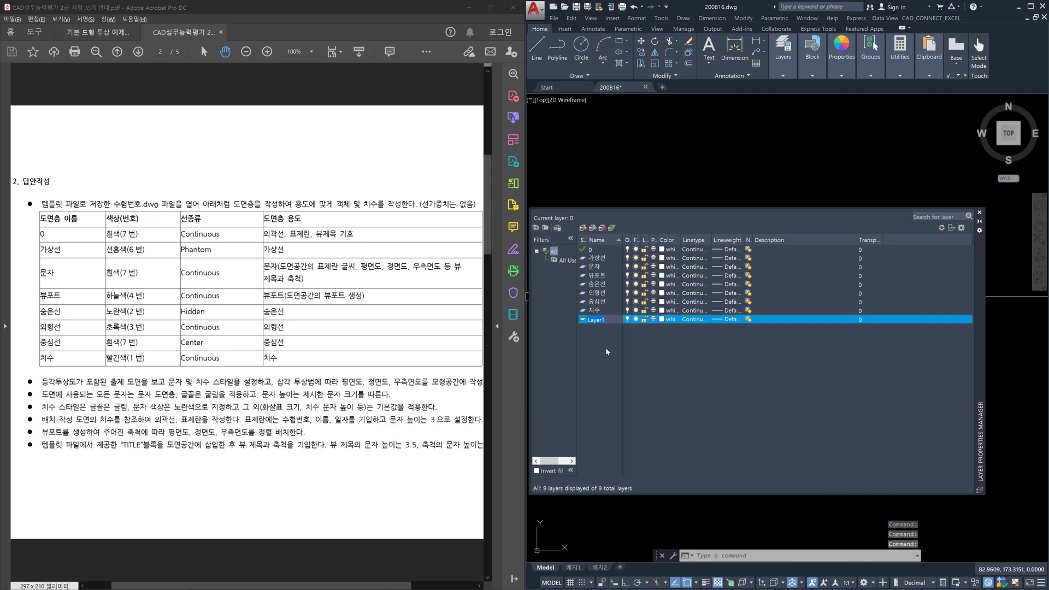
# Delete the surplus layer Layer1 below 치수 and select the 치수 layer.
pyautogui.click(591, 320)
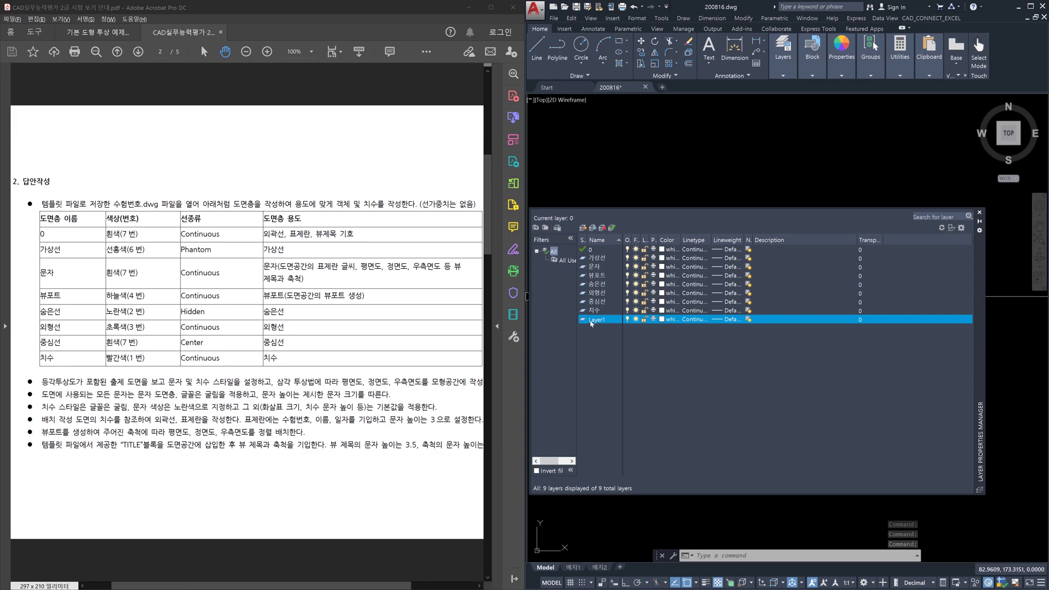
pyautogui.click(601, 227)
pyautogui.click(596, 311)
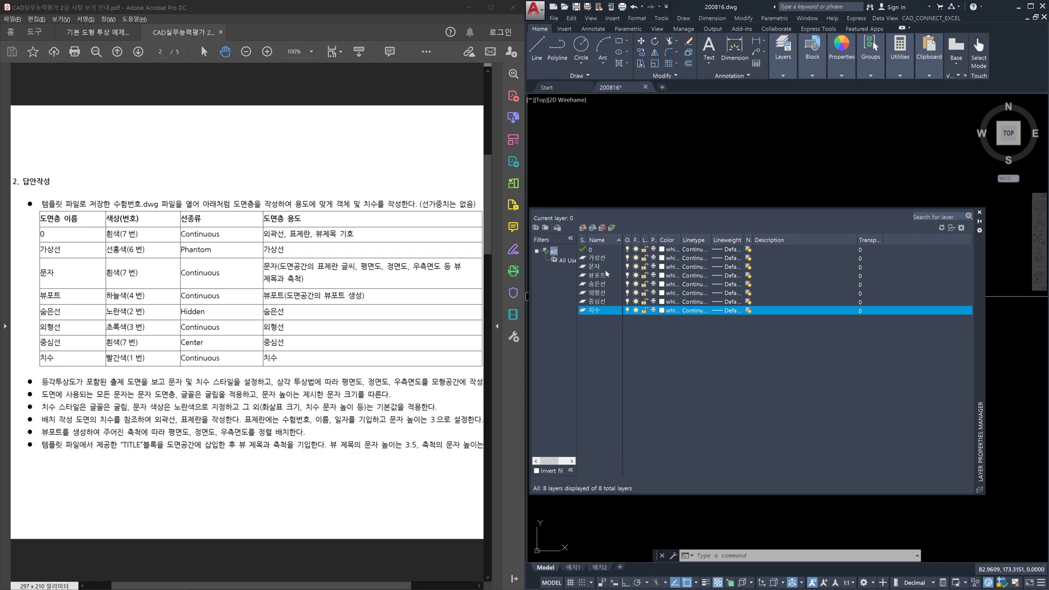
# Set the color of layer 가상선 to 6, and open the color choice of layer 문자 without changing it.
pyautogui.click(662, 259)
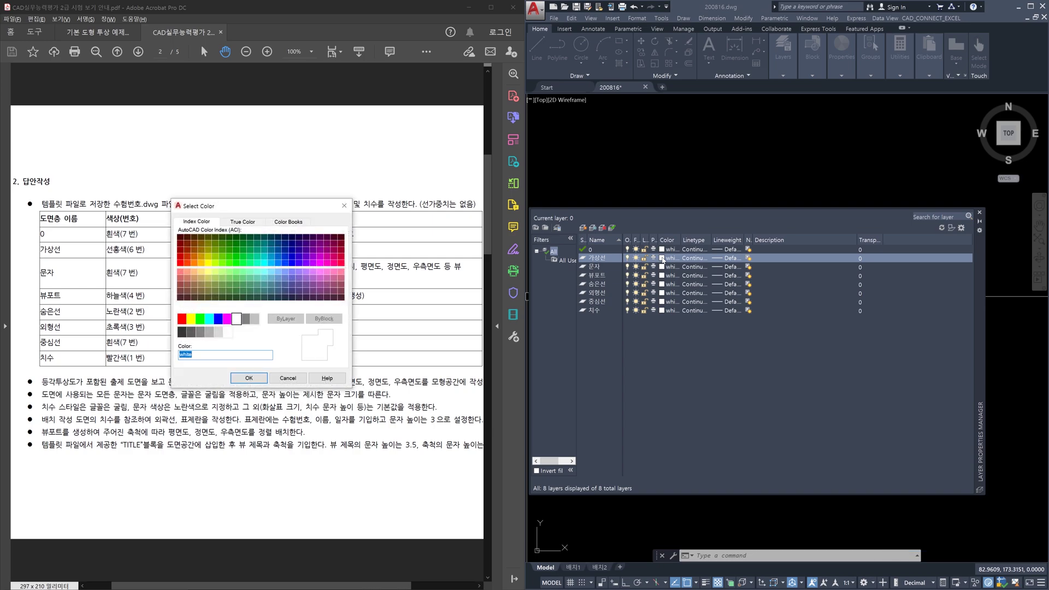
pyautogui.write('6')
pyautogui.press('Return')
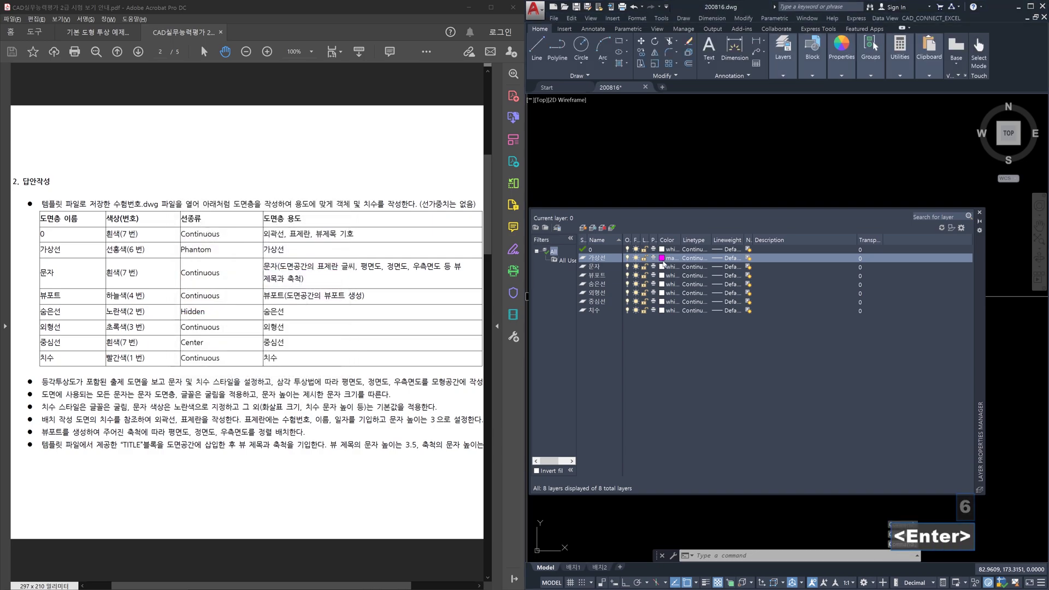
pyautogui.click(662, 267)
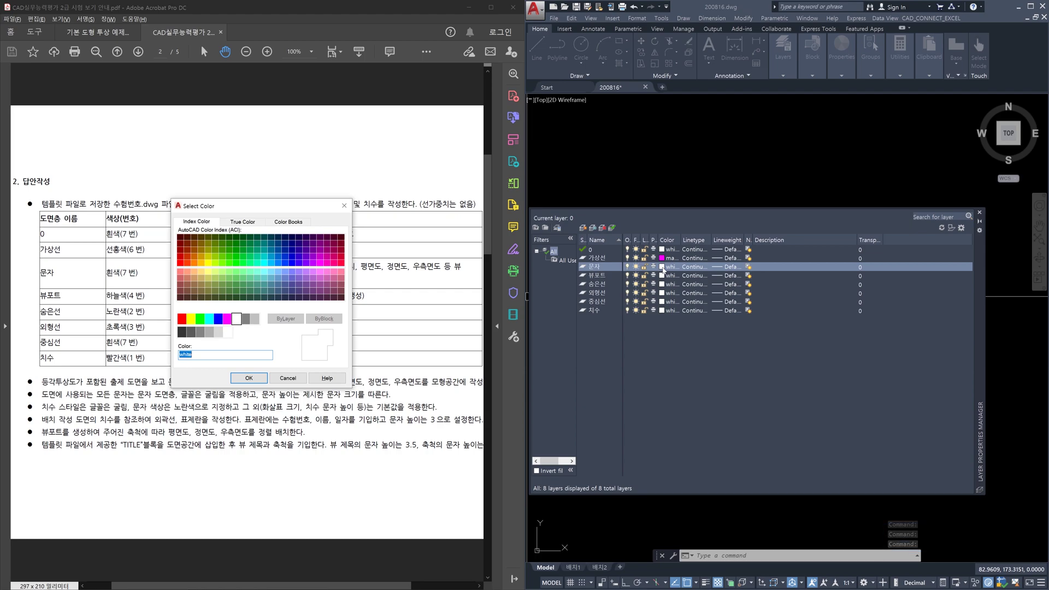
pyautogui.click(288, 378)
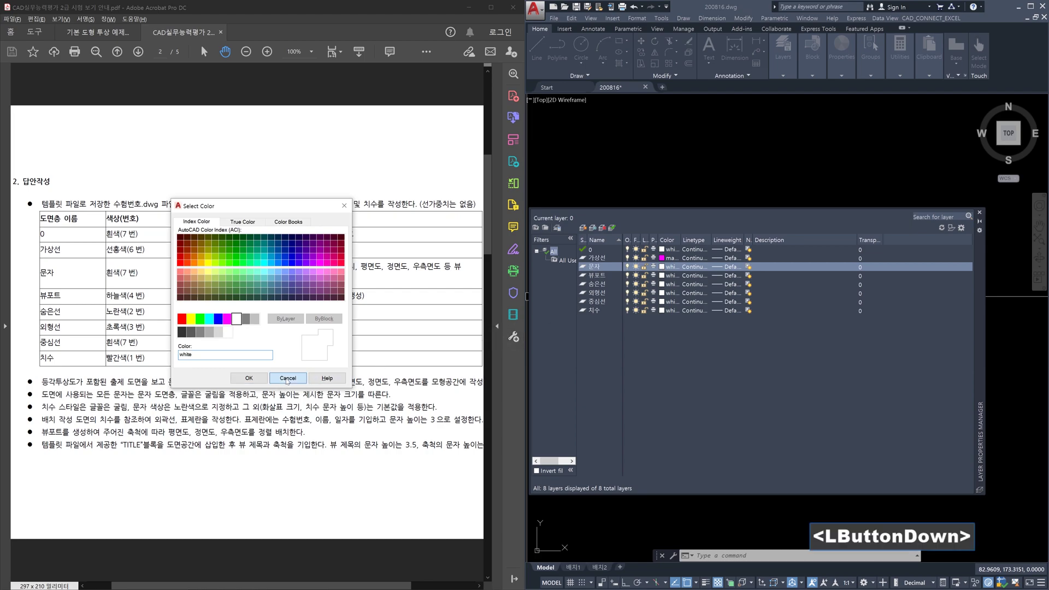
# Set the color of layer 뷰포트 to 4 and the color of layer 숨은선 to 2.
pyautogui.click(661, 276)
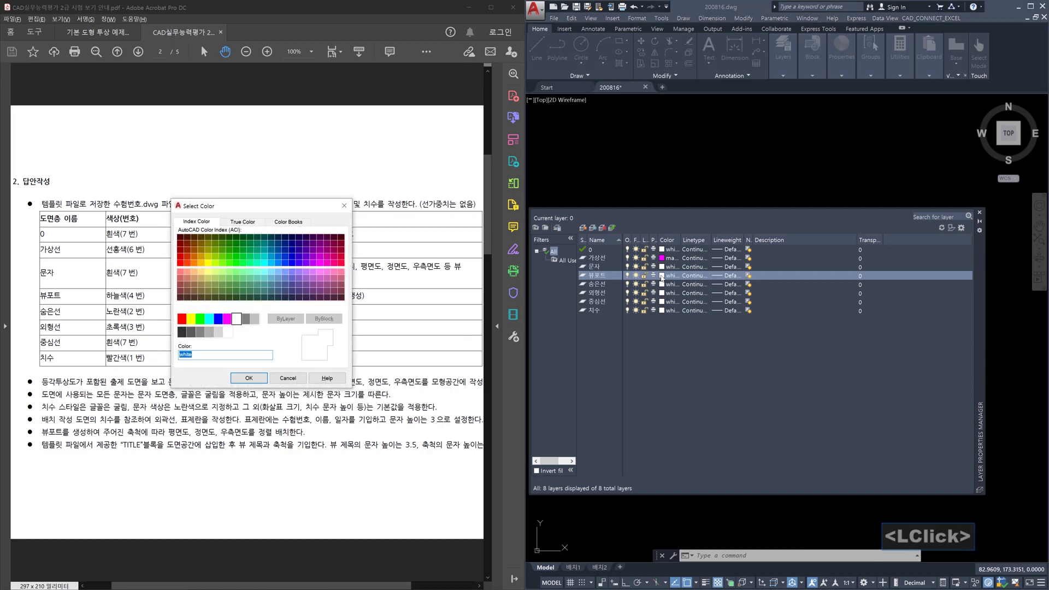
pyautogui.write('4')
pyautogui.press('Return')
pyautogui.click(662, 284)
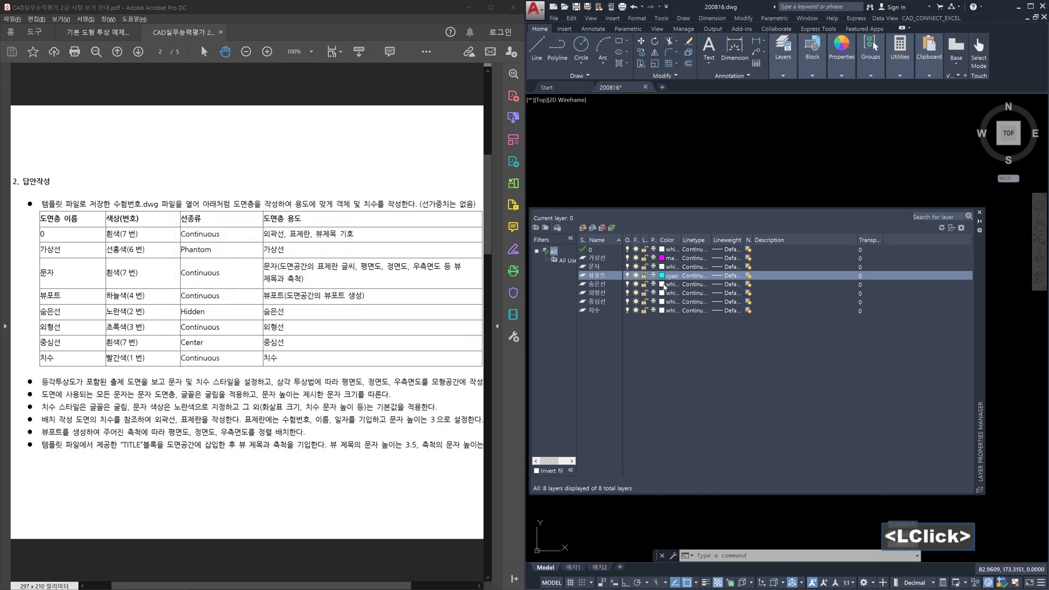
pyautogui.write('2')
pyautogui.press('Return')
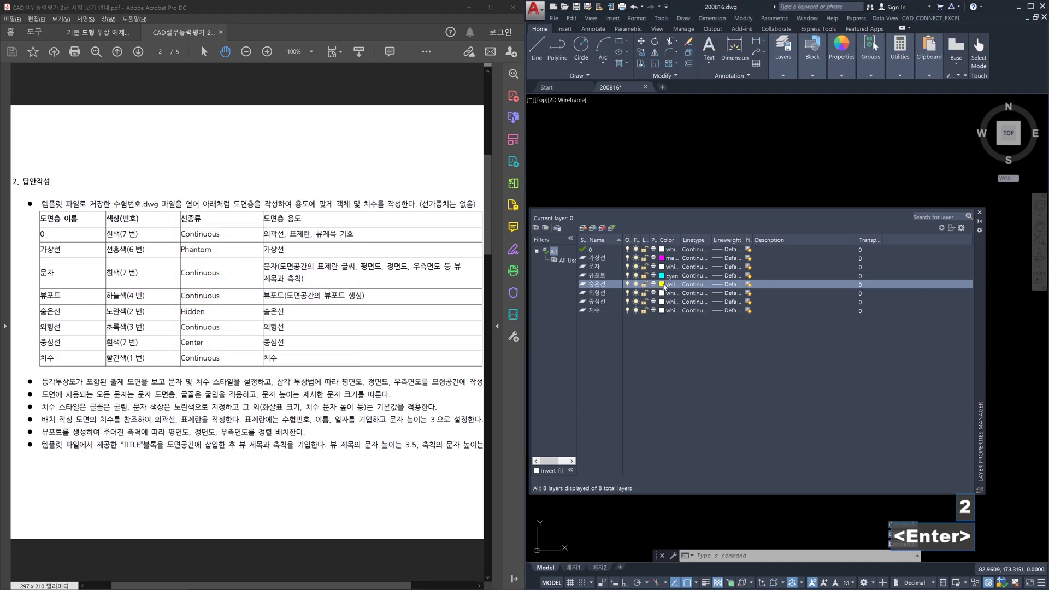
# Set the color of layer 외형선 to 4 and the color of layer 치수 to 1.
pyautogui.click(662, 293)
pyautogui.write('4')
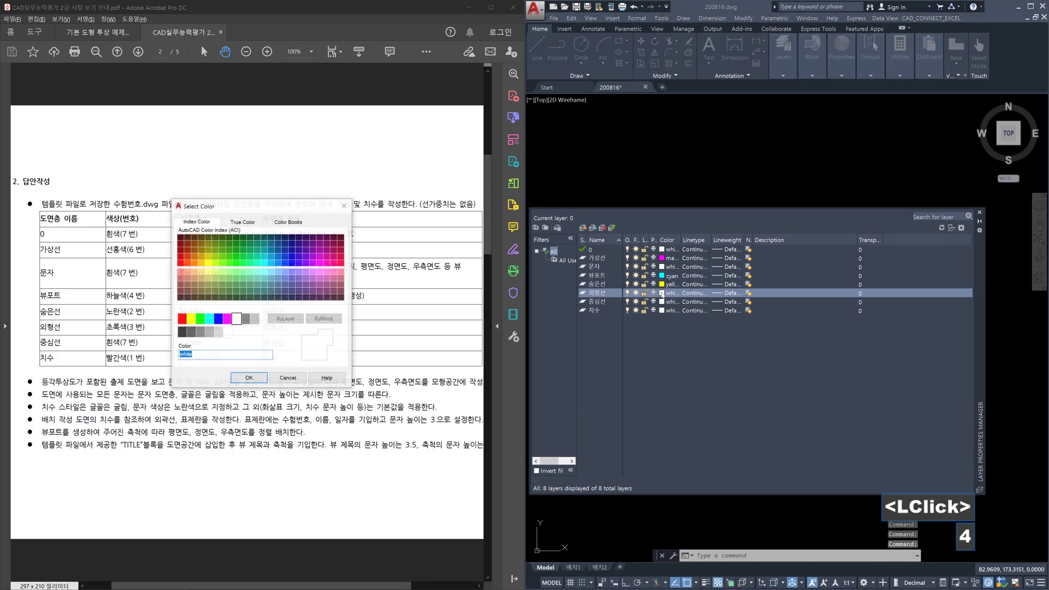
pyautogui.press('Return')
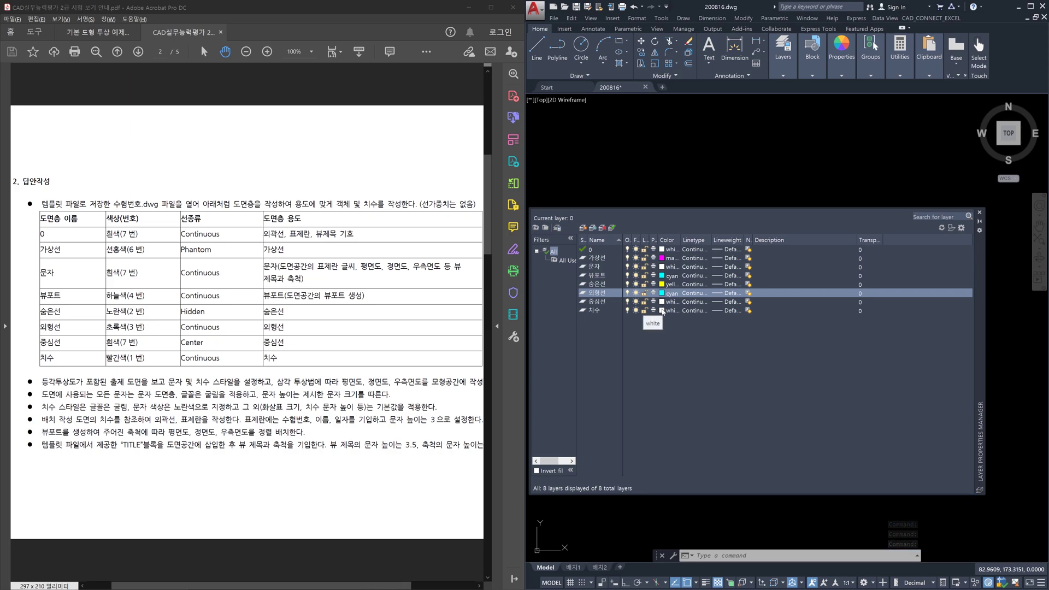
pyautogui.click(662, 311)
pyautogui.write('1')
pyautogui.press('Return')
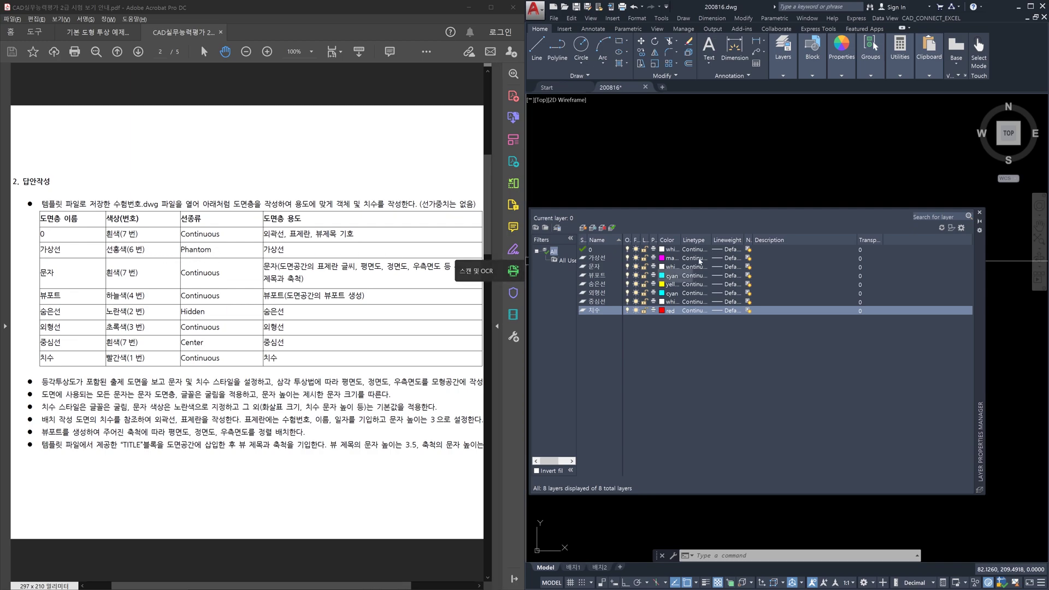
# From layer 가상선's linetype setting, load the linetypes CENTER, HIDDEN and PHANTOM from acadiso.lin.
pyautogui.click(694, 259)
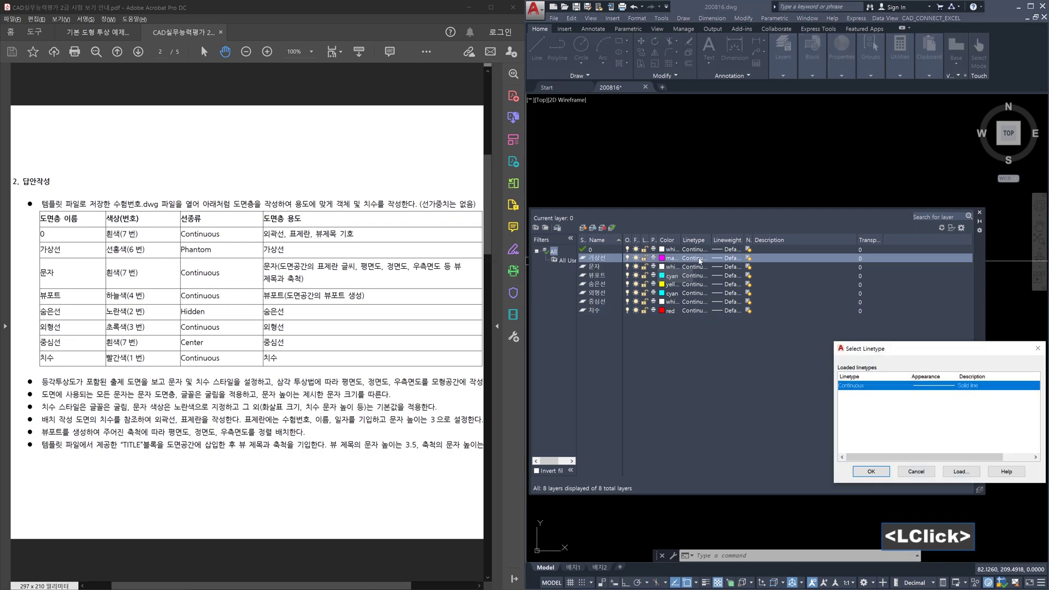
pyautogui.moveTo(920, 349); pyautogui.dragTo(655, 250)
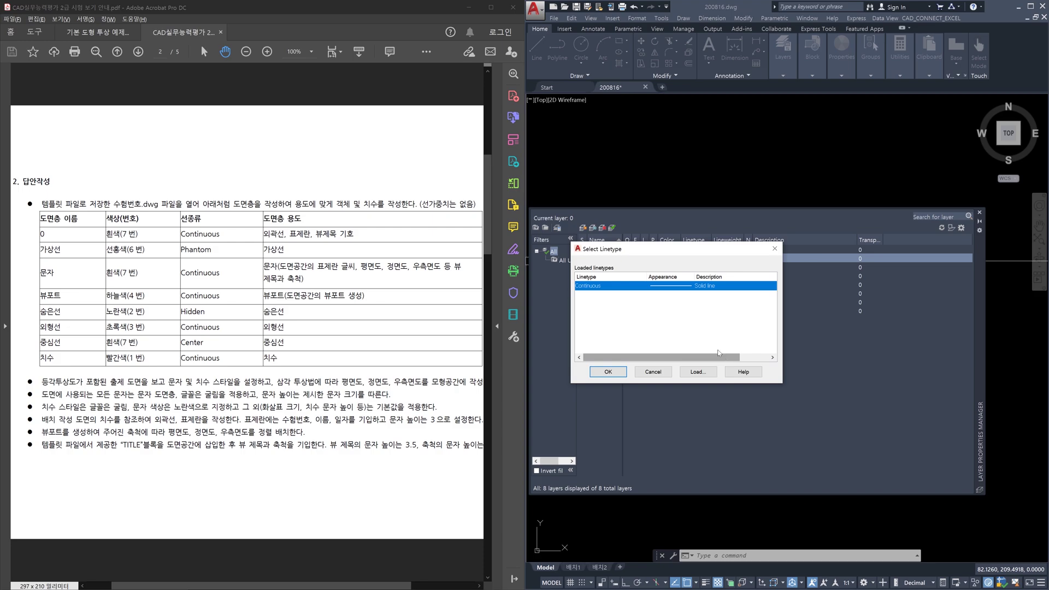
pyautogui.click(699, 373)
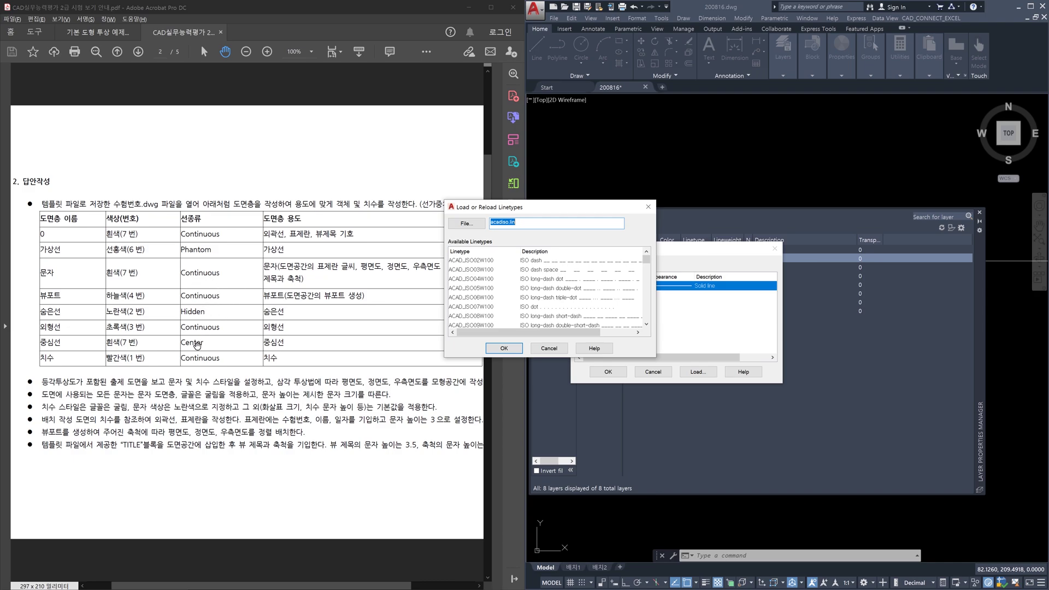
pyautogui.click(646, 325)
pyautogui.click(646, 324)
pyautogui.click(646, 326)
pyautogui.click(646, 326)
pyautogui.click(648, 316)
pyautogui.click(648, 316)
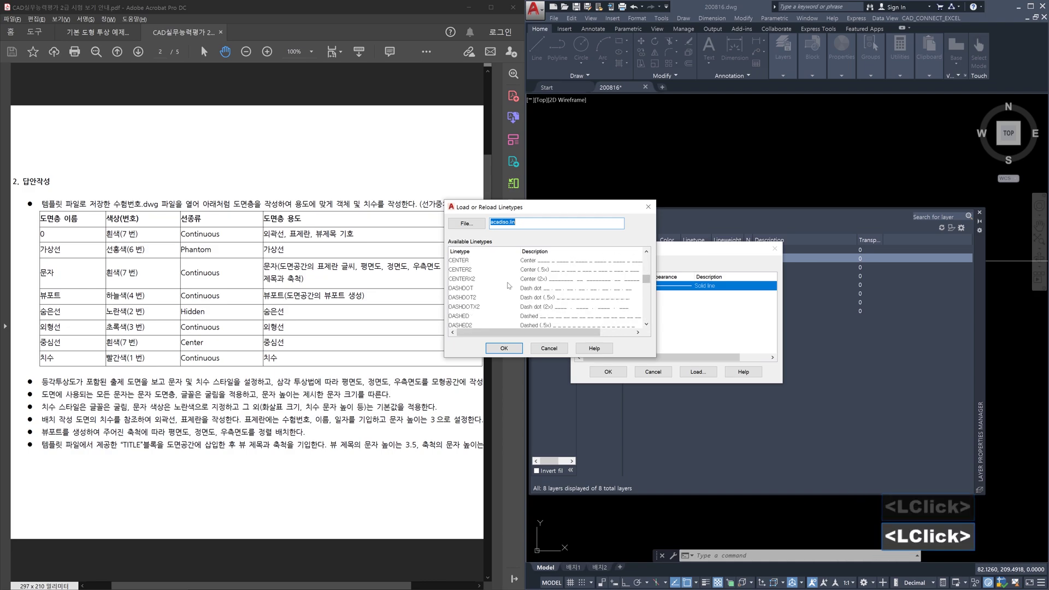
pyautogui.click(456, 261)
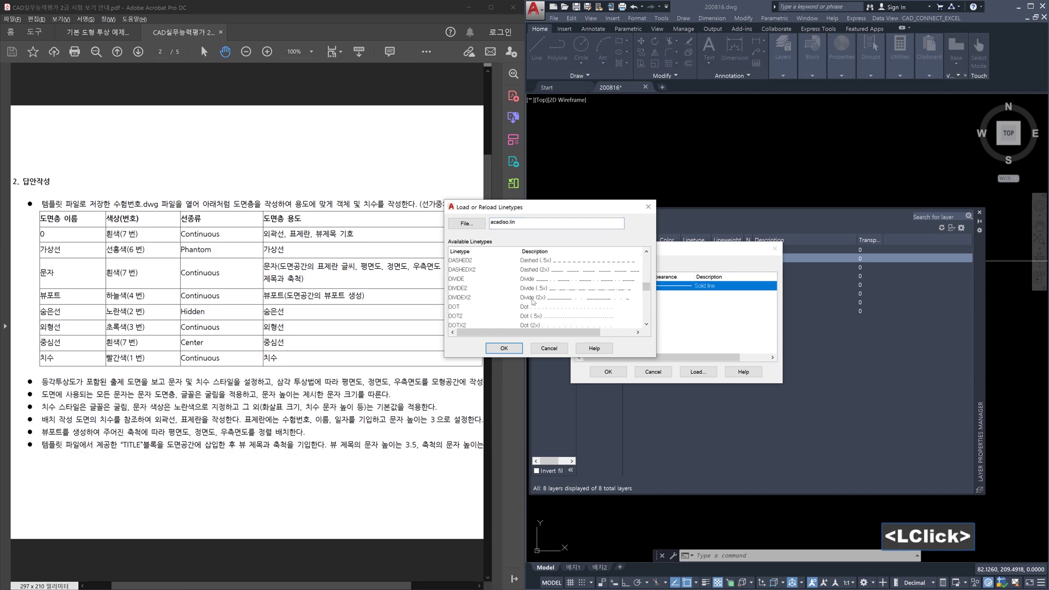
pyautogui.click(647, 314)
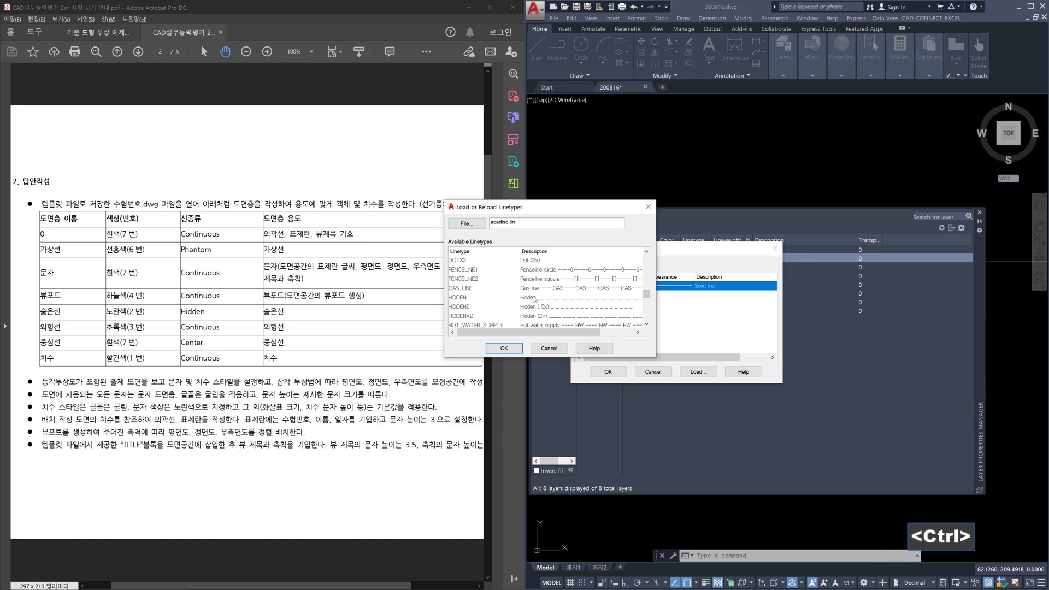
pyautogui.keyDown('ctrl'); pyautogui.click(456, 297); pyautogui.keyUp('ctrl')
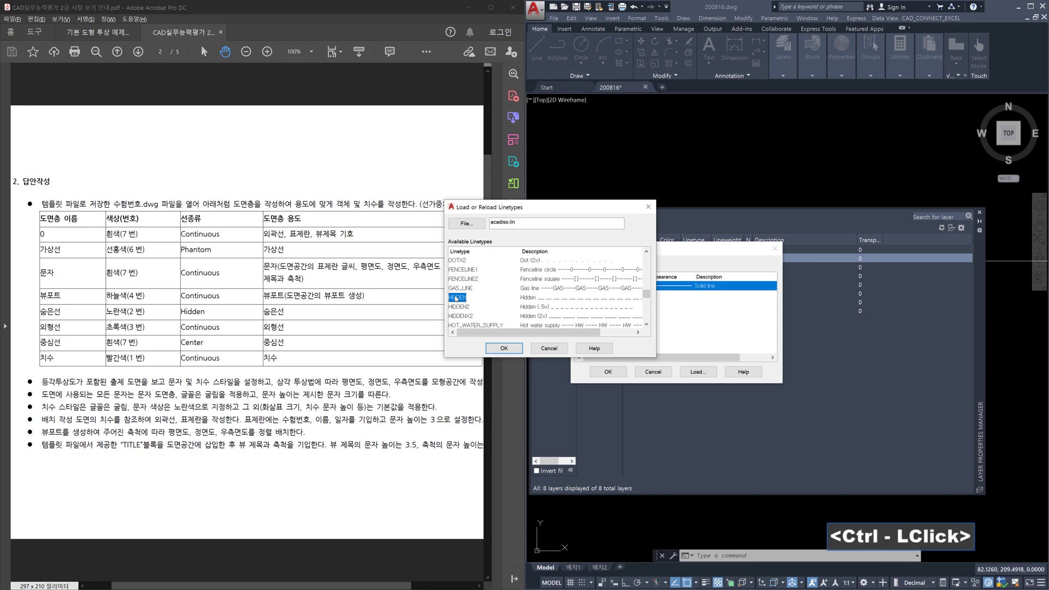
pyautogui.moveTo(647, 295); pyautogui.dragTo(646, 329)
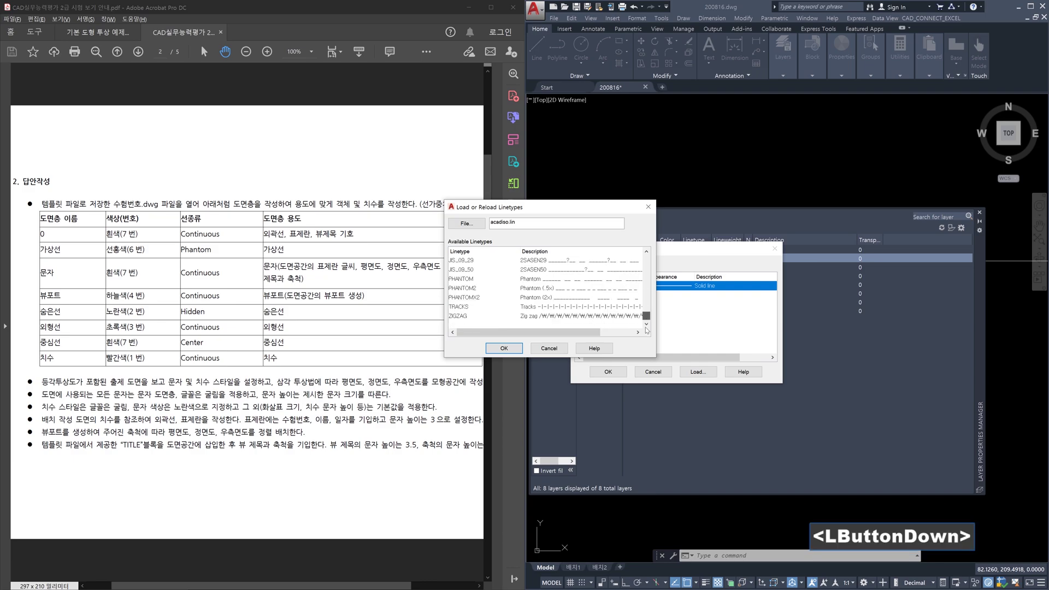
pyautogui.keyDown('ctrl'); pyautogui.click(461, 280); pyautogui.keyUp('ctrl')
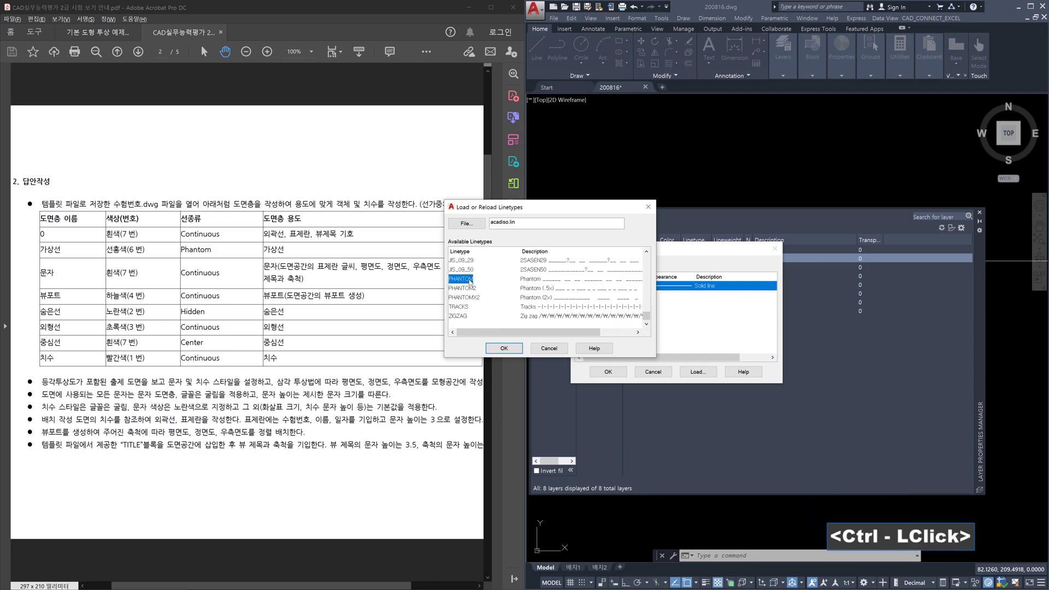
pyautogui.click(505, 350)
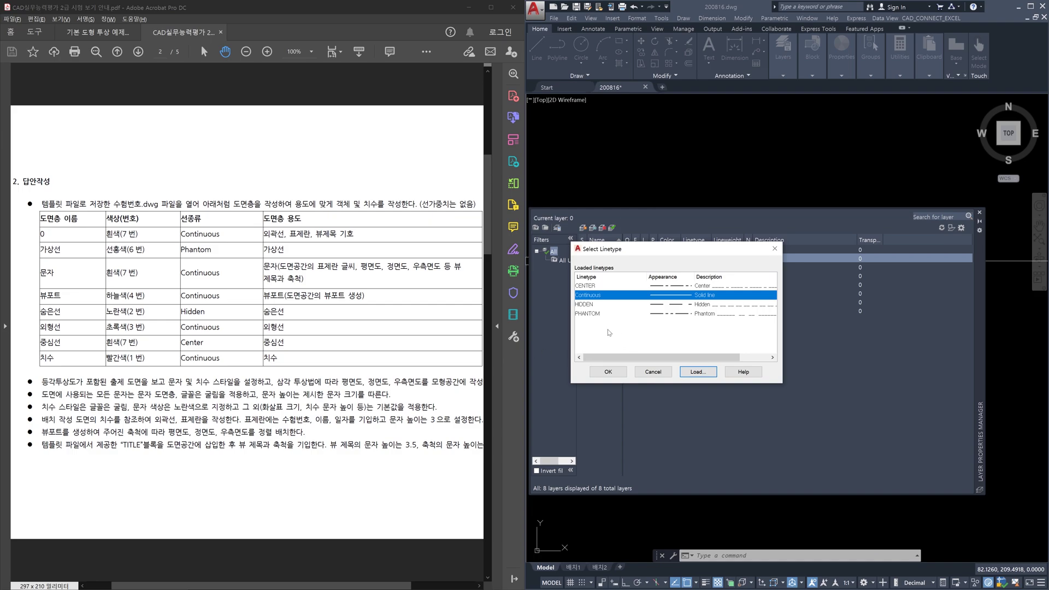
# Set the linetype of layer 가상선 to PHANTOM and the linetype of layer 숨은선 to HIDDEN.
pyautogui.click(591, 314)
pyautogui.click(608, 371)
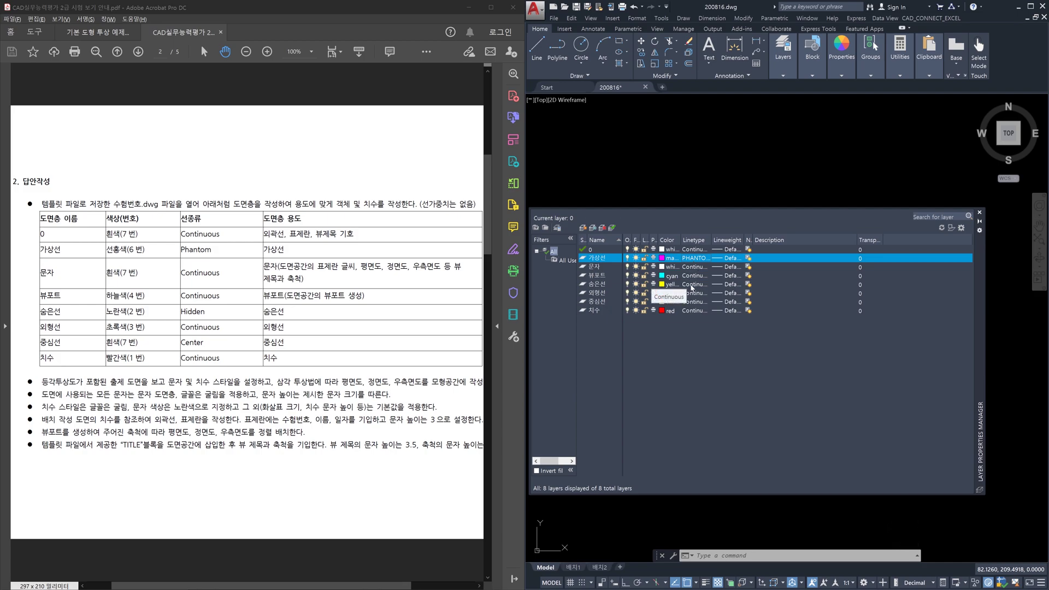
pyautogui.click(692, 285)
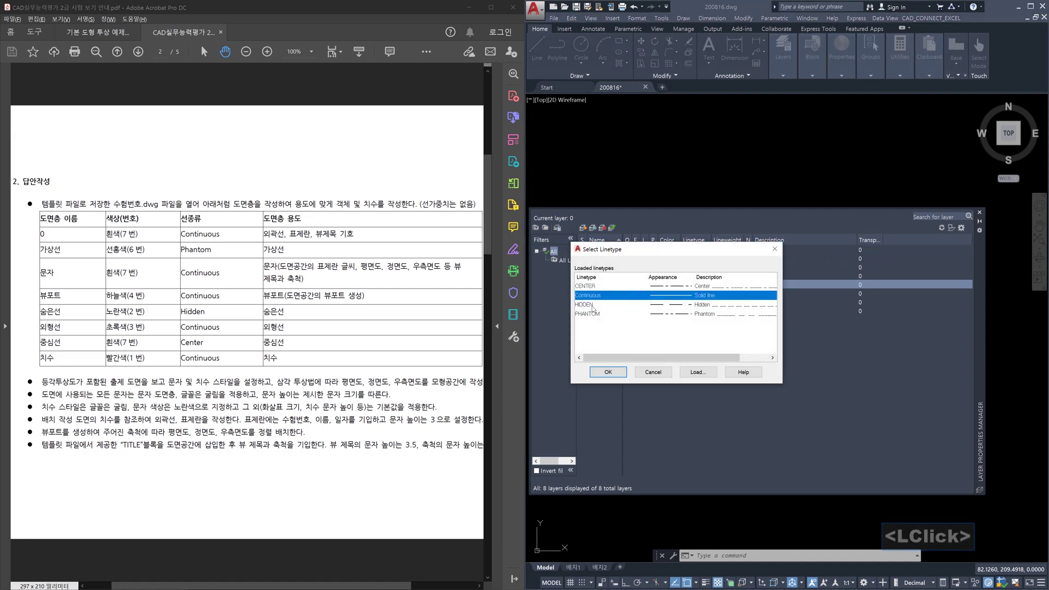
pyautogui.click(593, 305)
pyautogui.click(607, 372)
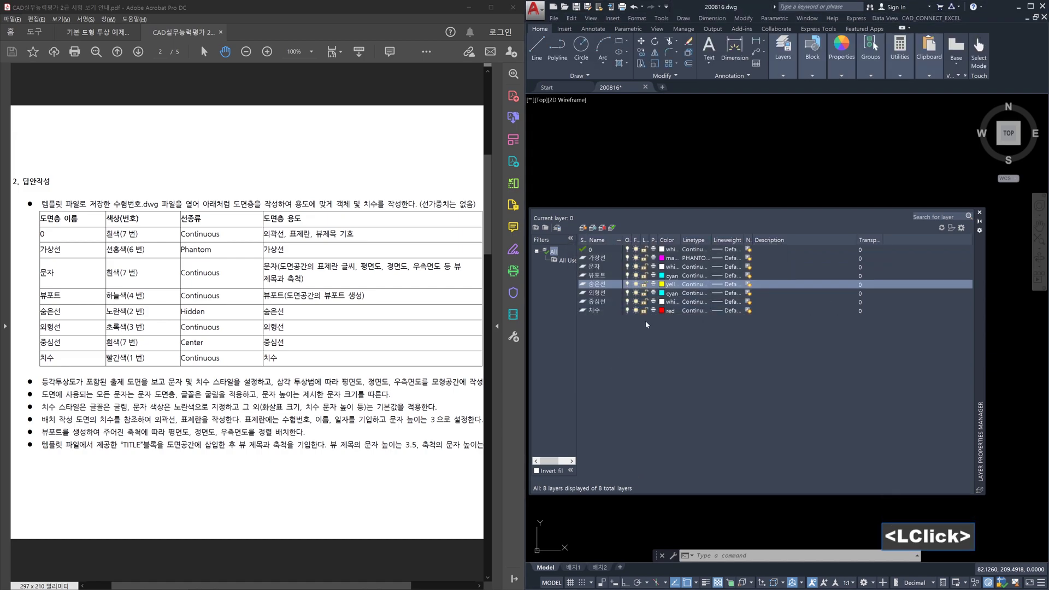
# Set the linetype of layer 중심선 to CENTER.
pyautogui.click(687, 304)
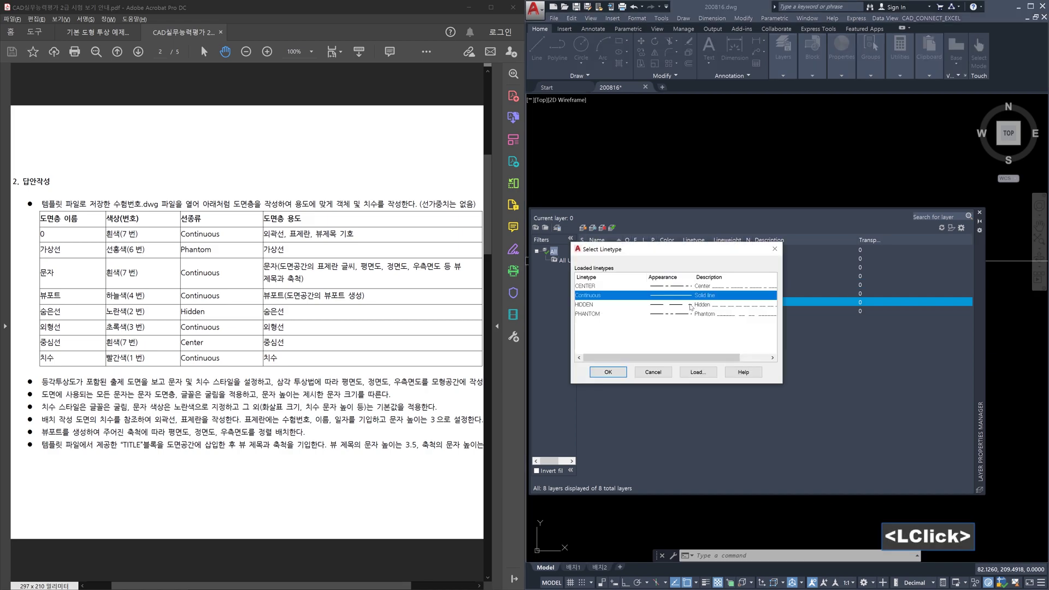
pyautogui.click(587, 288)
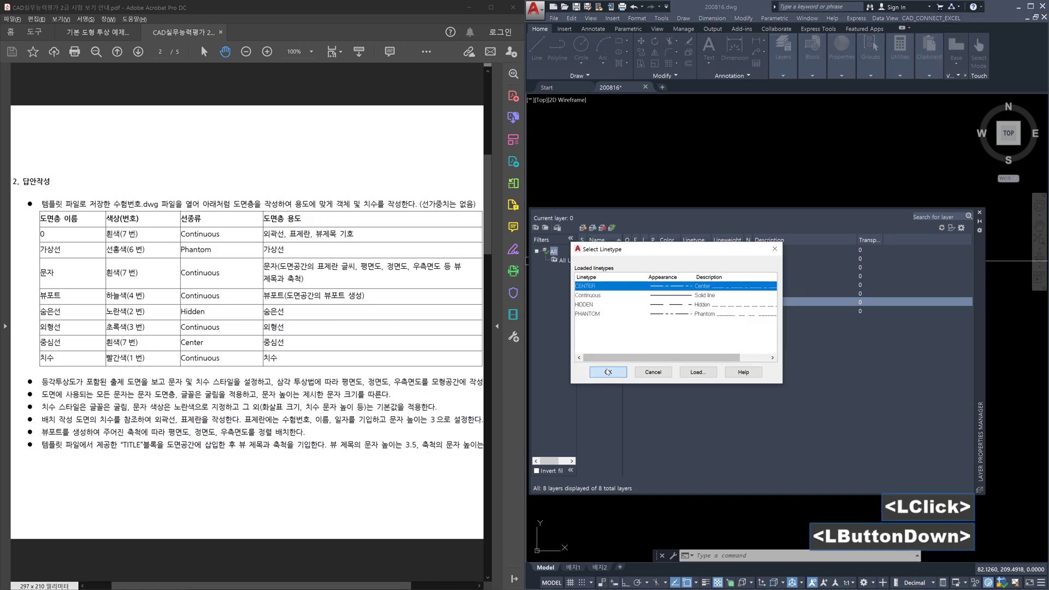
pyautogui.click(623, 370)
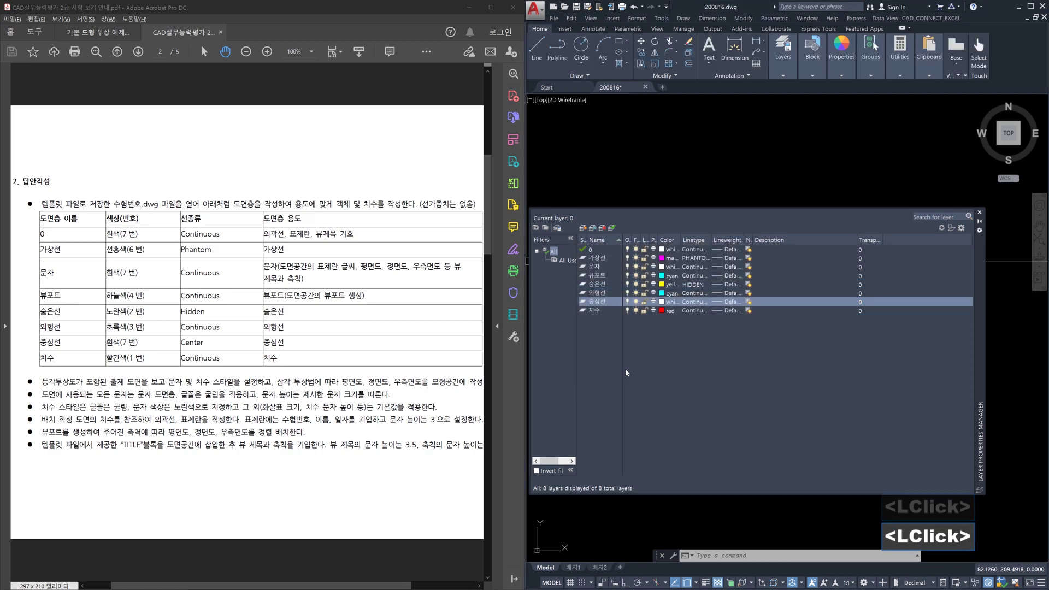
pyautogui.click(734, 340)
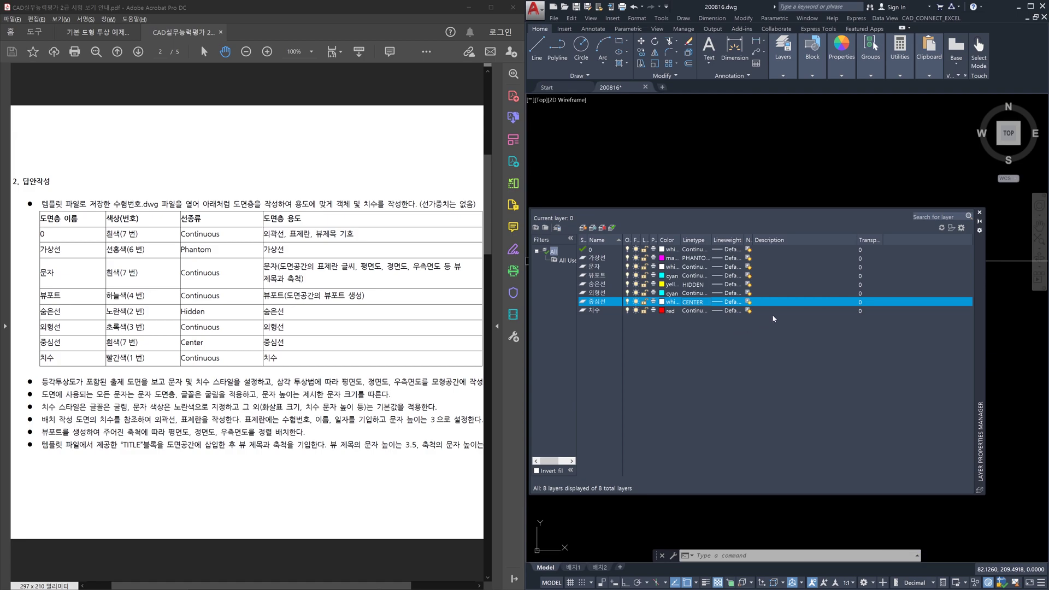
# Widen the New VP Freeze column and switch New VP Freeze on and off again for layer 치수.
pyautogui.moveTo(754, 238); pyautogui.dragTo(798, 240)
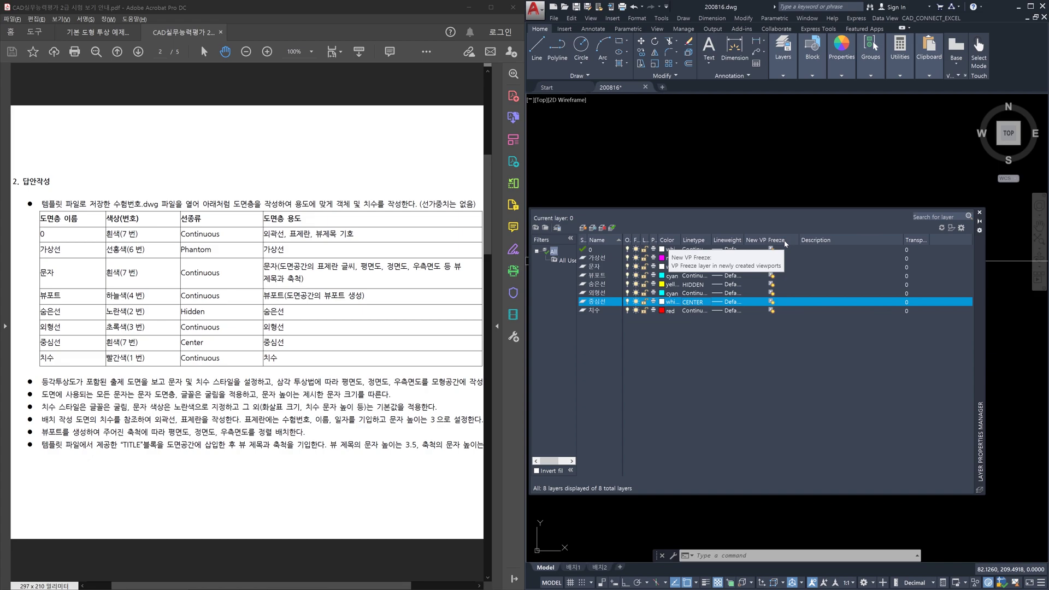
pyautogui.click(773, 310)
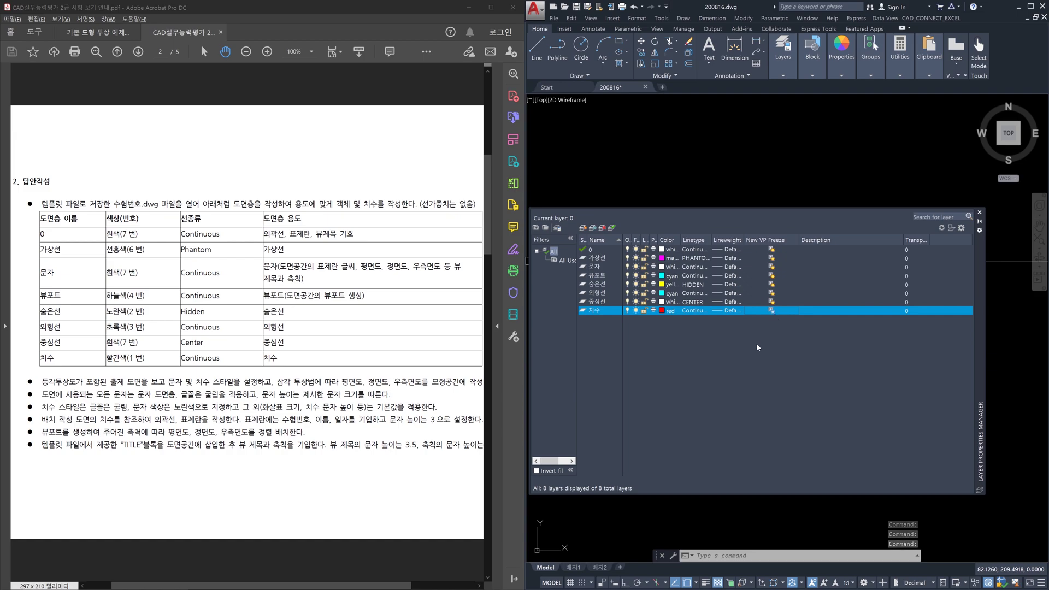
pyautogui.click(702, 346)
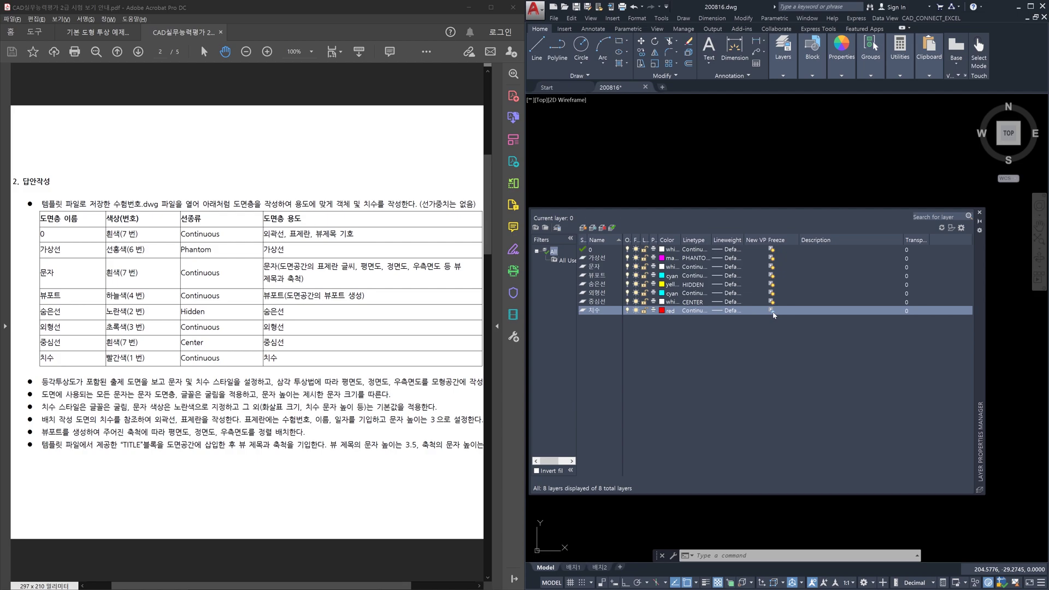
pyautogui.click(773, 314)
pyautogui.moveTo(579, 569)
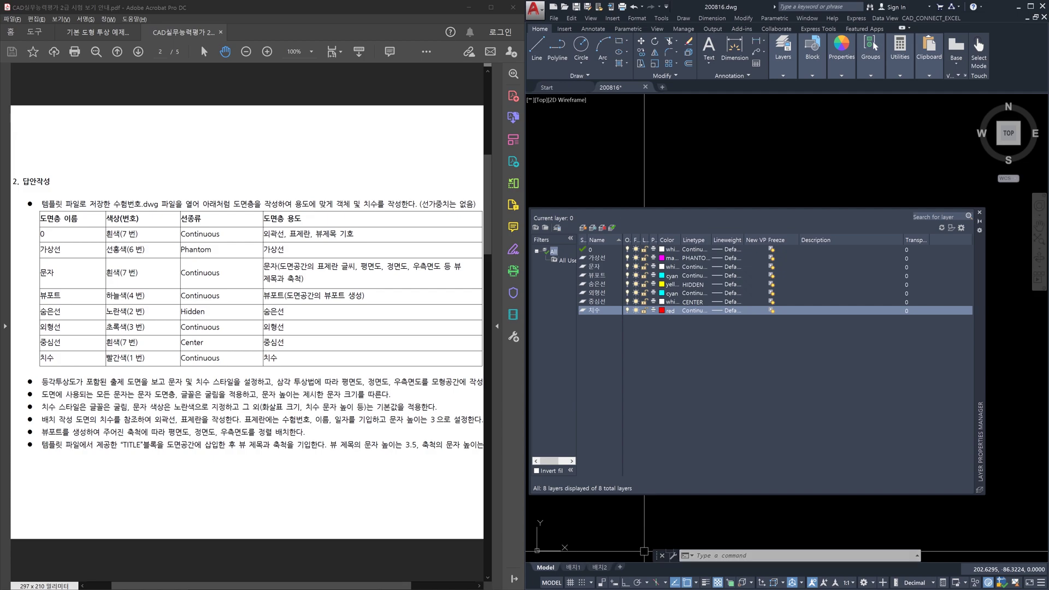
# Turn on New VP Freeze for layers 가상선, 문자, 뷰포트, 숨은선, 외형선, 중심선 and 치수.
pyautogui.click(770, 259)
pyautogui.click(771, 268)
pyautogui.click(773, 276)
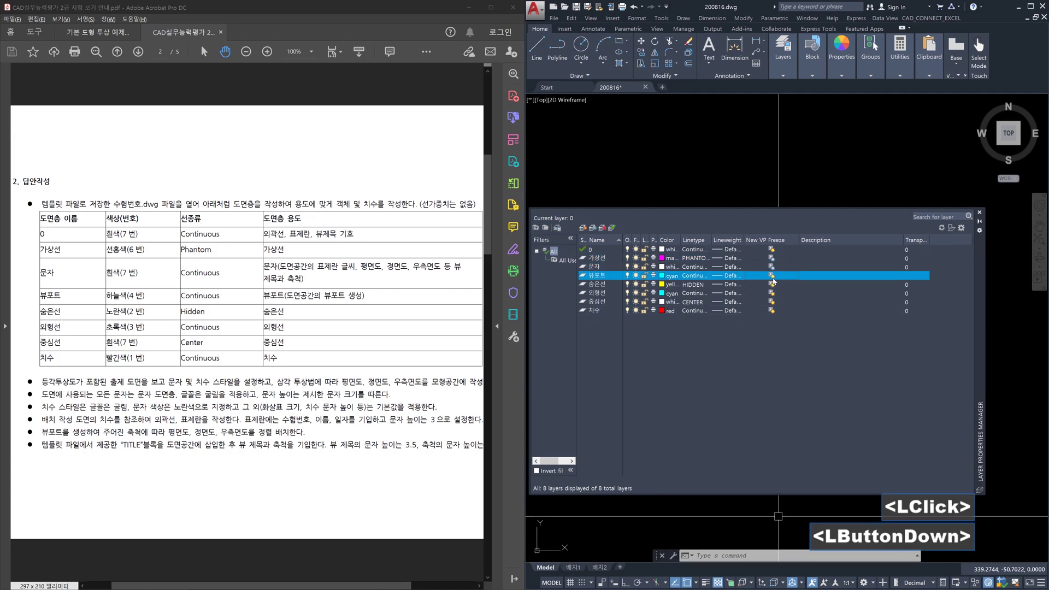
pyautogui.click(772, 284)
pyautogui.doubleClick(772, 293)
pyautogui.click(773, 302)
pyautogui.click(772, 311)
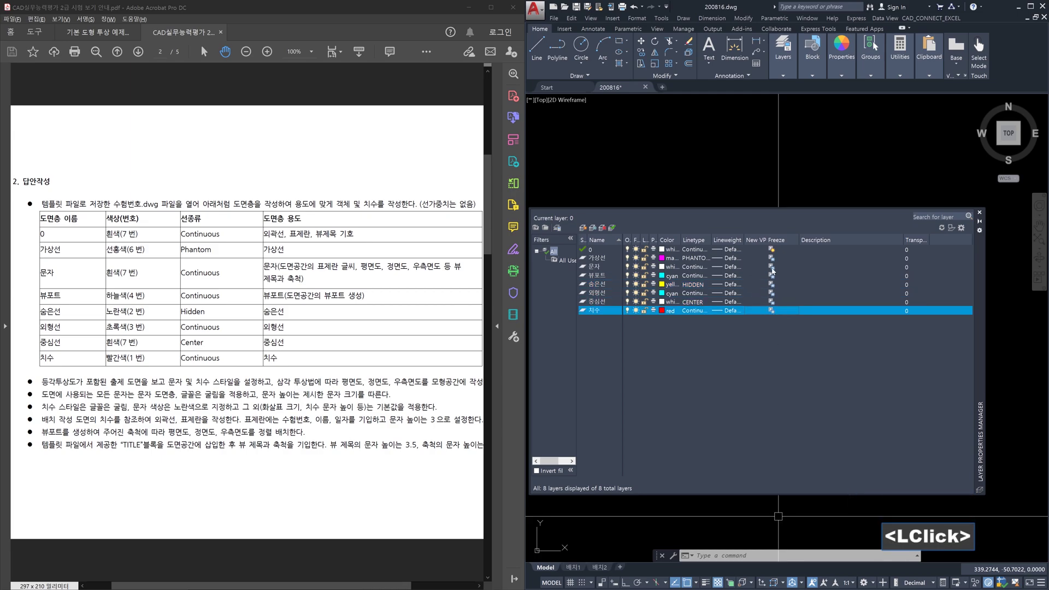
pyautogui.click(738, 350)
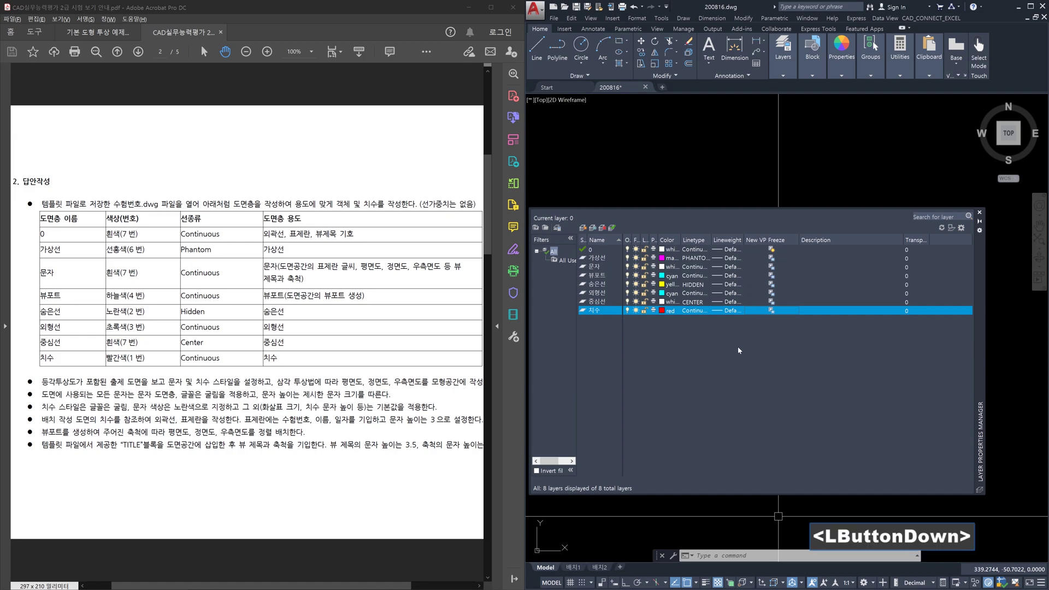
# Create a new layer based on layer 치수 and turn off its inherited New VP Freeze.
pyautogui.click(606, 309)
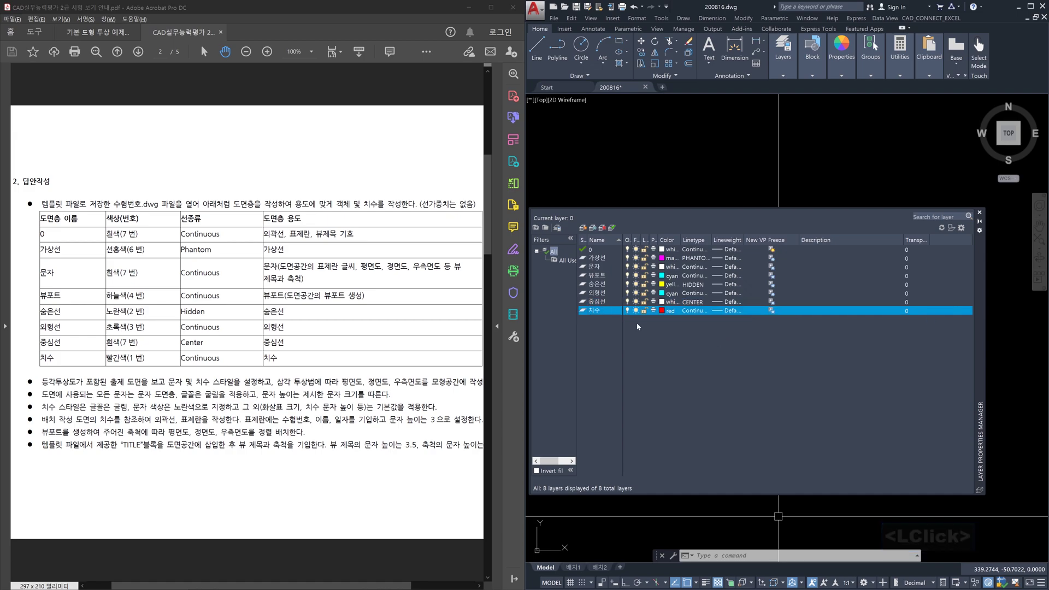
pyautogui.press('Return')
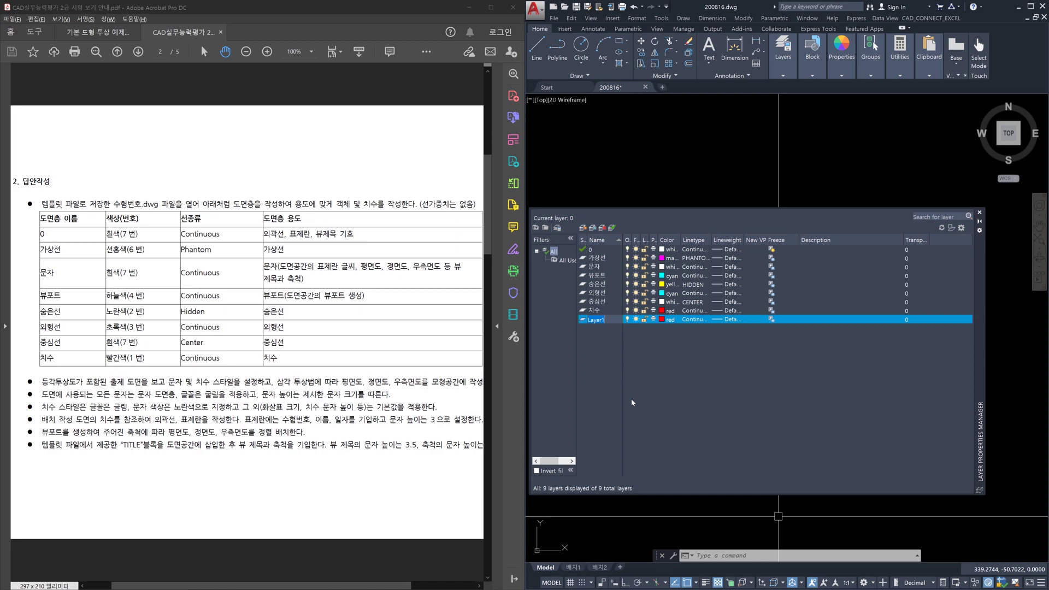
pyautogui.click(771, 320)
# Turn off New VP Freeze for layers 치수, 중심선, 외형선, 숨은선, 뷰포트, 문자 and 가상선.
pyautogui.moveTo(771, 310); pyautogui.dragTo(772, 302)
pyautogui.click(771, 293)
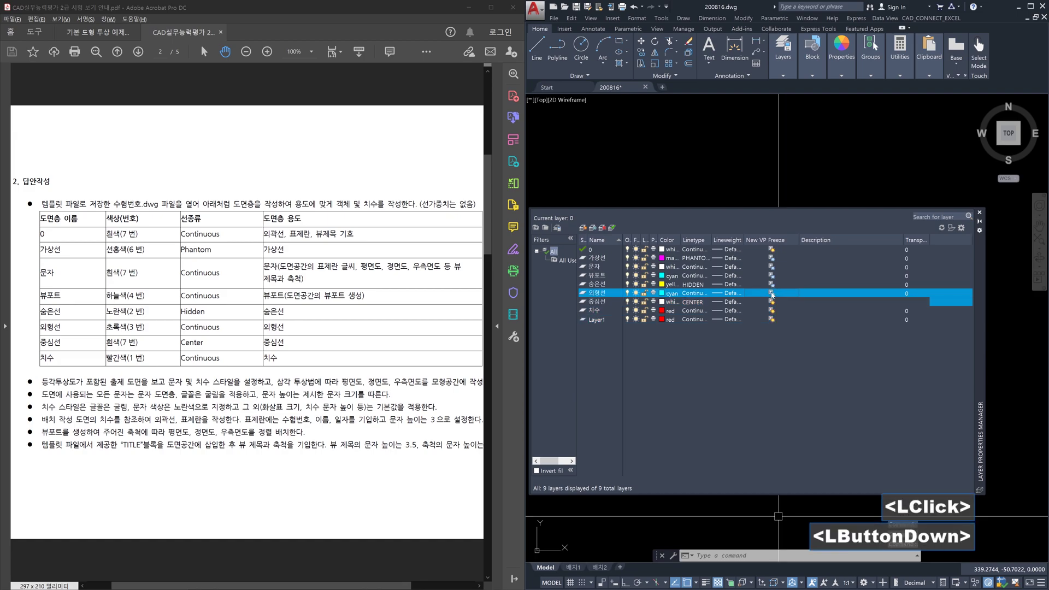
pyautogui.click(771, 285)
pyautogui.click(771, 276)
pyautogui.click(771, 266)
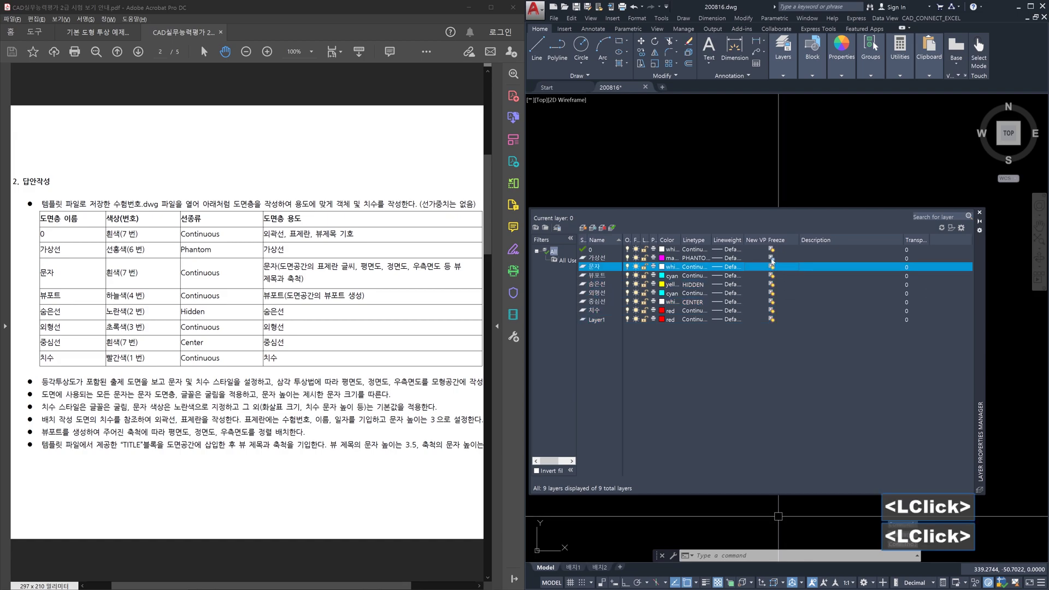
pyautogui.click(771, 257)
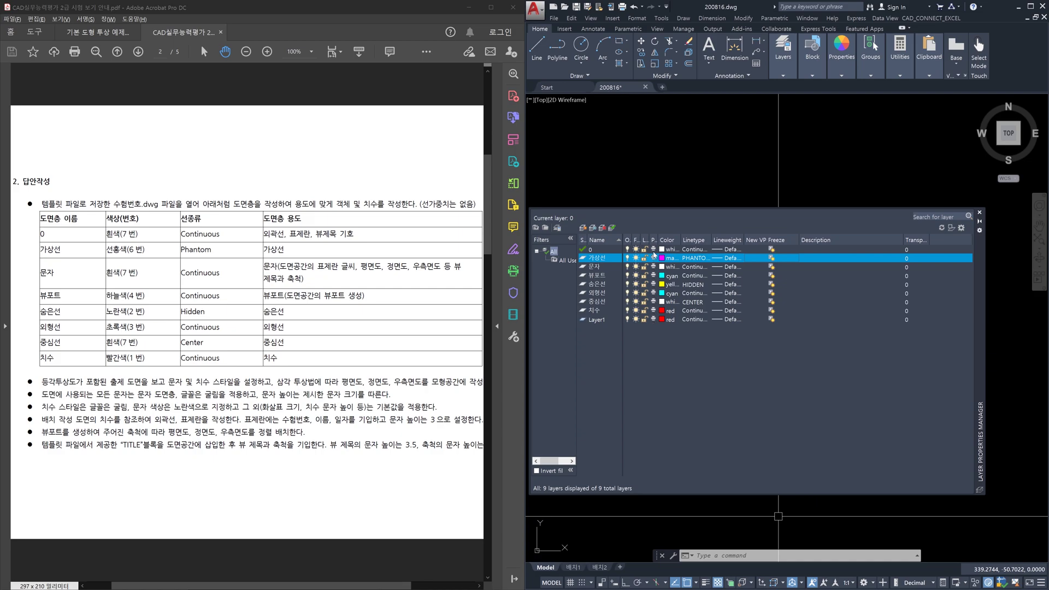
# Delete the surplus layer Layer1 below 치수 and close the layer manager.
pyautogui.click(600, 320)
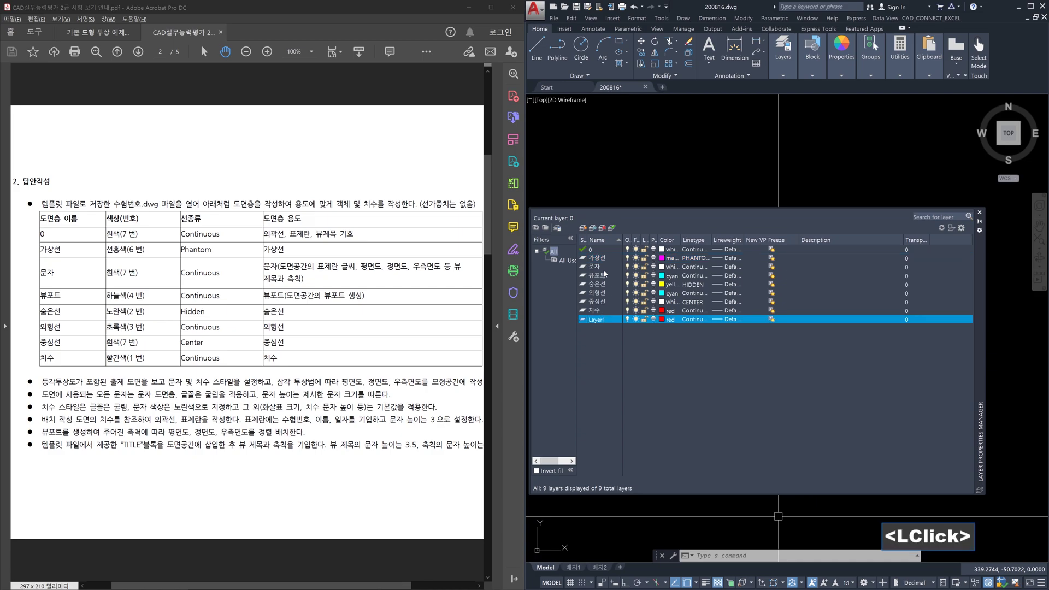
pyautogui.click(602, 228)
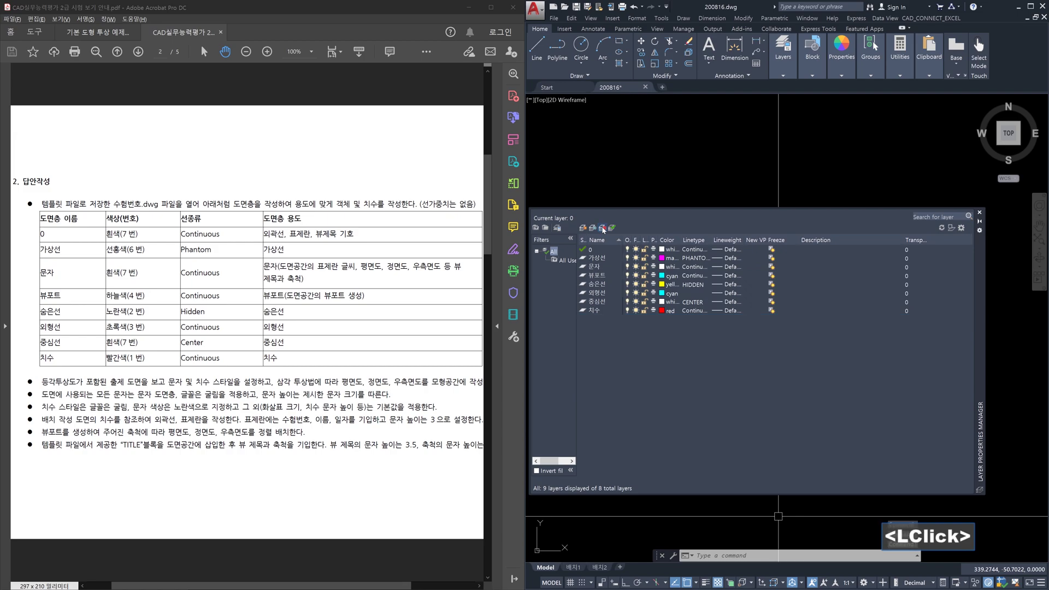
pyautogui.click(978, 213)
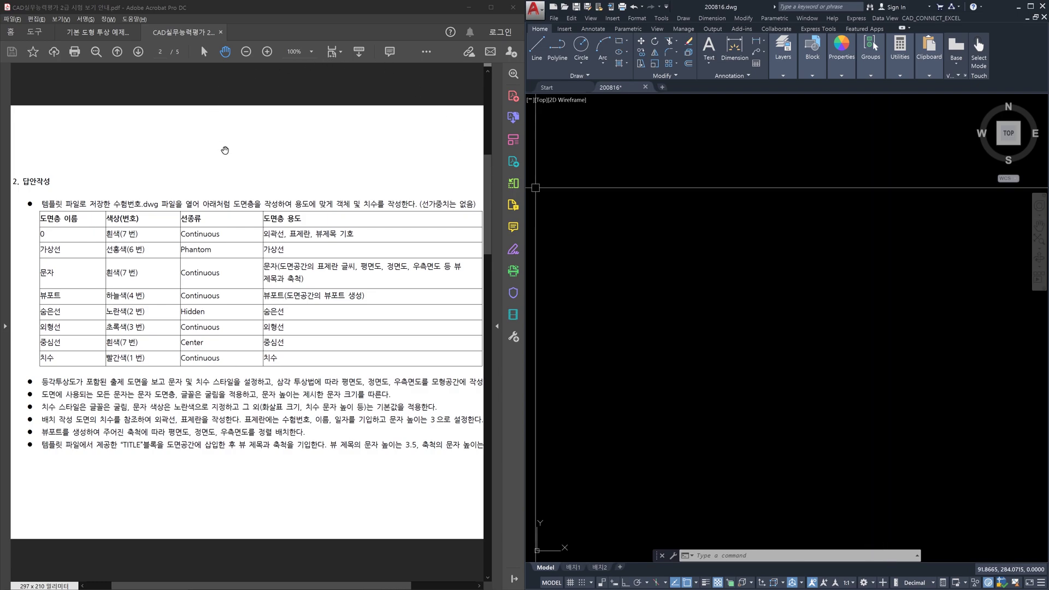
# Switch to the photo viewer to examine the exam drawing in 05.JPG, and close the viewer.
pyautogui.hotkey('alt', 'Tab')
pyautogui.hotkey('alt', 'Tab')
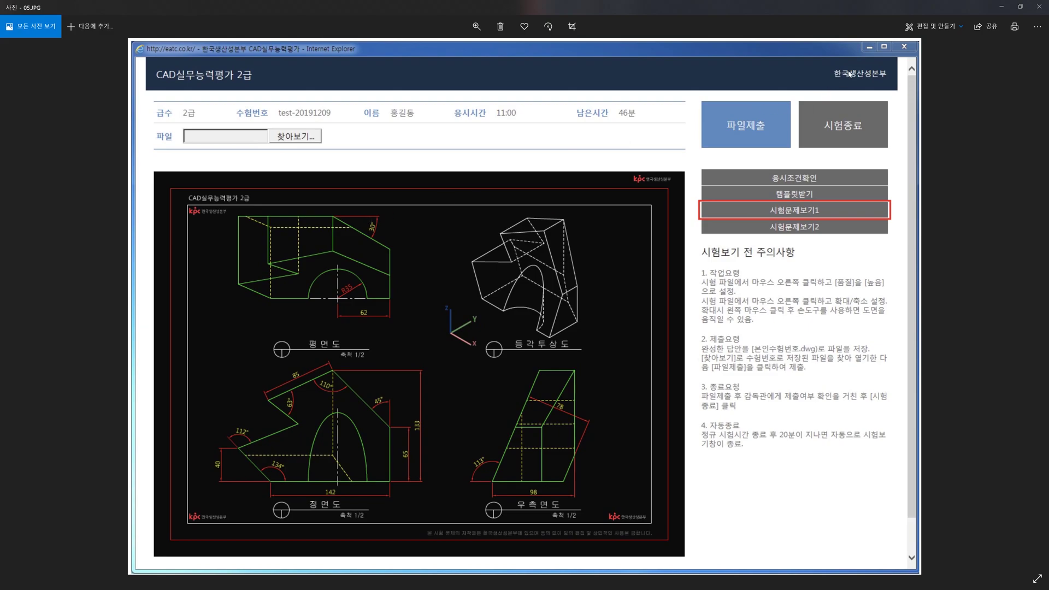
pyautogui.click(1040, 8)
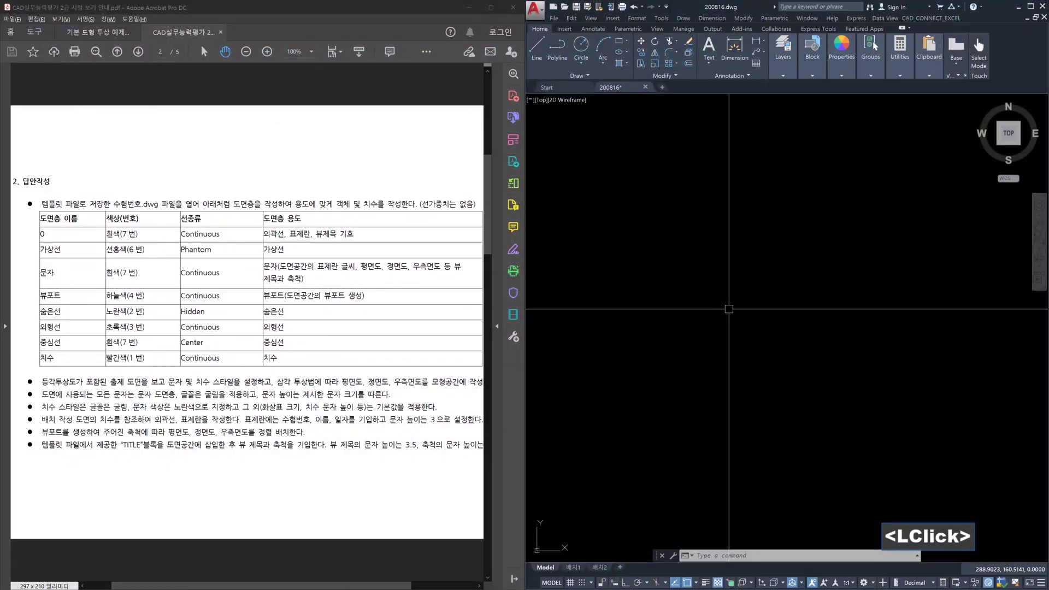
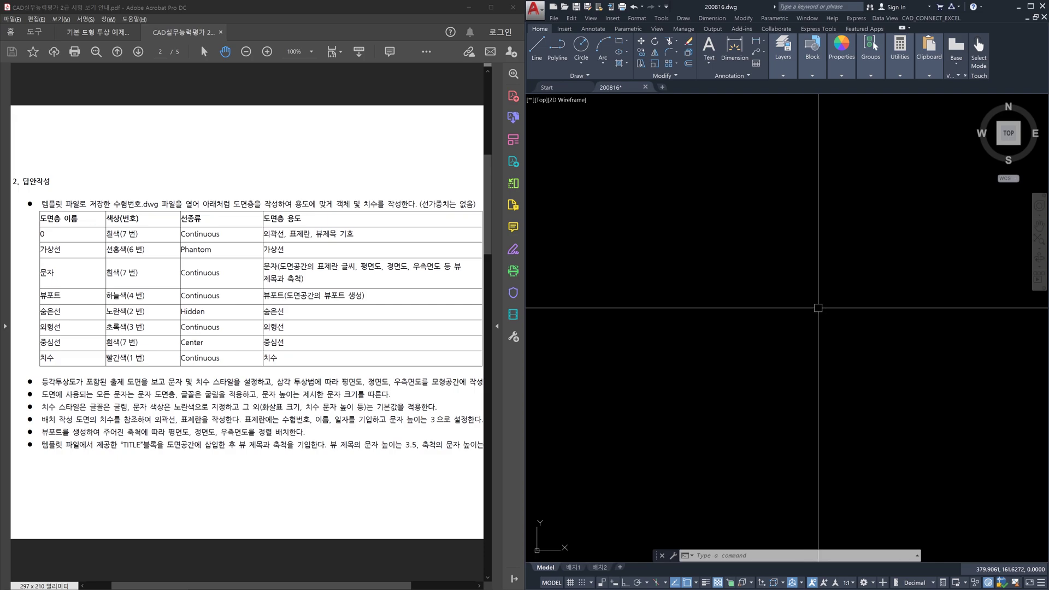
pyautogui.hotkey('ctrl', 'o')
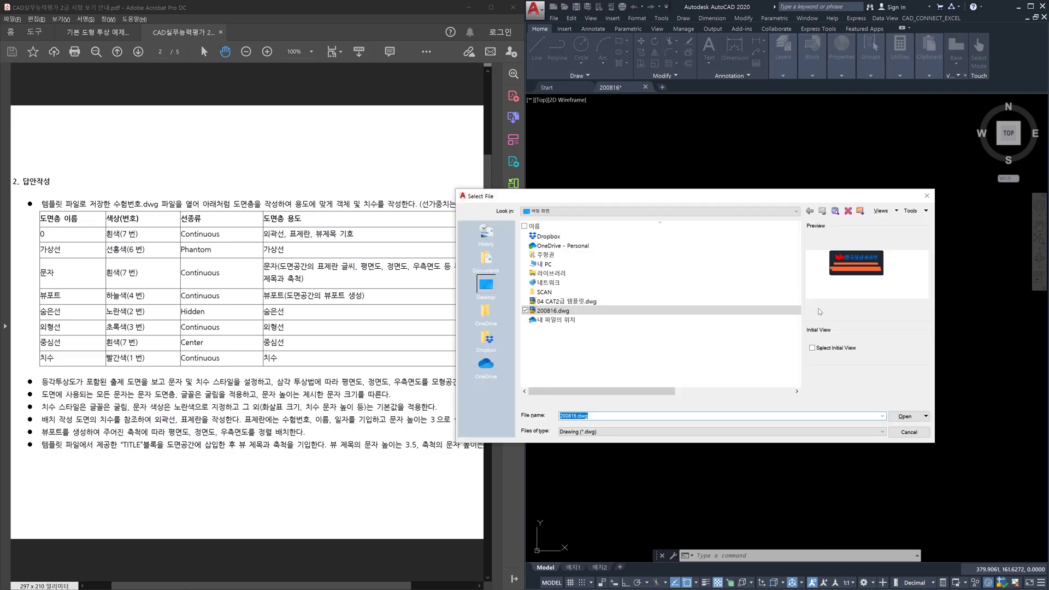
pyautogui.press('Escape')
pyautogui.write('opo')
pyautogui.press('Return')
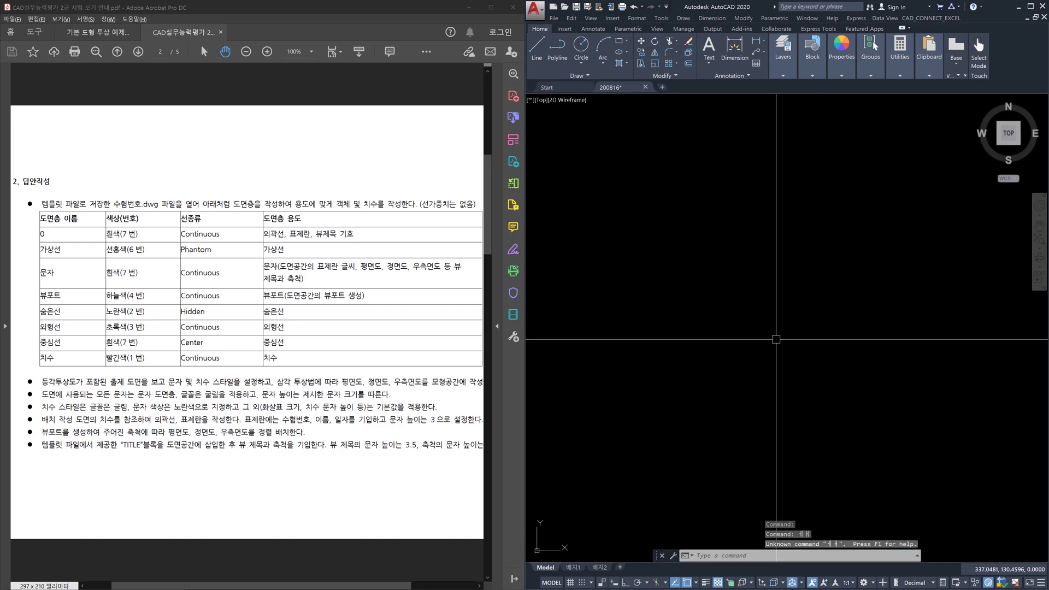
pyautogui.press('Escape')
# Examine the drawing window colors for the Sheet / layout context in the display options, and leave the dialogs without applying changes.
pyautogui.press('Hangul')
pyautogui.write('op')
pyautogui.press('Return')
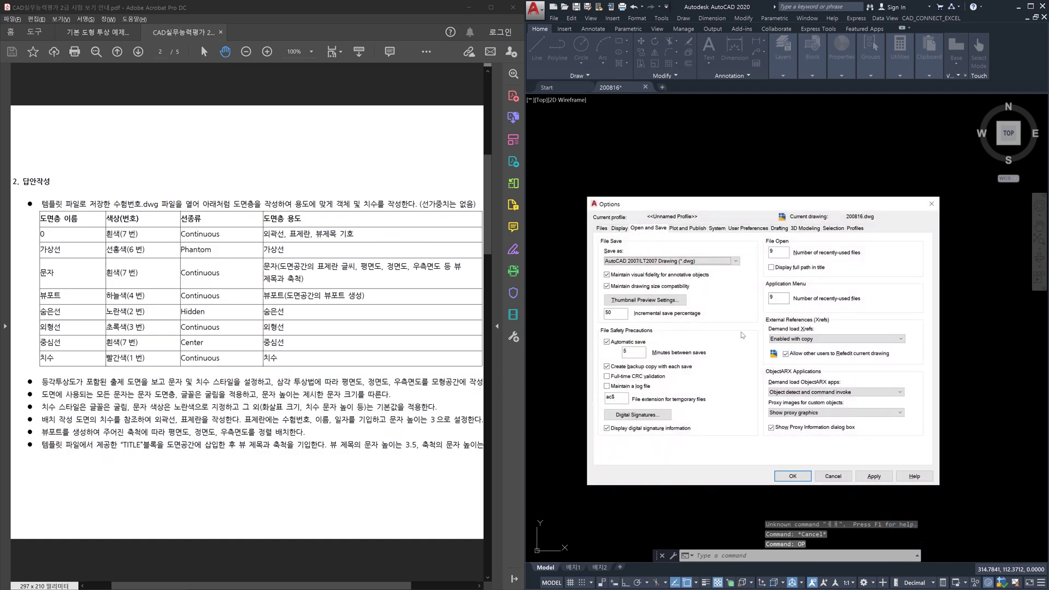
pyautogui.click(620, 228)
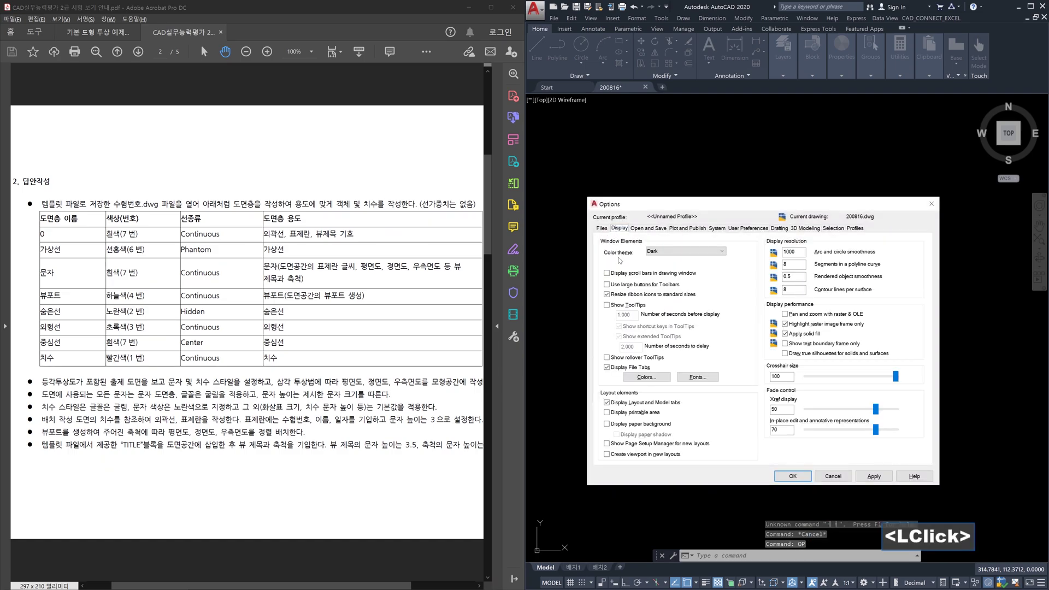
pyautogui.click(638, 376)
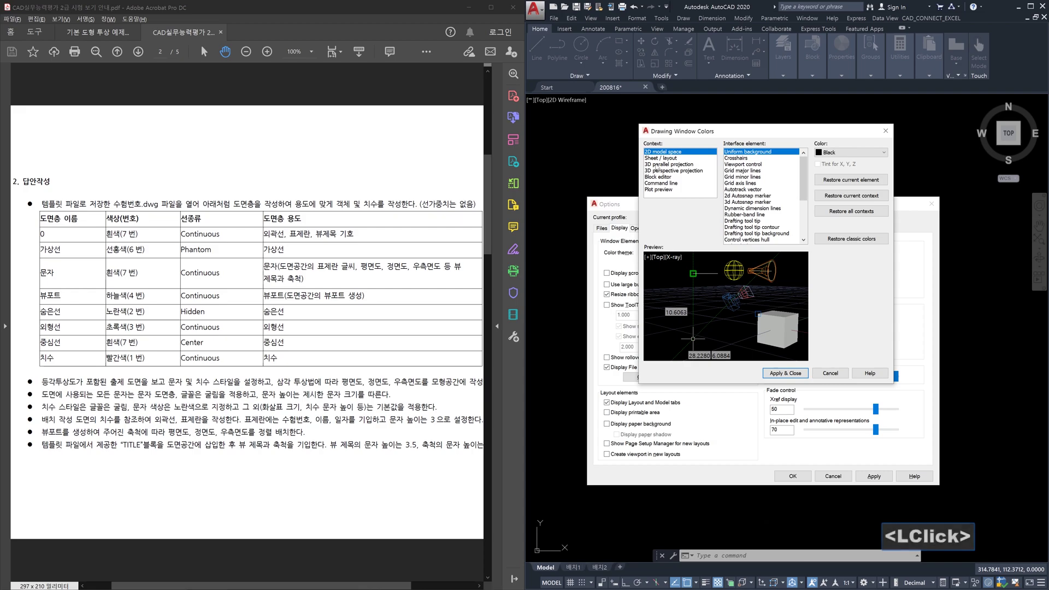
pyautogui.click(659, 158)
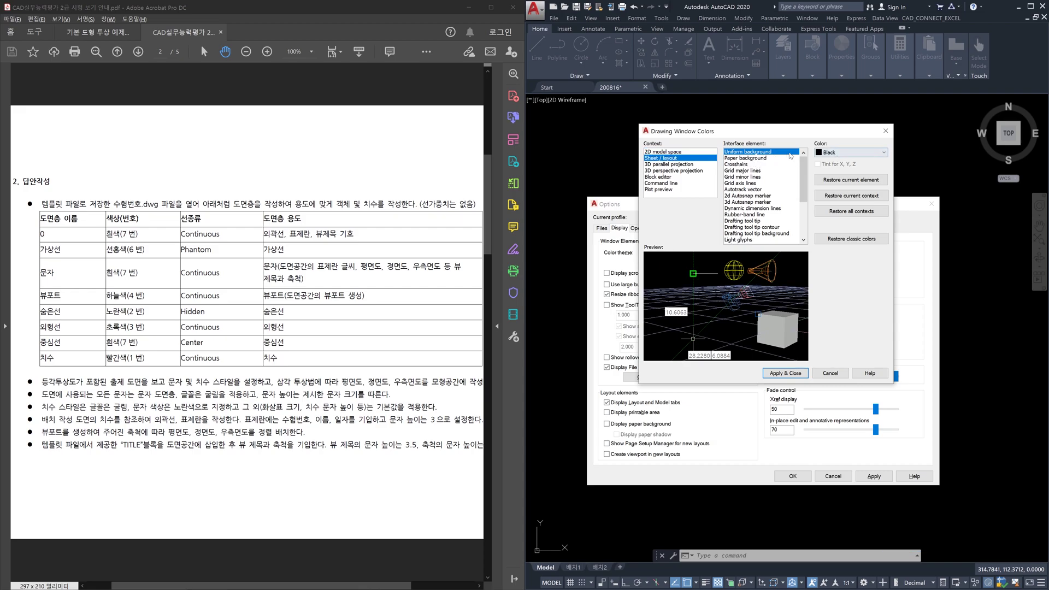
pyautogui.click(838, 375)
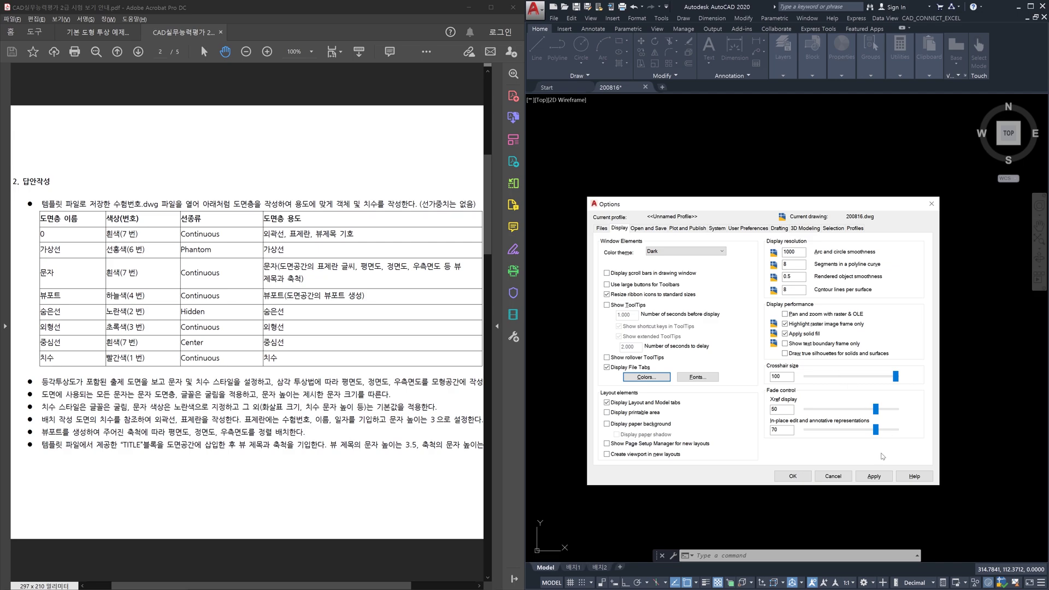
pyautogui.click(845, 478)
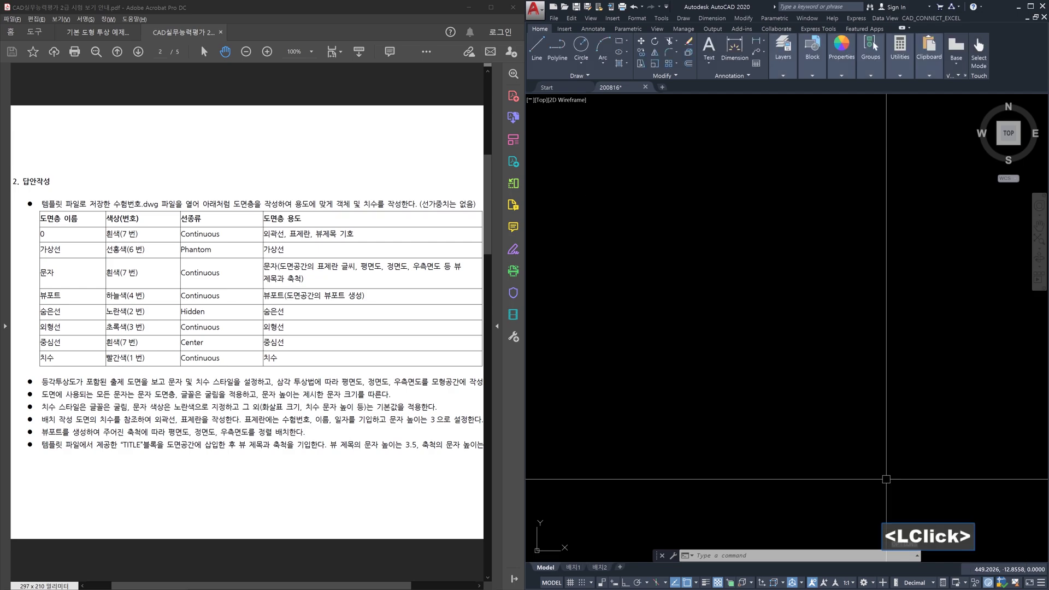